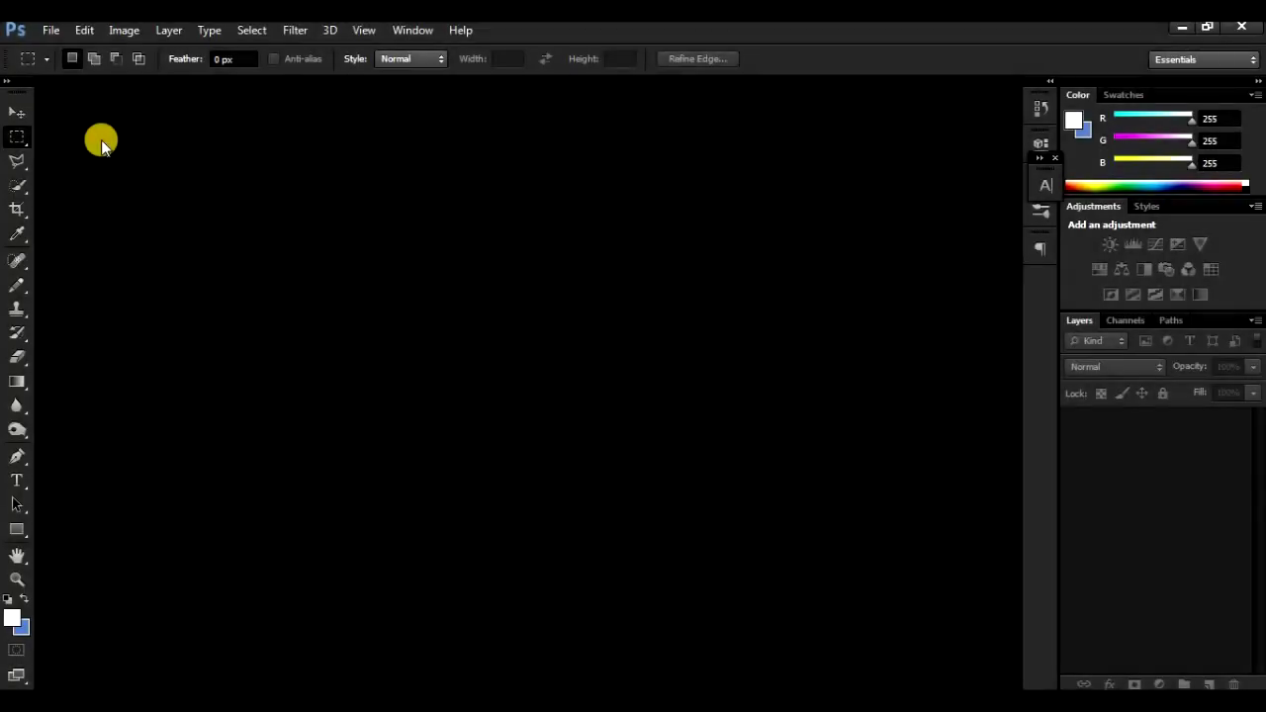
Step: Create a 1366 × 768 pixel RGB document at 72 pixels/inch with a white background and paste the copied photo into it
left_click(52, 31)
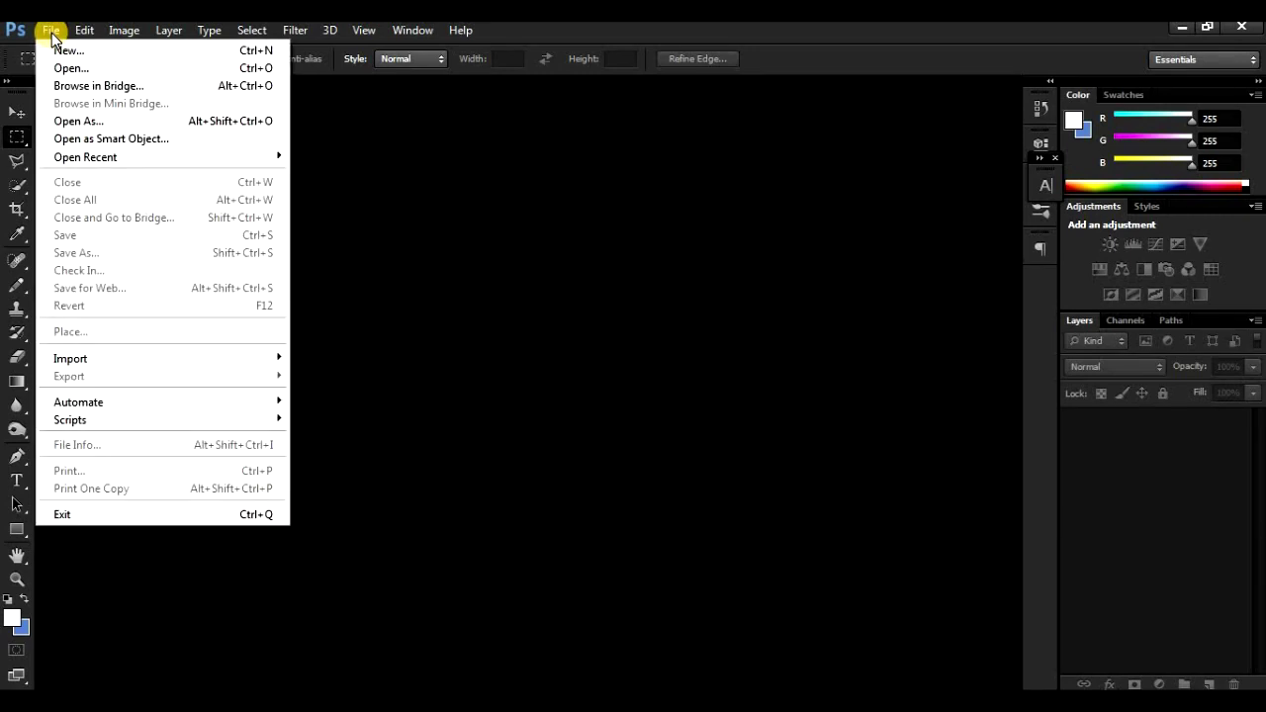
left_click(69, 48)
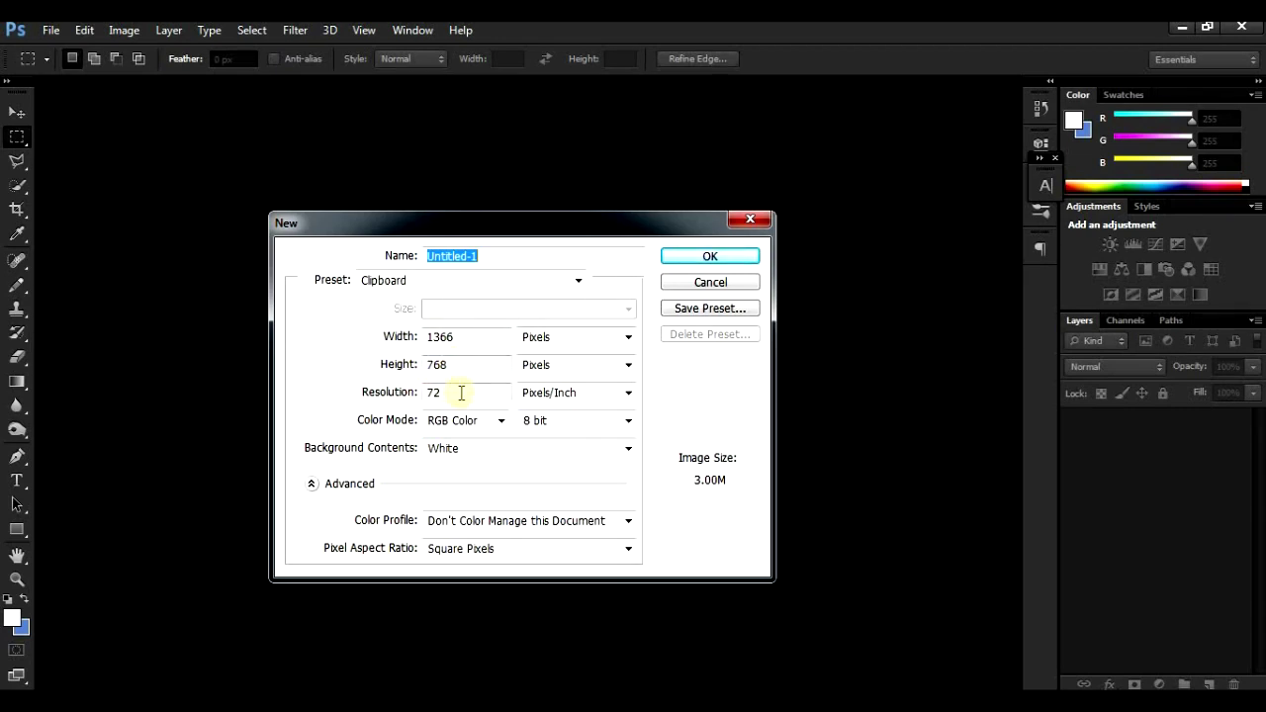
left_click(712, 256)
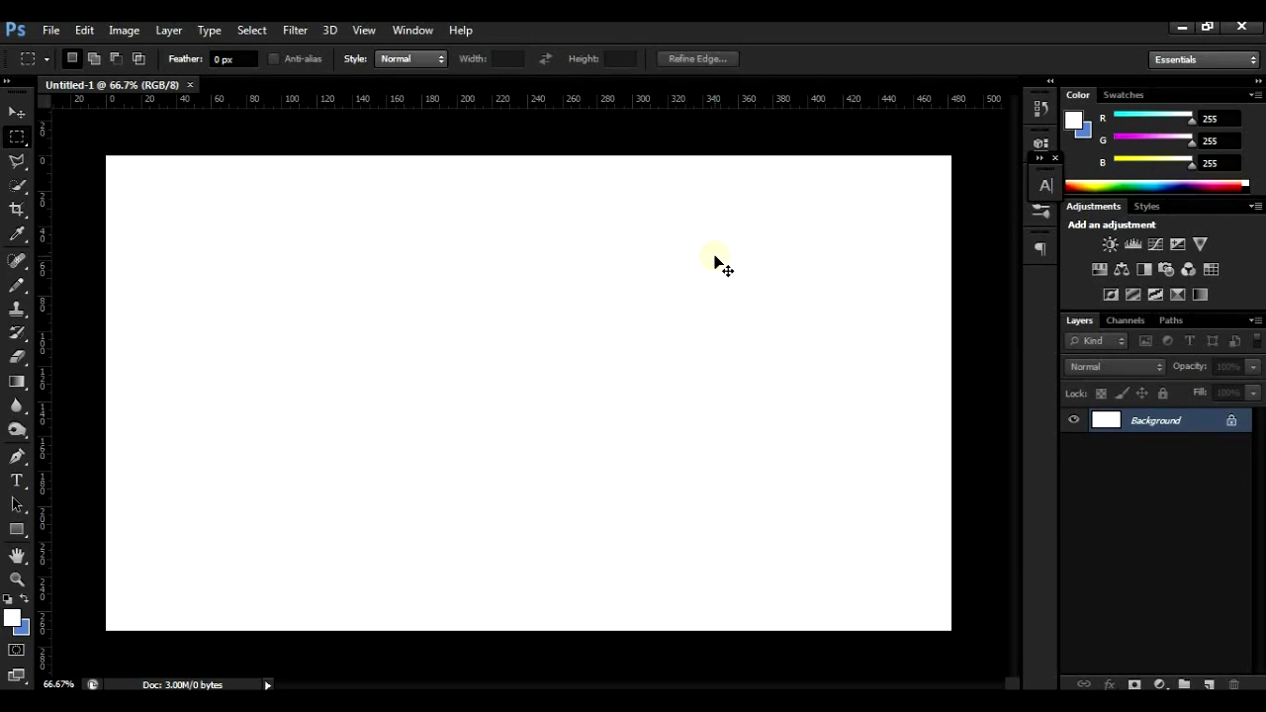
key("ctrl+v")
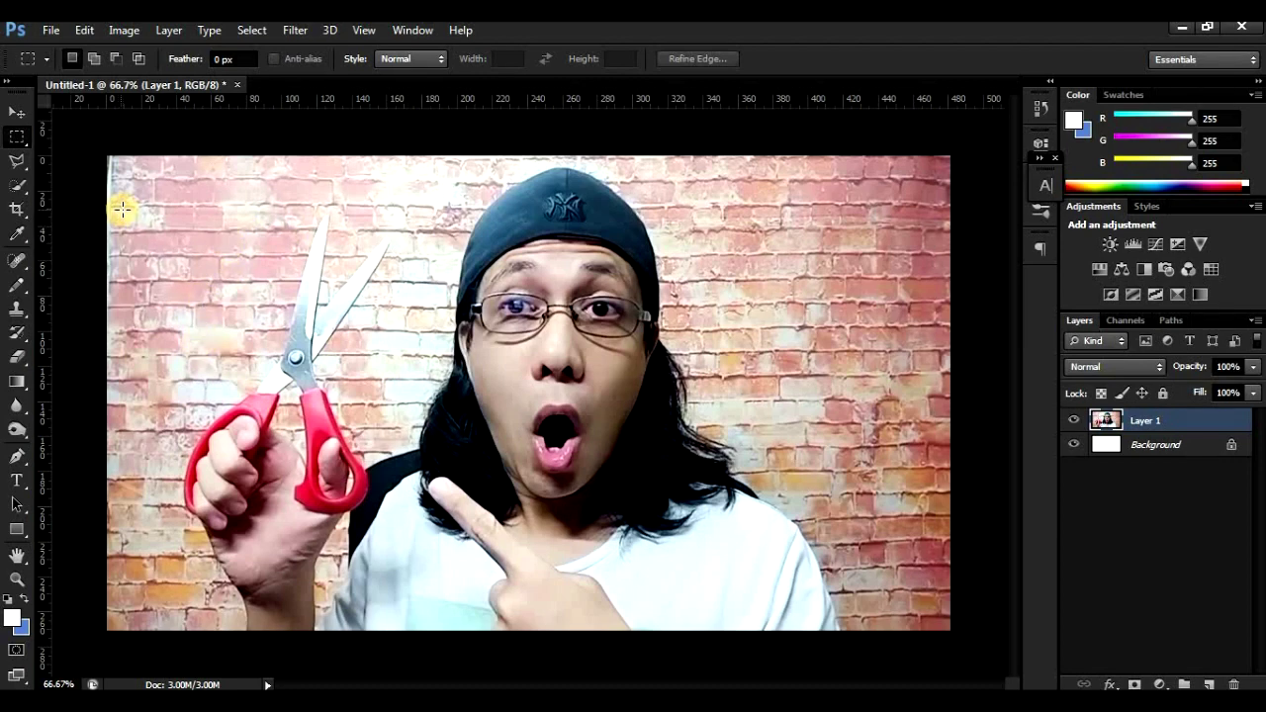
left_click(17, 161)
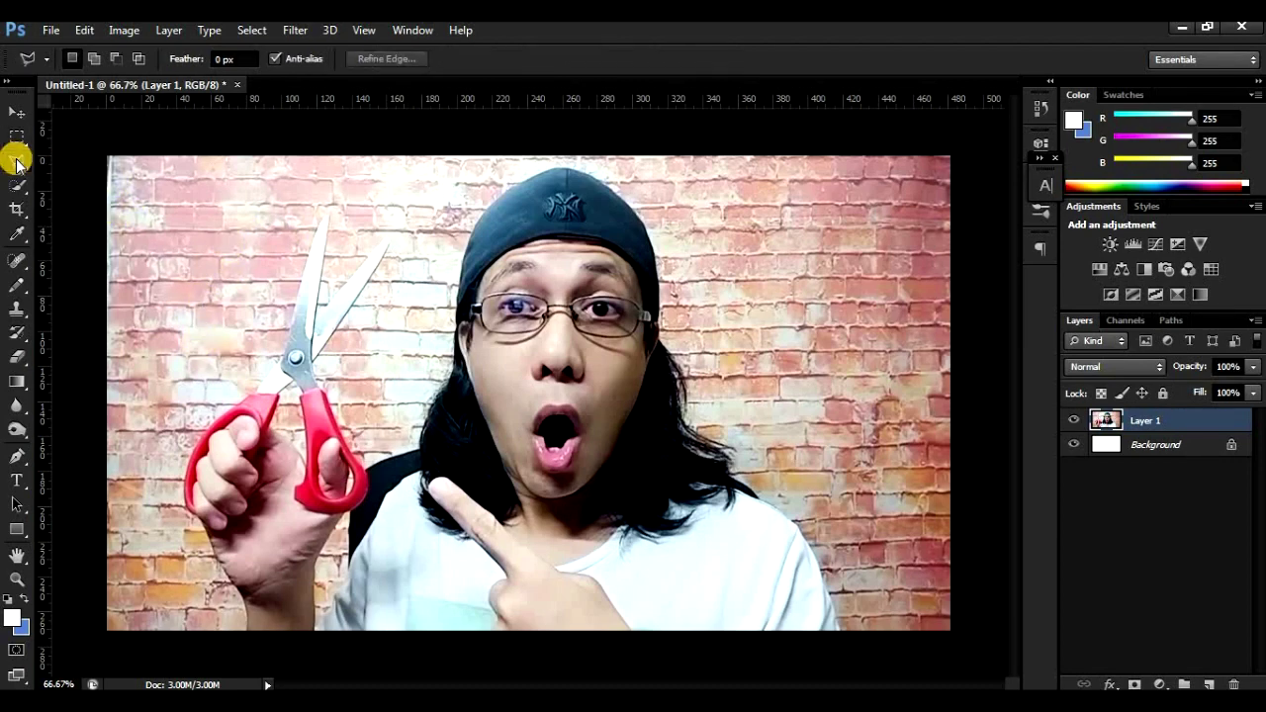
left_click(17, 162)
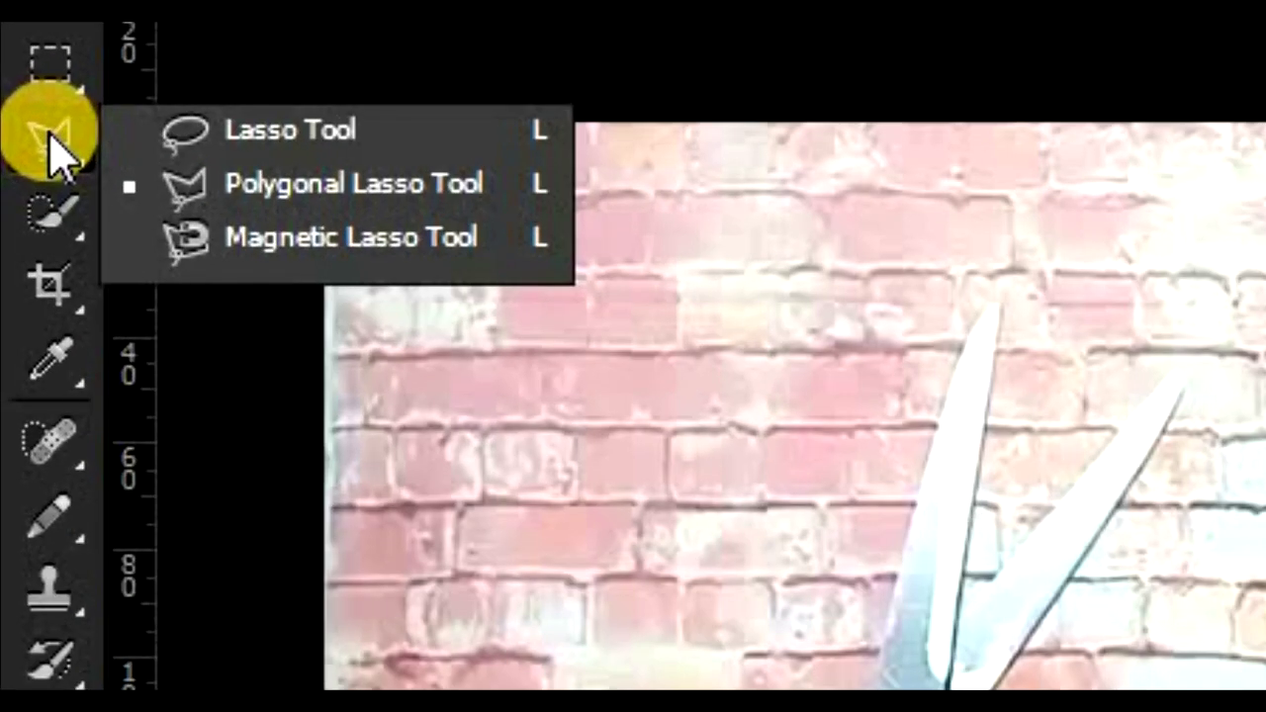
left_click(57, 286)
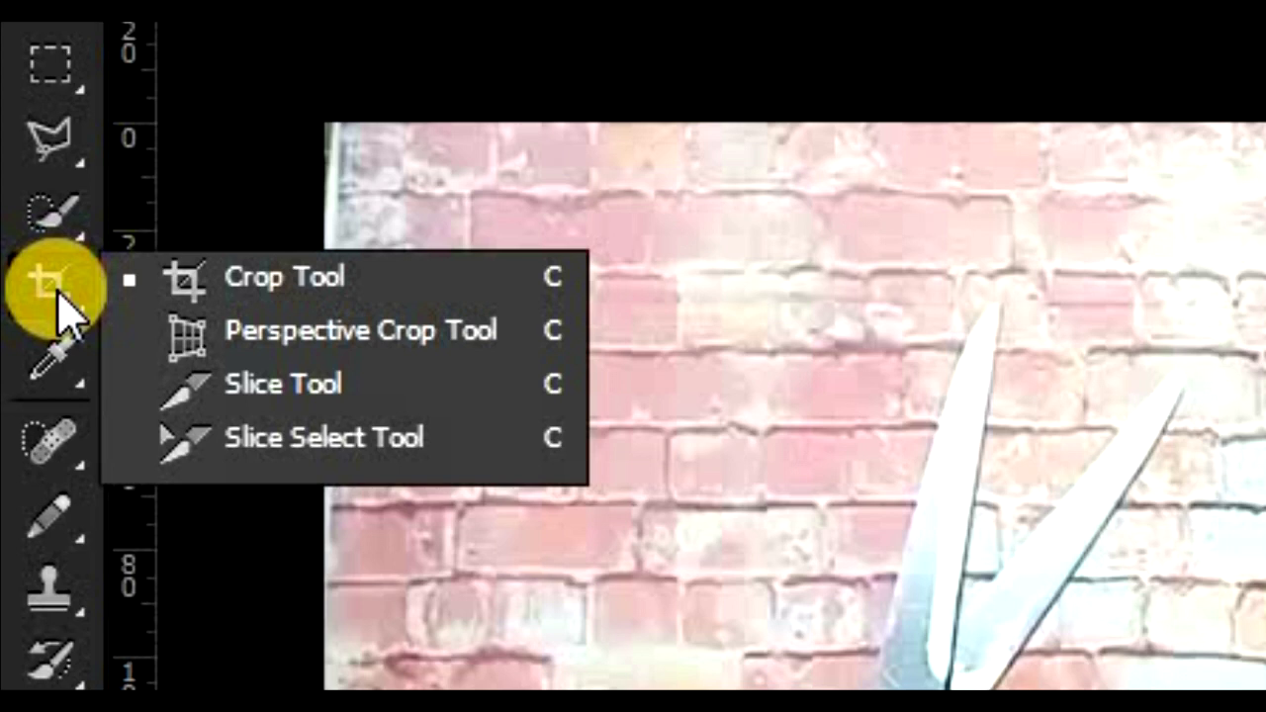
left_click(56, 290)
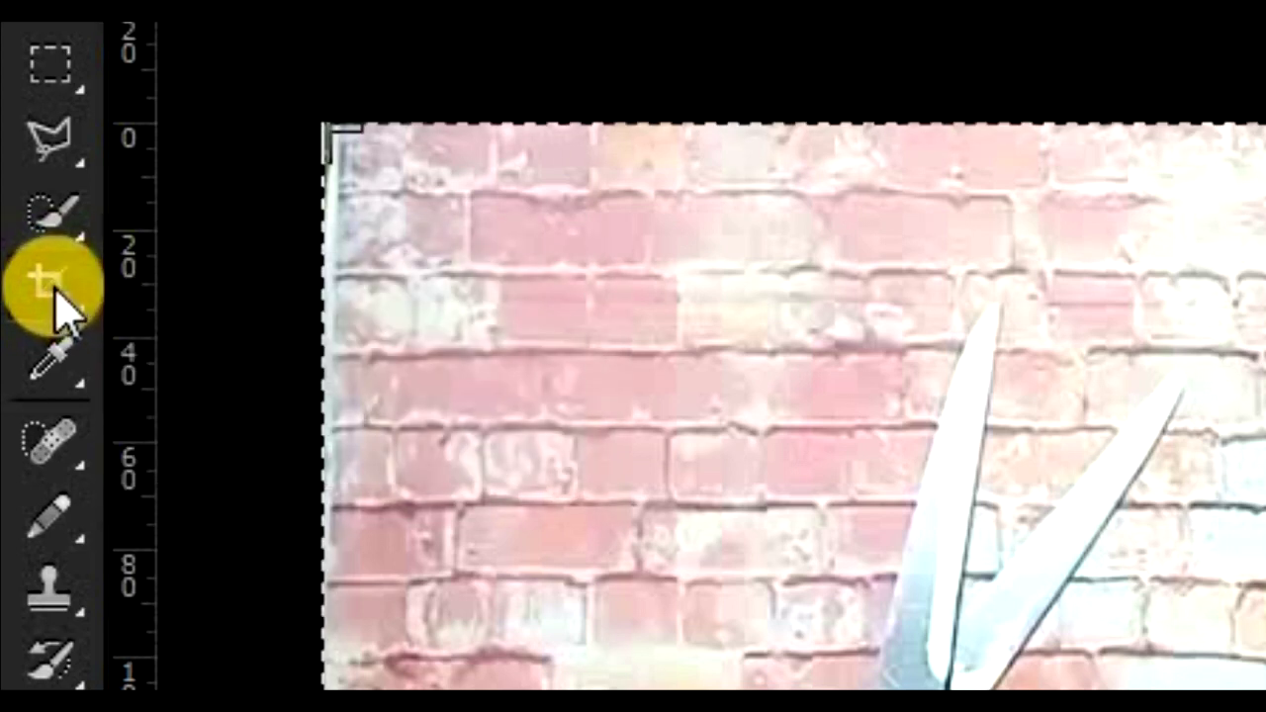
Step: Select the man's cap, head, hair and shirt with the Quick Selection tool, including the outer edge of the sleeve
left_click(62, 229)
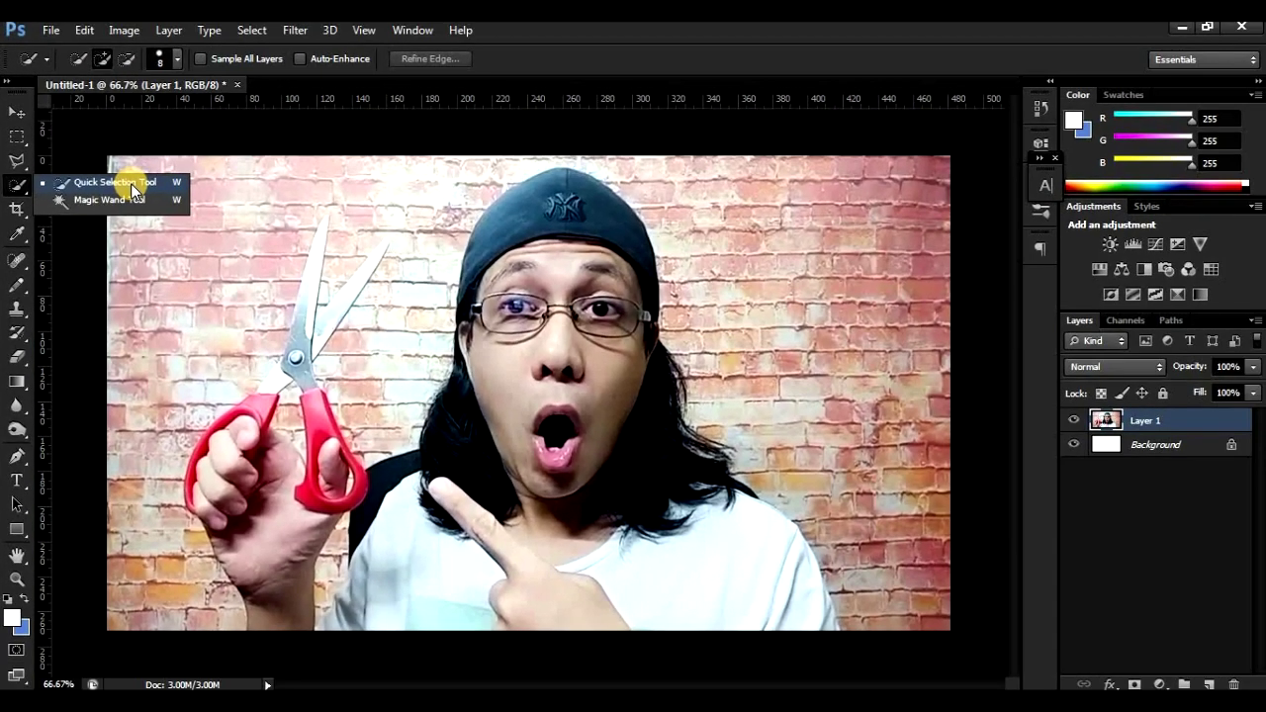
left_click(391, 208)
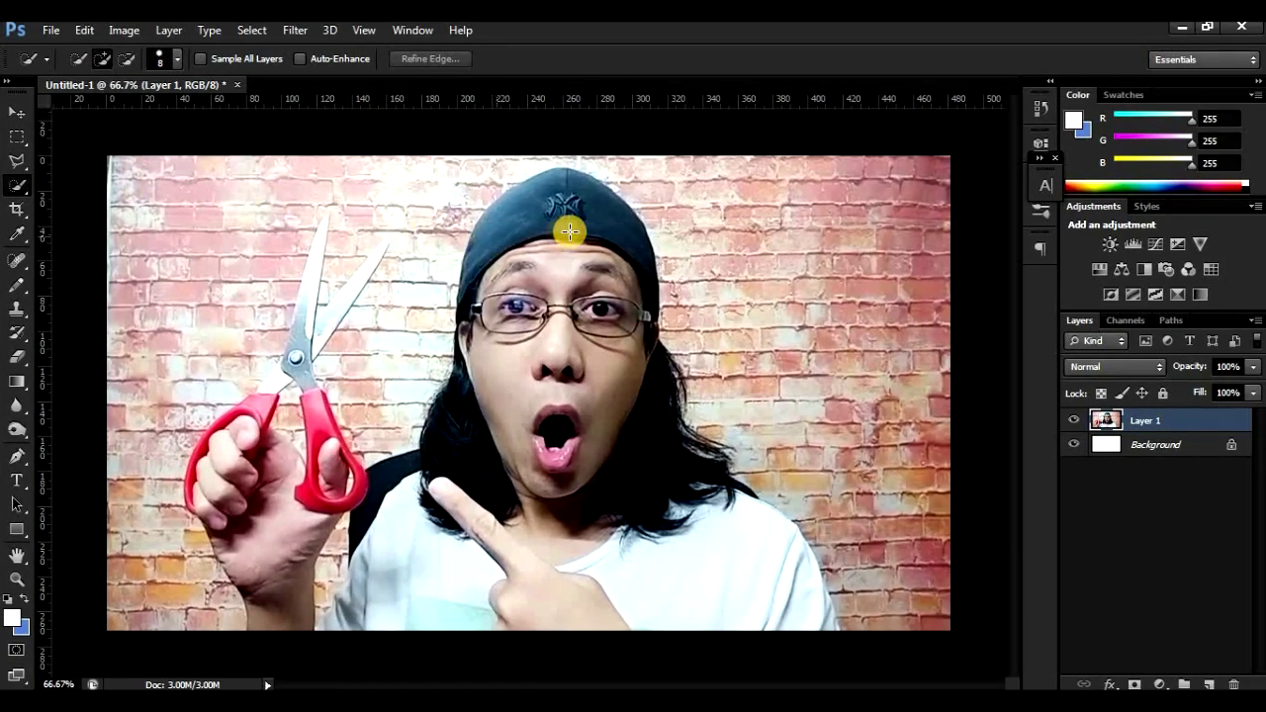
mouse_move(591, 213)
left_mouse_down()
mouse_move(563, 279)
mouse_move(563, 465)
mouse_move(548, 526)
mouse_move(535, 554)
mouse_move(402, 609)
mouse_move(409, 593)
mouse_move(653, 561)
mouse_move(733, 604)
mouse_move(741, 598)
mouse_move(711, 572)
mouse_move(807, 609)
mouse_move(584, 503)
mouse_move(503, 443)
mouse_move(438, 485)
left_mouse_up()
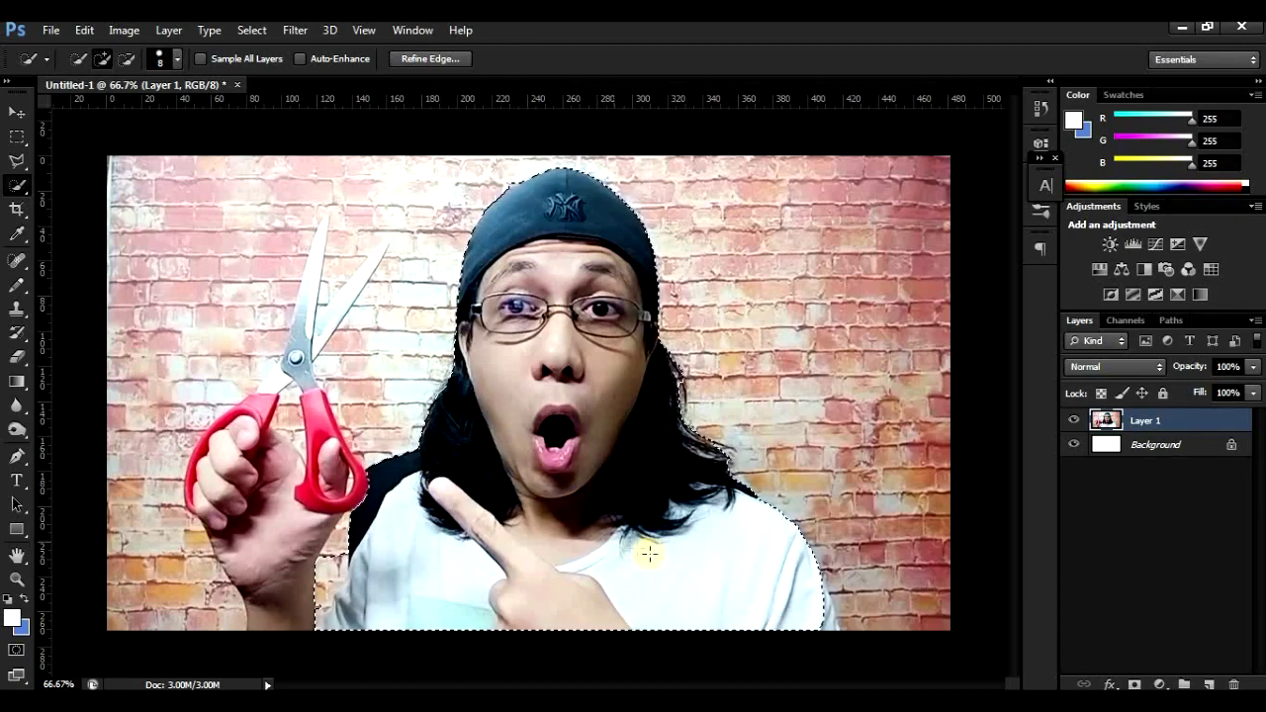
scroll(822, 621, "up", 5)
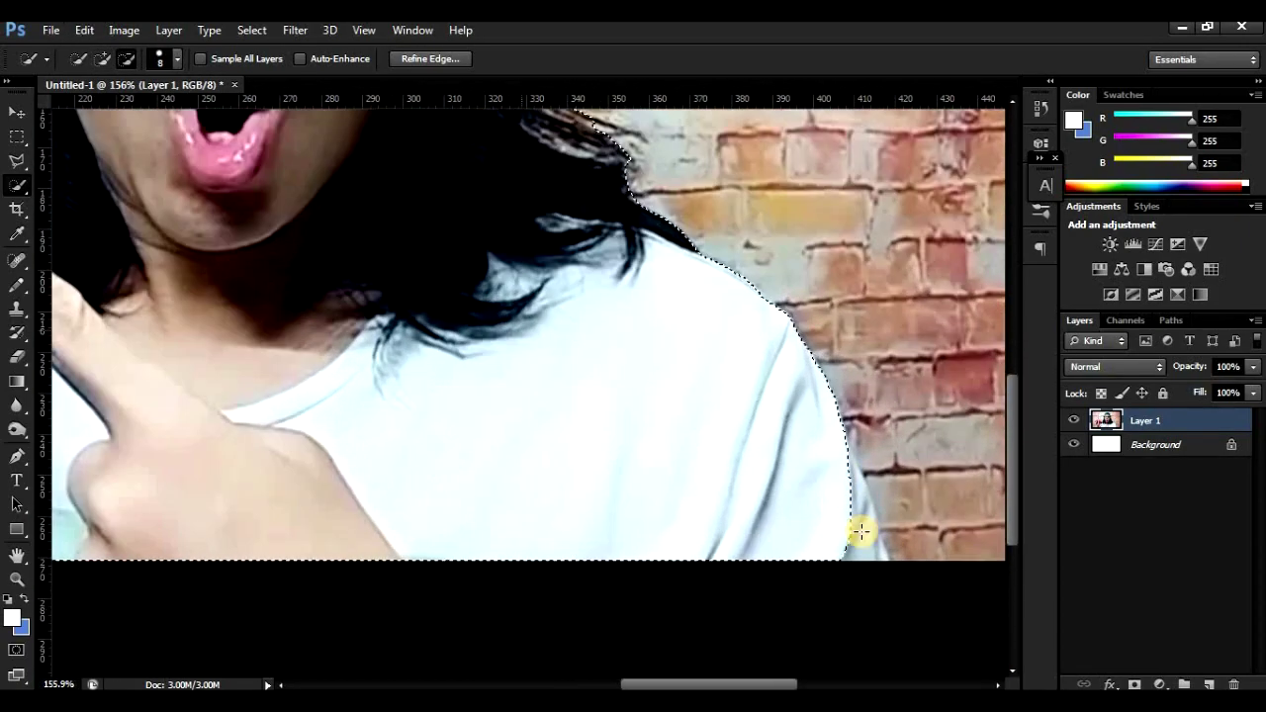
mouse_move(861, 532)
left_mouse_down()
mouse_move(847, 495)
mouse_move(871, 560)
mouse_move(805, 551)
mouse_move(815, 529)
left_mouse_up()
scroll(815, 528, "down", 4)
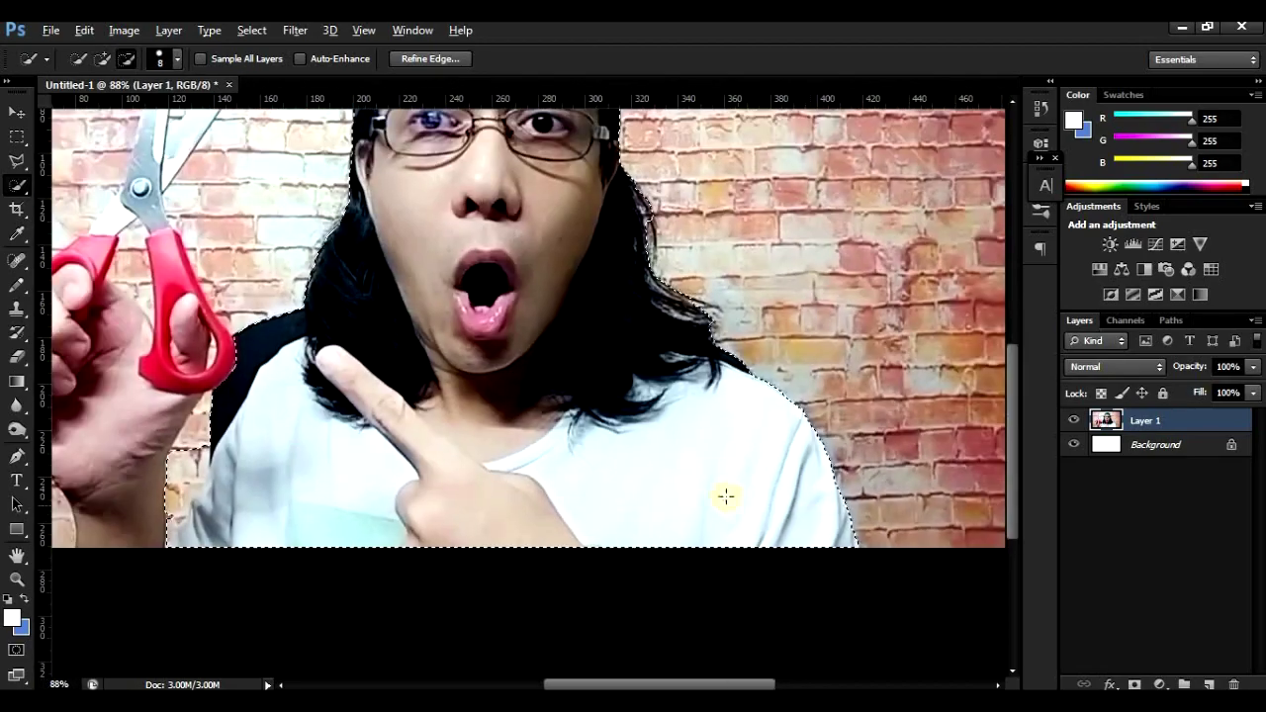
Step: Add the raised hand, its forearm and the red scissor handles to the selection
scroll(429, 455, "down", 3)
scroll(565, 235, "up", 2)
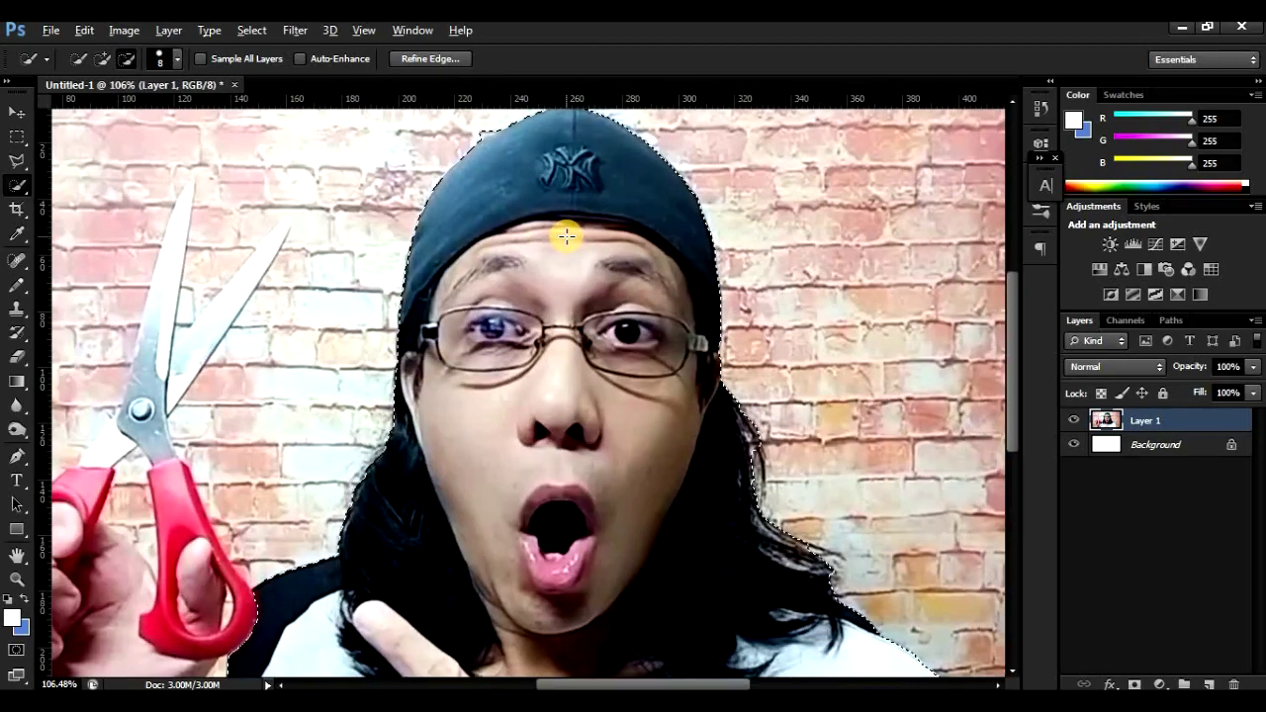
scroll(259, 553, "down", 1)
scroll(249, 565, "up", 1)
left_click_drag(253, 445, 252, 513)
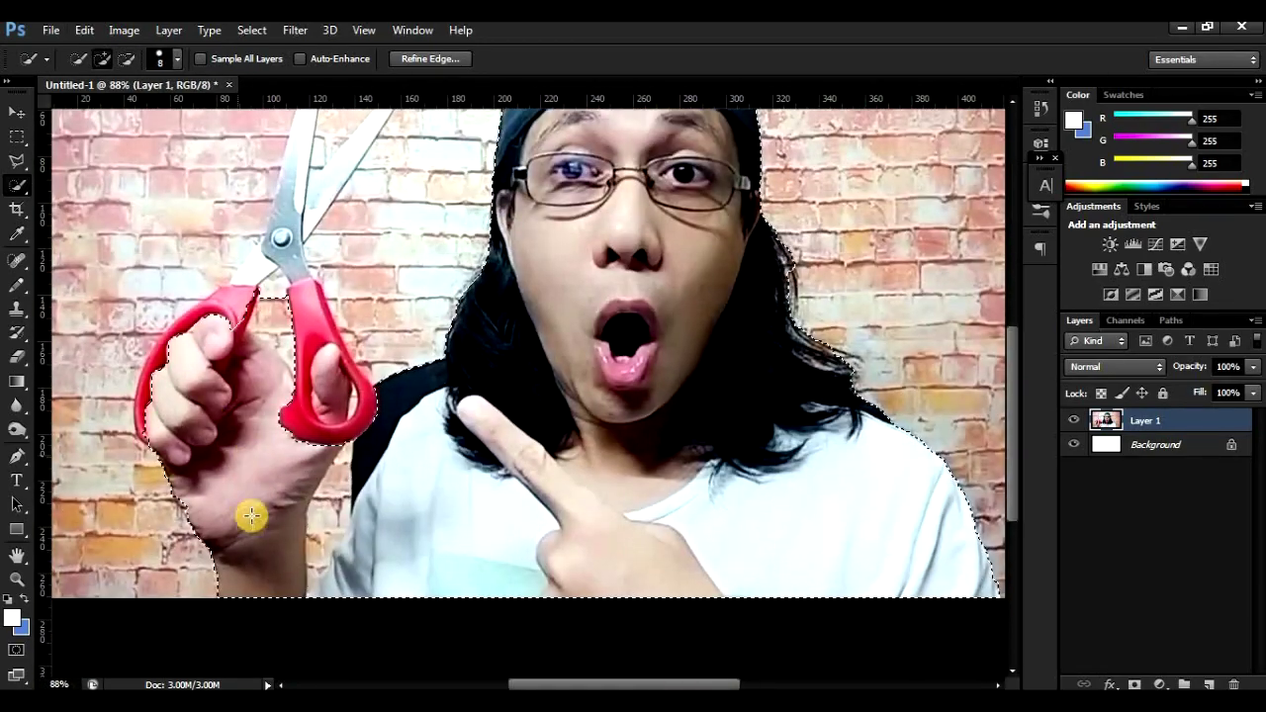
Step: Set the Quick Selection brush size to 2 px and add the scissor blades and remaining handle edges to the selection
scroll(267, 415, "up", 3)
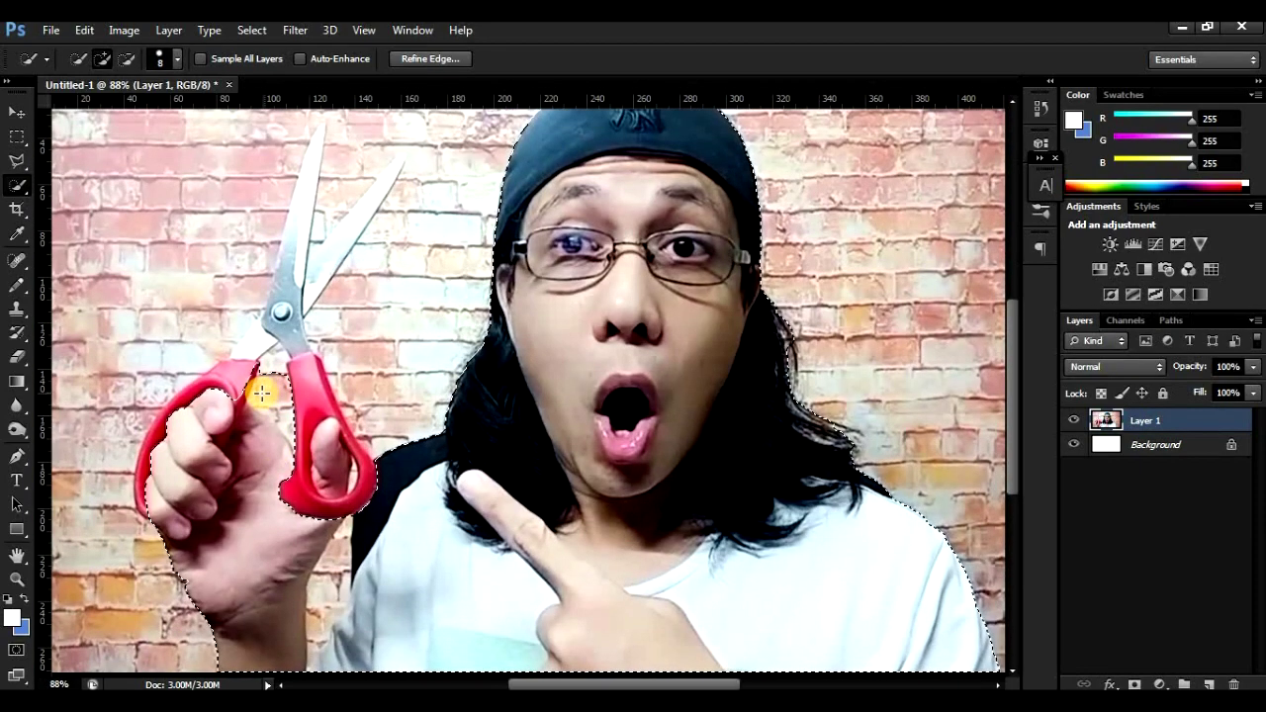
left_click(178, 61)
left_click(236, 92)
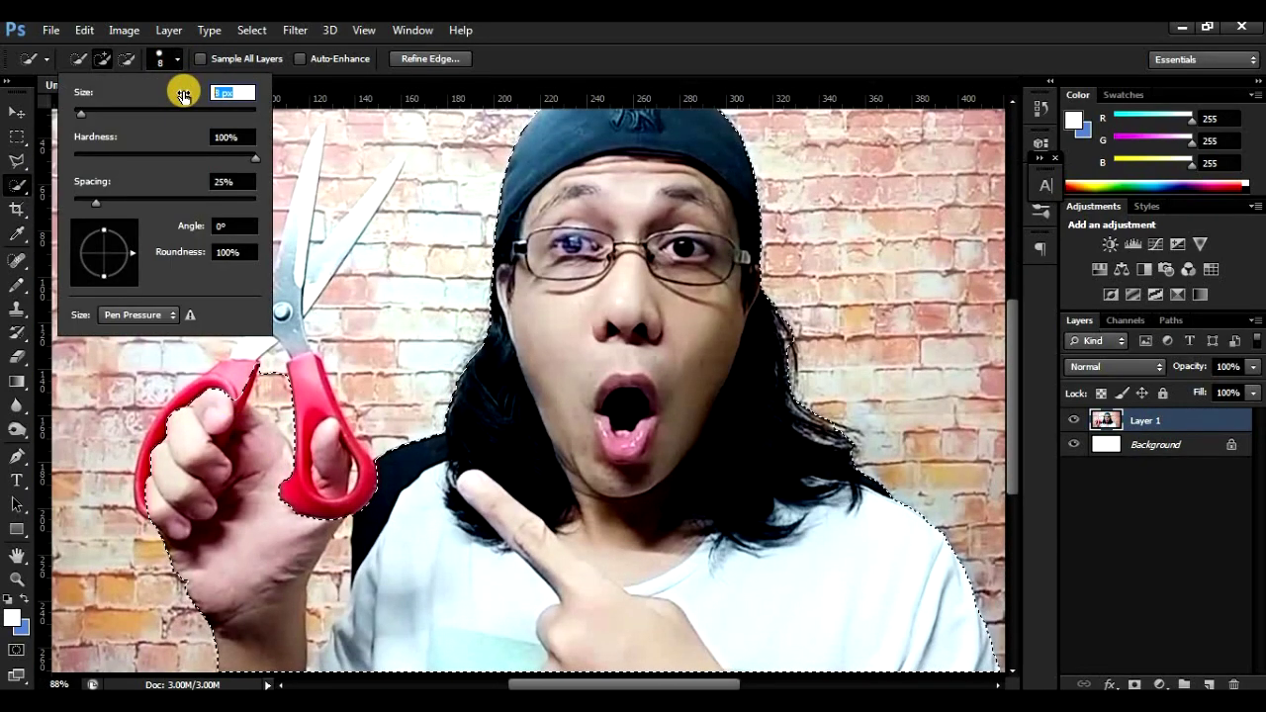
type("2")
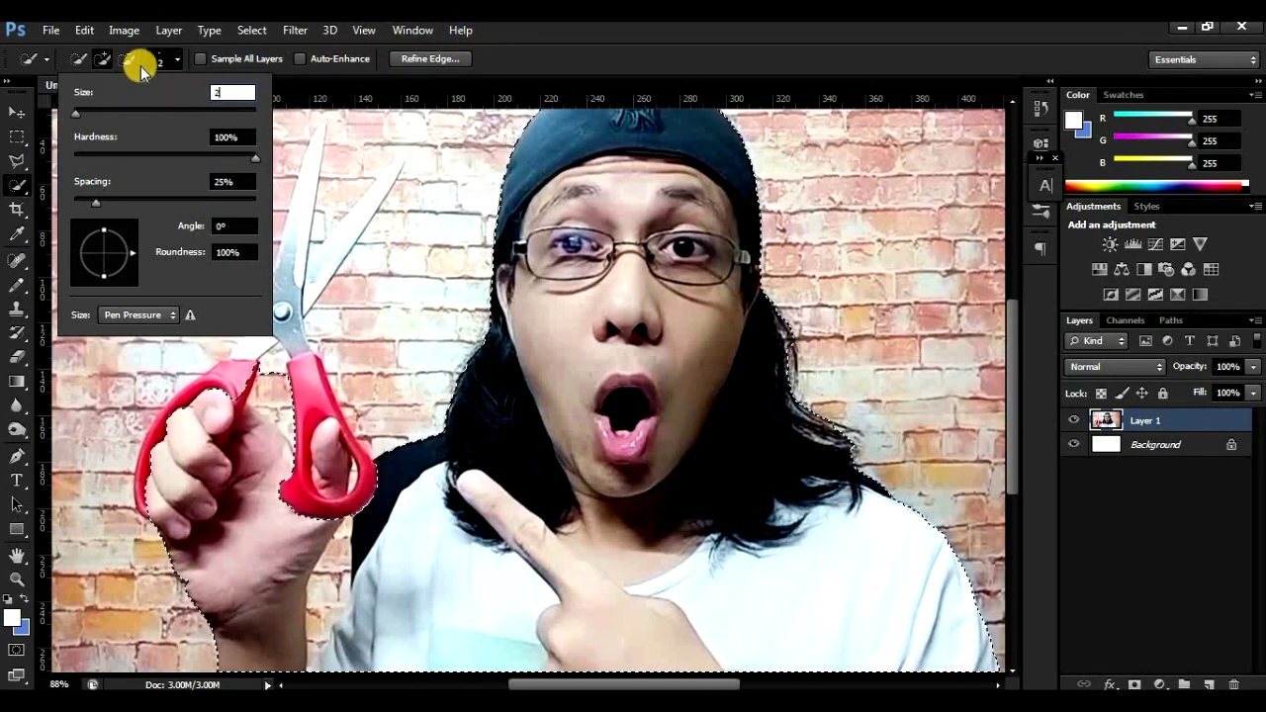
left_click(99, 62)
mouse_move(269, 324)
left_mouse_down()
mouse_move(309, 232)
mouse_move(314, 149)
mouse_move(332, 223)
mouse_move(398, 163)
left_mouse_up()
scroll(339, 469, "up", 3)
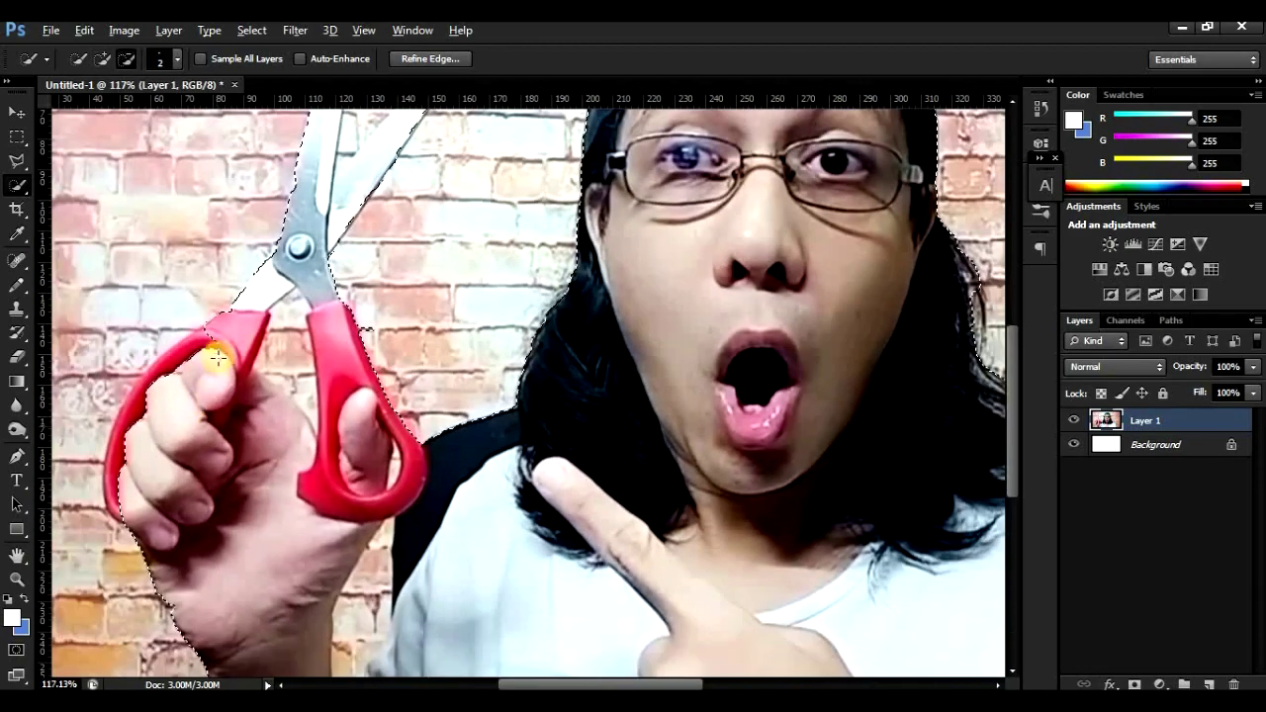
scroll(216, 358, "up", 1)
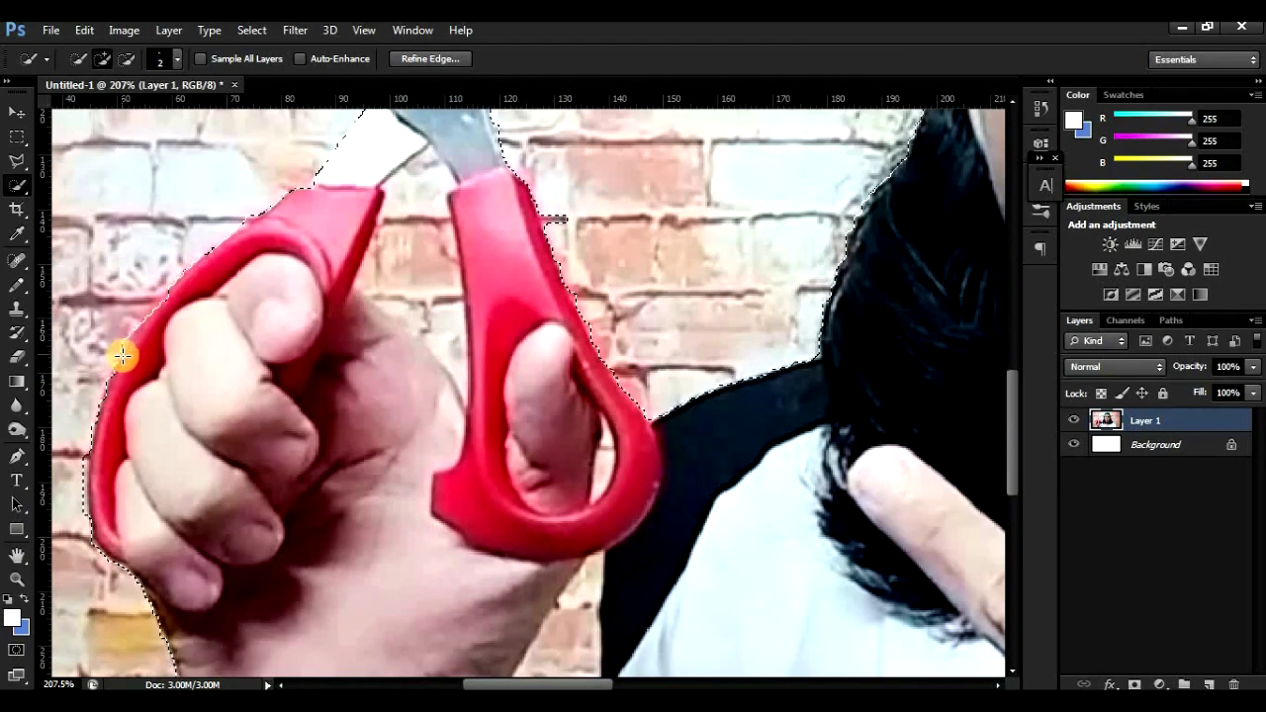
scroll(188, 267, "up", 1)
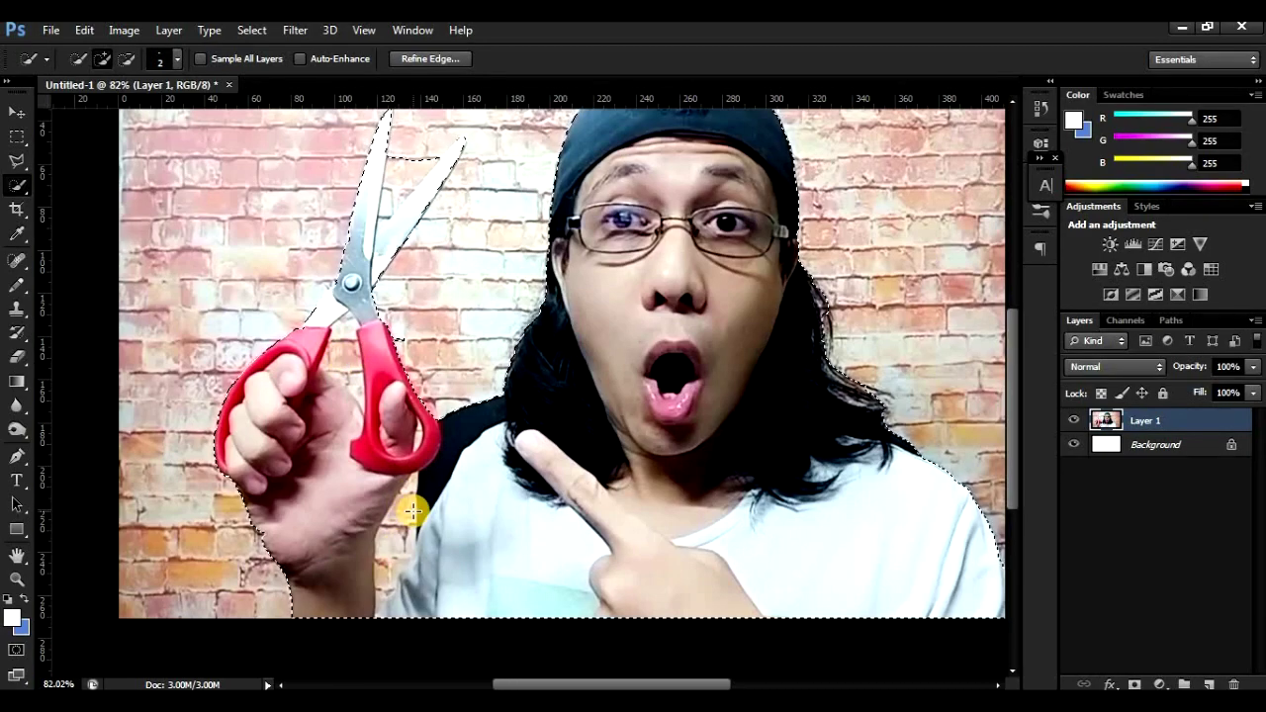
Step: Subtract the brick wall between the forearm and the shirt from the selection, following the sleeve edge
scroll(396, 499, "down", 3)
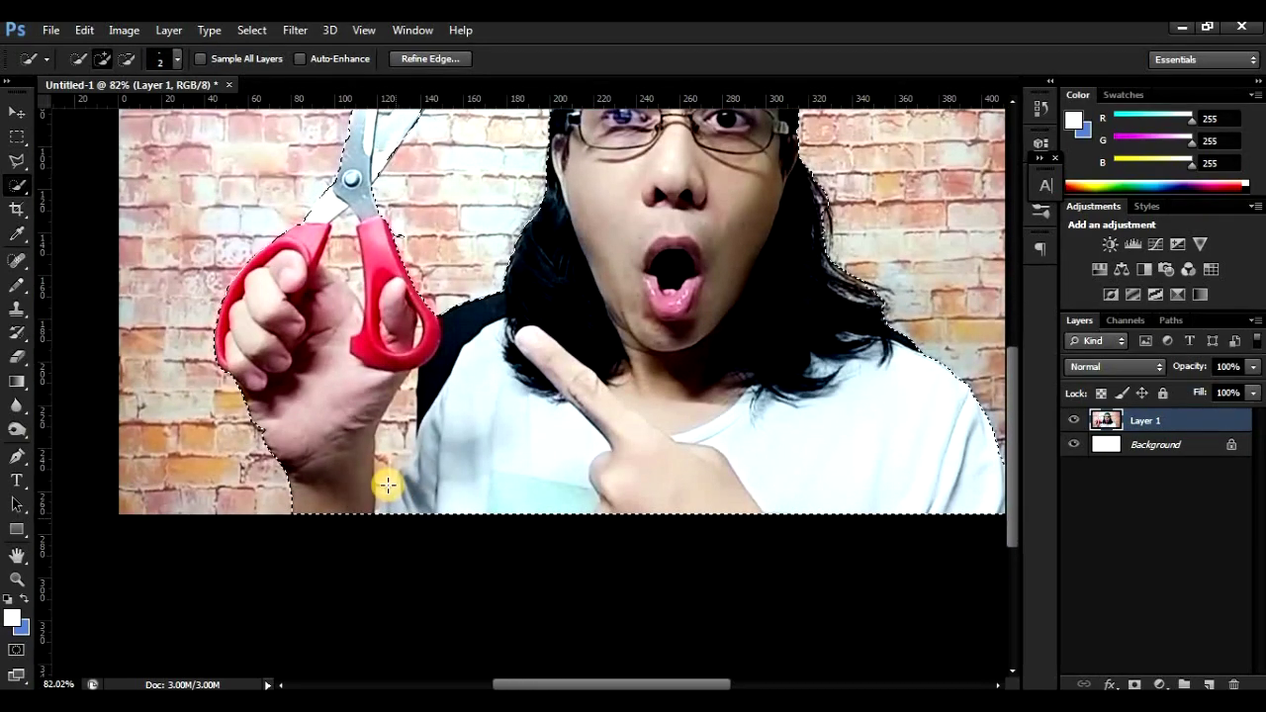
scroll(386, 485, "up", 3)
left_click_drag(418, 345, 400, 403)
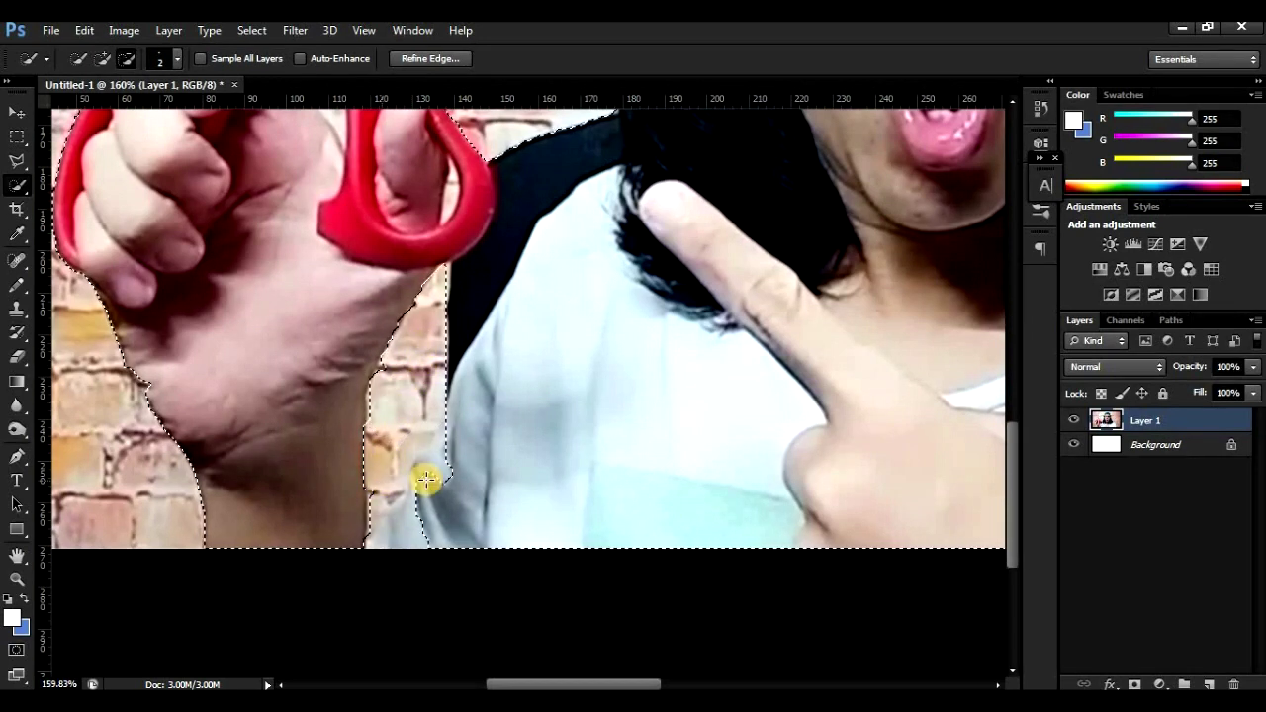
mouse_move(452, 462)
left_mouse_down()
mouse_move(458, 452)
mouse_move(421, 494)
left_mouse_up()
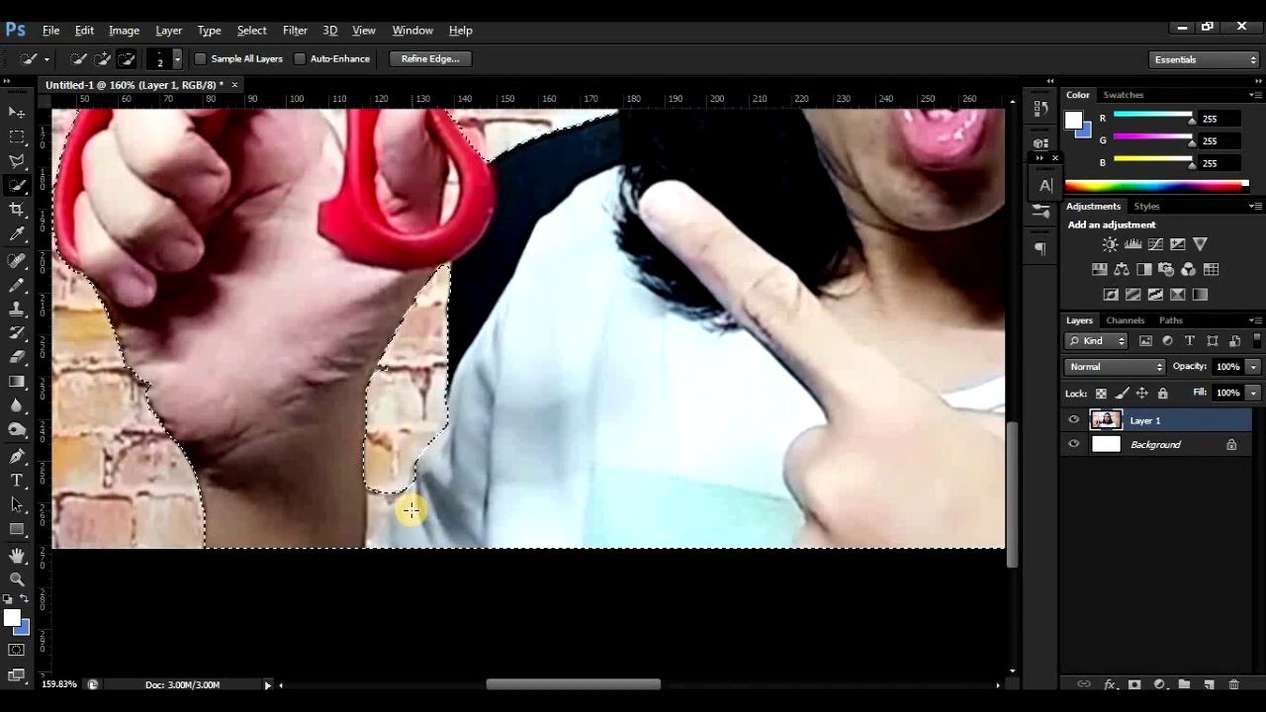
scroll(409, 508, "up", 3)
mouse_move(391, 464)
left_mouse_down("alt")
mouse_move(372, 488)
mouse_move(390, 485)
mouse_move(353, 484)
mouse_move(365, 491)
left_mouse_up("alt")
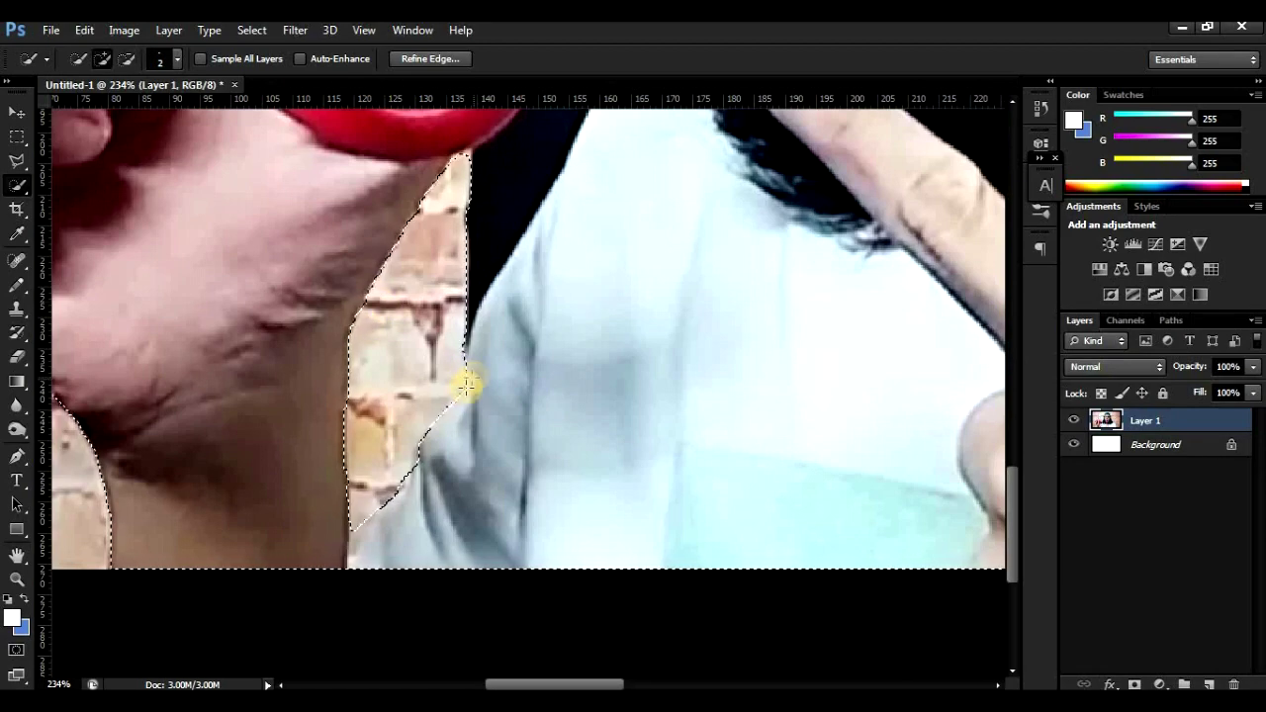
Step: Refine the selection around the brick gaps beside the thumb and between the scissor handles, following the hand and handle edges
scroll(502, 274, "up", 5)
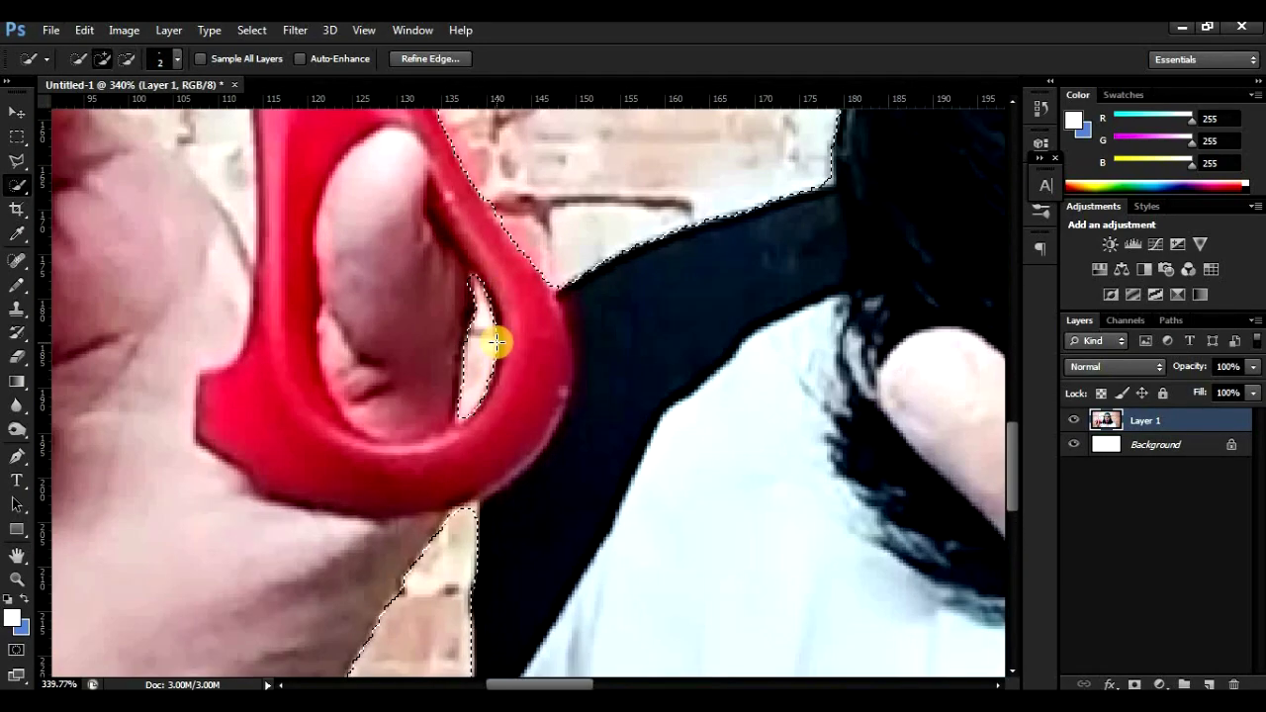
scroll(495, 339, "down", 3)
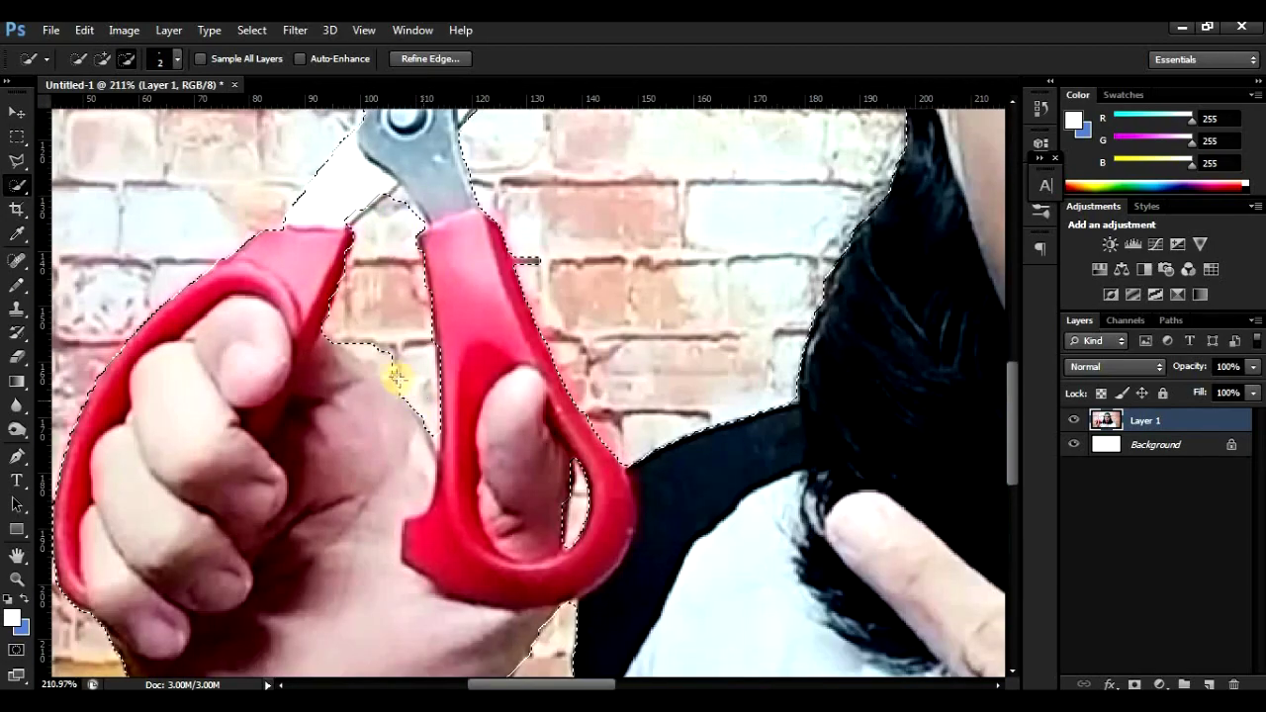
left_click(401, 386, "alt")
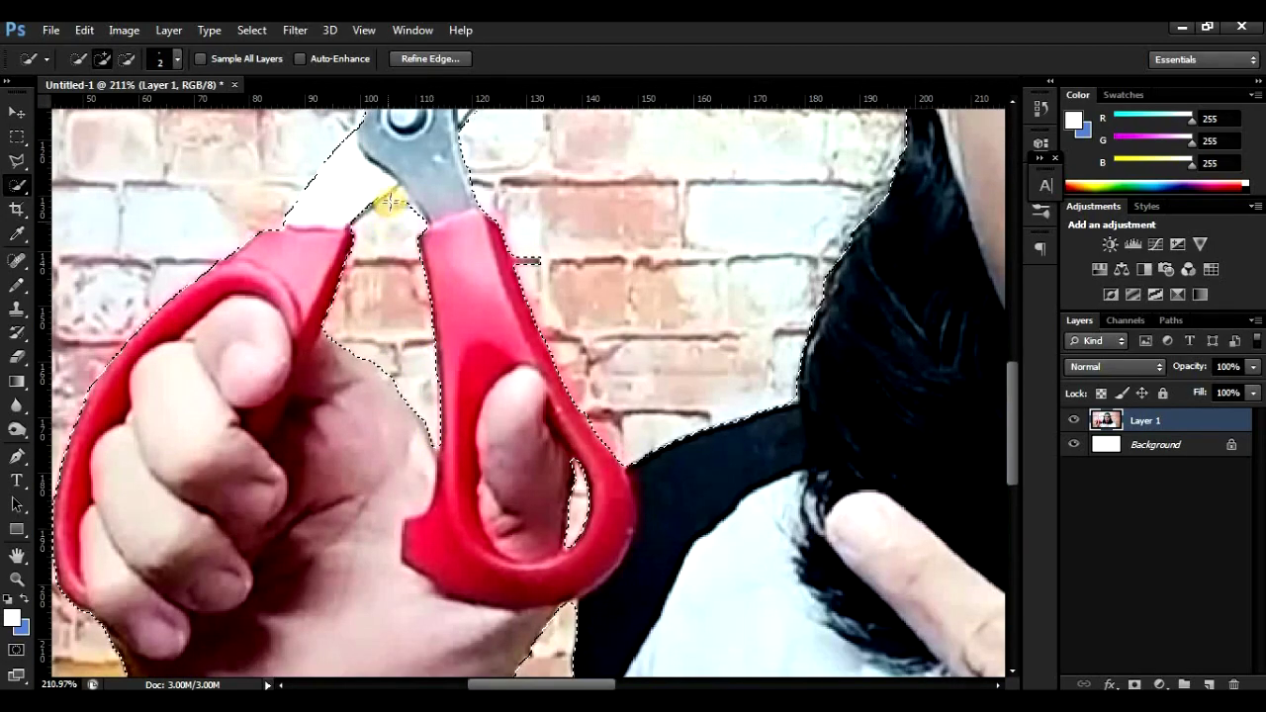
scroll(390, 208, "up", 2)
left_click_drag(396, 187, 339, 230)
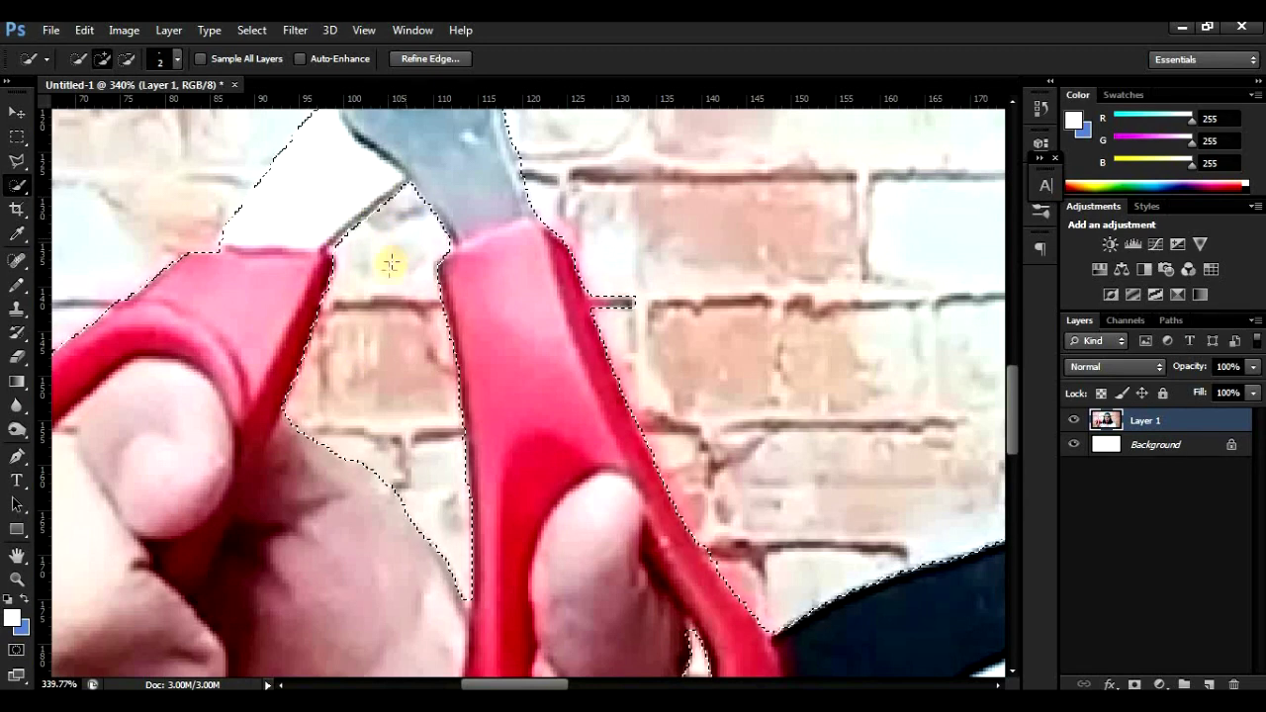
left_click_drag(566, 252, 537, 199)
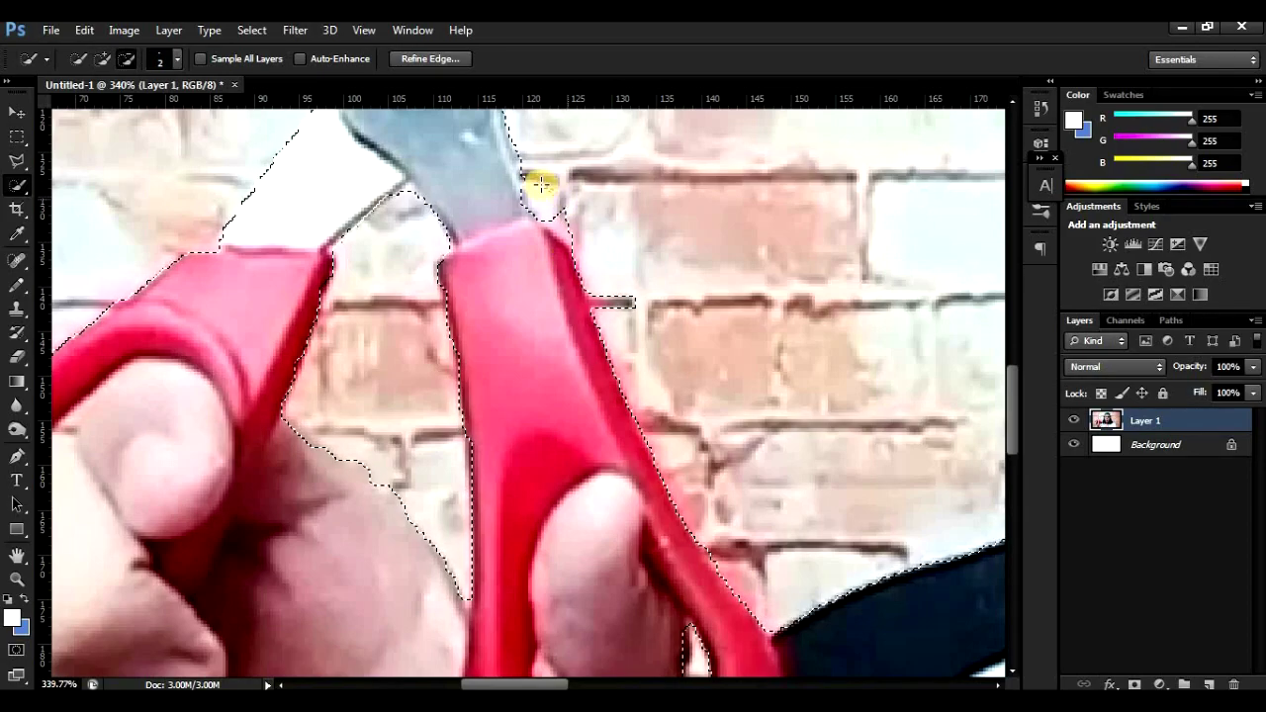
Step: Inspect the selection outline around the scissors, cap, hair and shoulders for inaccurate edges
scroll(534, 262, "down", 2)
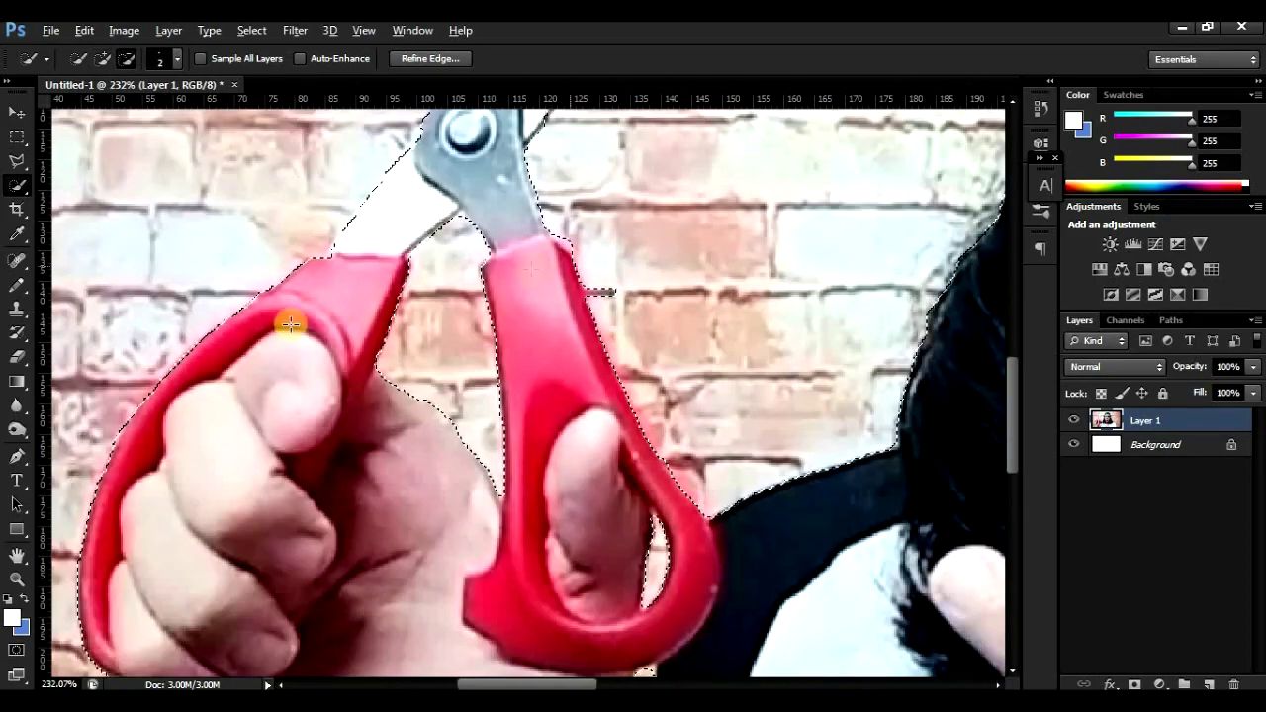
scroll(531, 268, "down", 4)
scroll(579, 155, "up", 6)
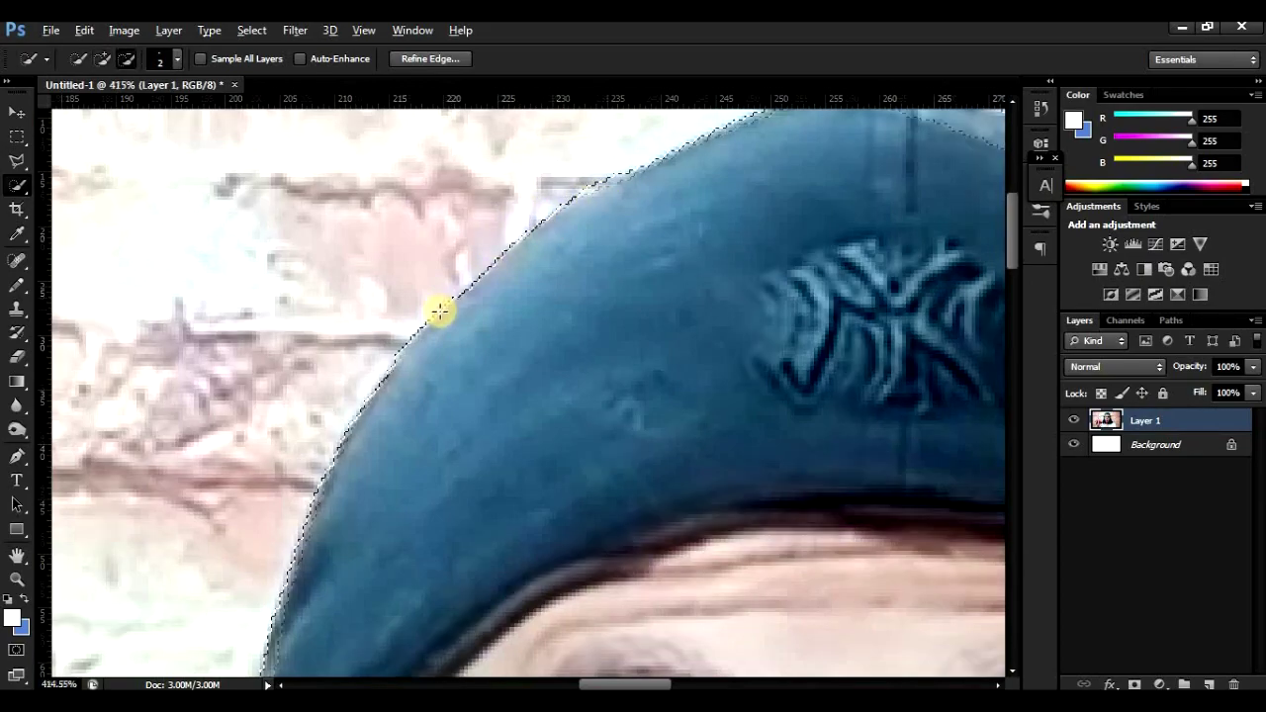
scroll(445, 302, "down", 2)
scroll(669, 291, "down", 2)
scroll(402, 452, "up", 2)
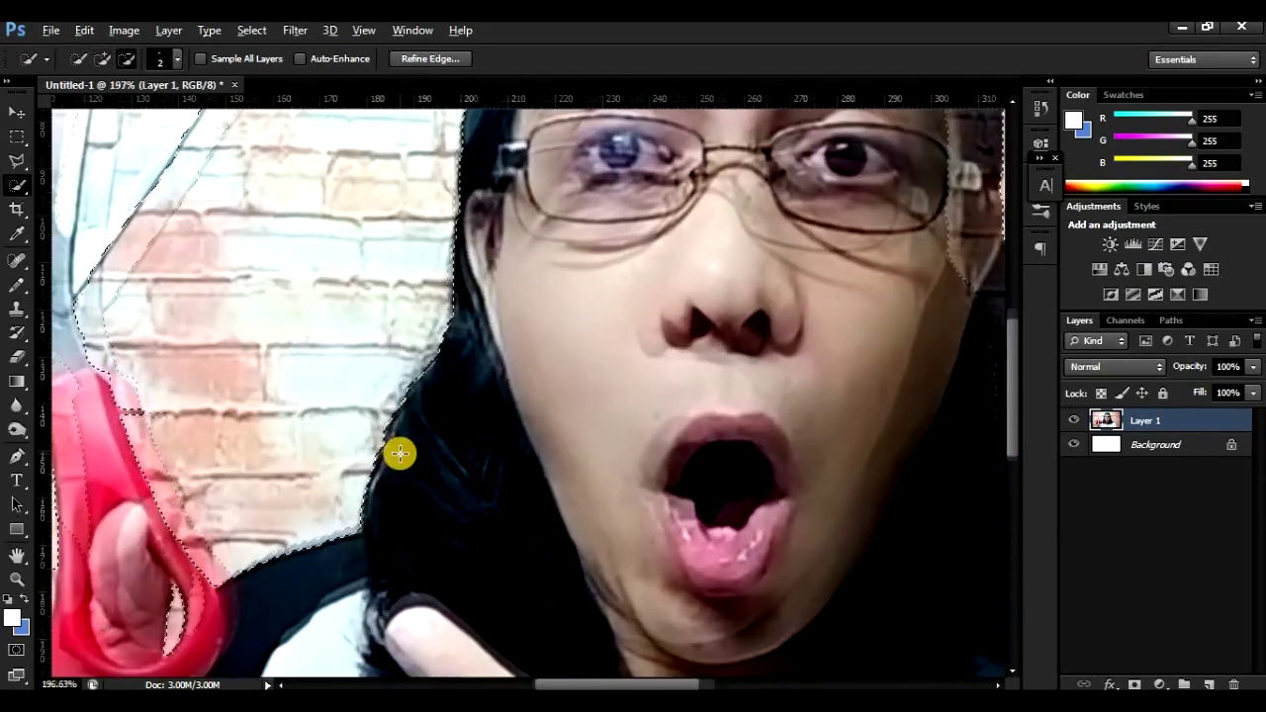
scroll(441, 373, "down", 3)
scroll(438, 416, "down", 2)
scroll(876, 425, "down", 1)
scroll(834, 291, "up", 3)
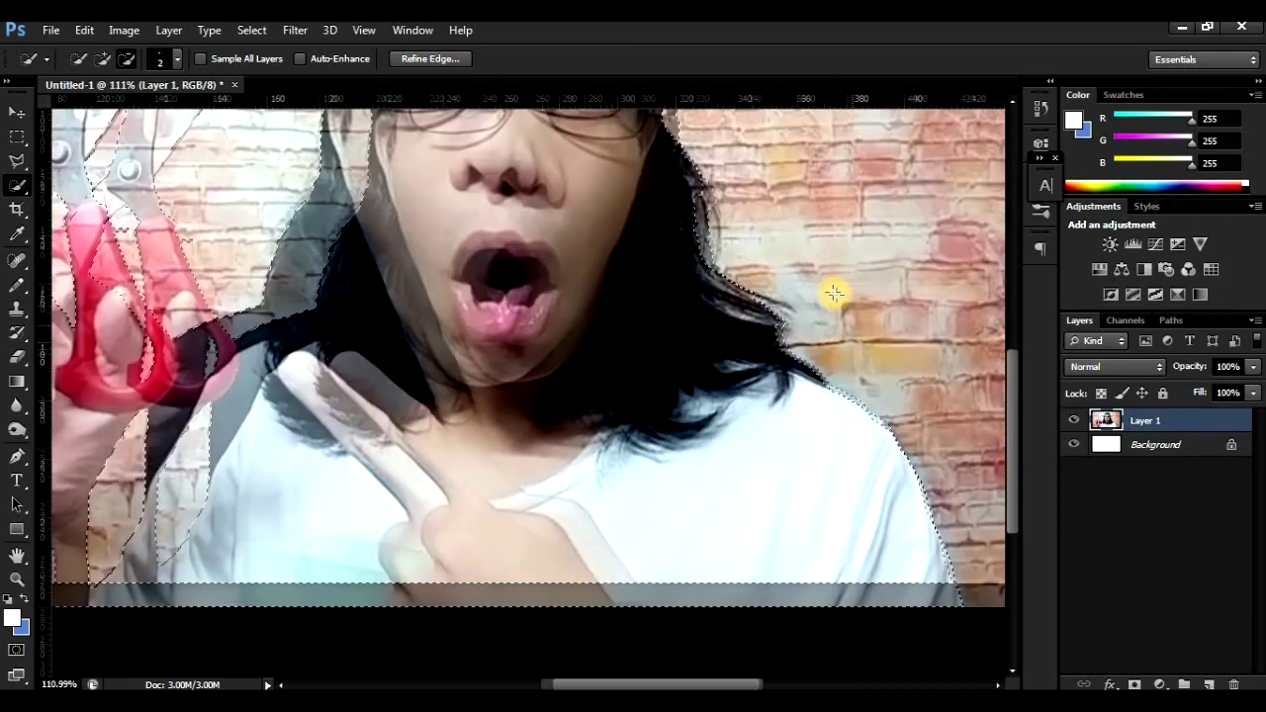
scroll(806, 267, "up", 2)
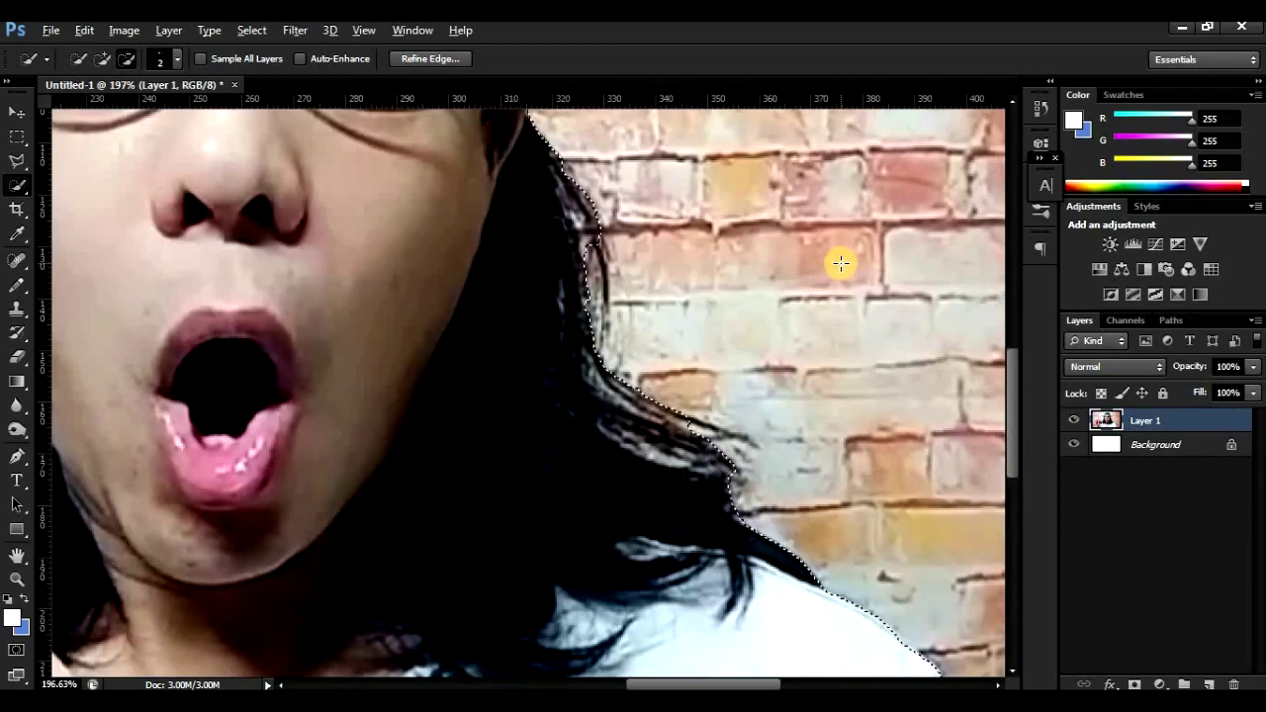
Step: Subtract the loose hair strands beside the cheek and above the shoulder from the selection, following the solid hair edge
key("alt")
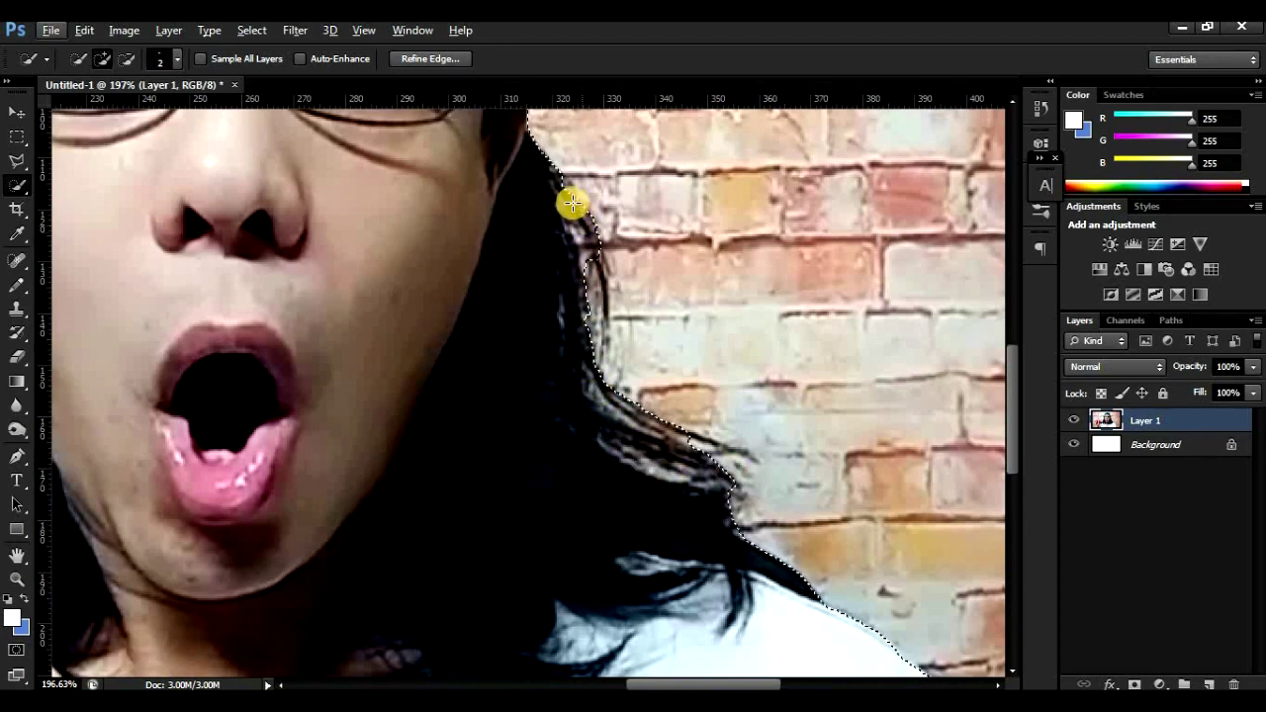
key("alt")
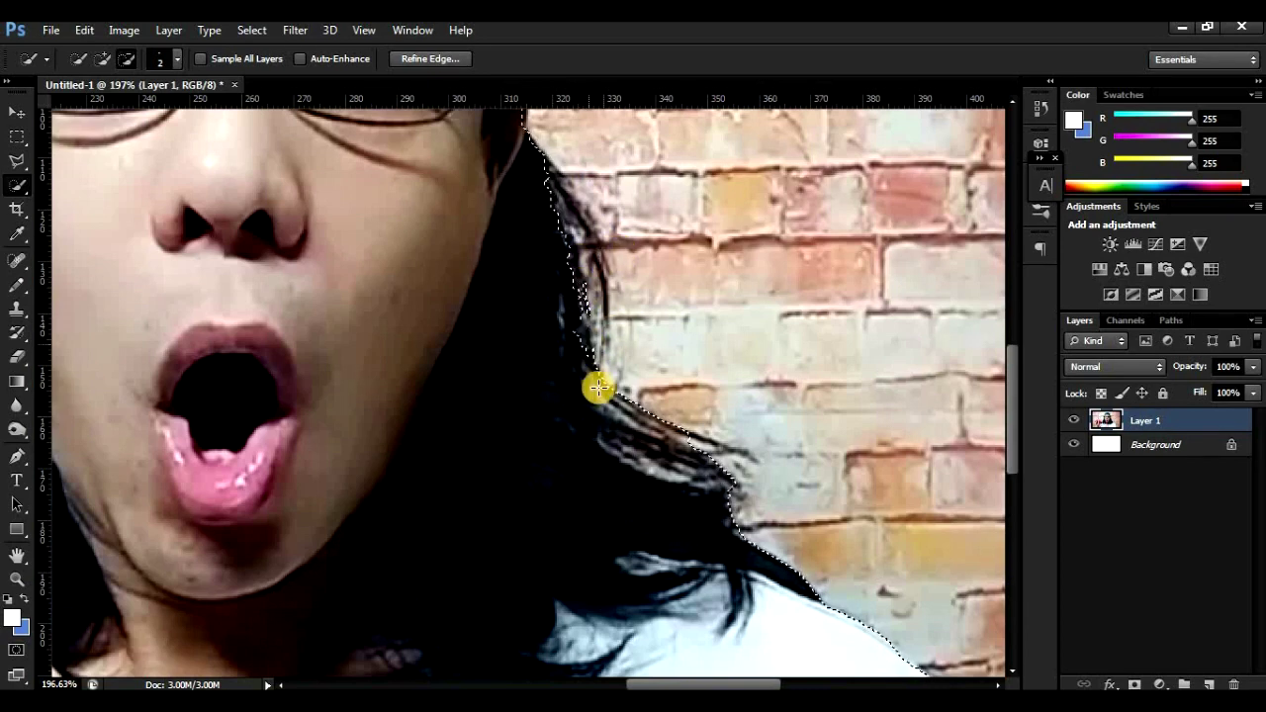
mouse_move(643, 423)
left_mouse_down()
mouse_move(747, 479)
mouse_move(673, 468)
mouse_move(610, 405)
mouse_move(730, 465)
mouse_move(655, 409)
left_mouse_up()
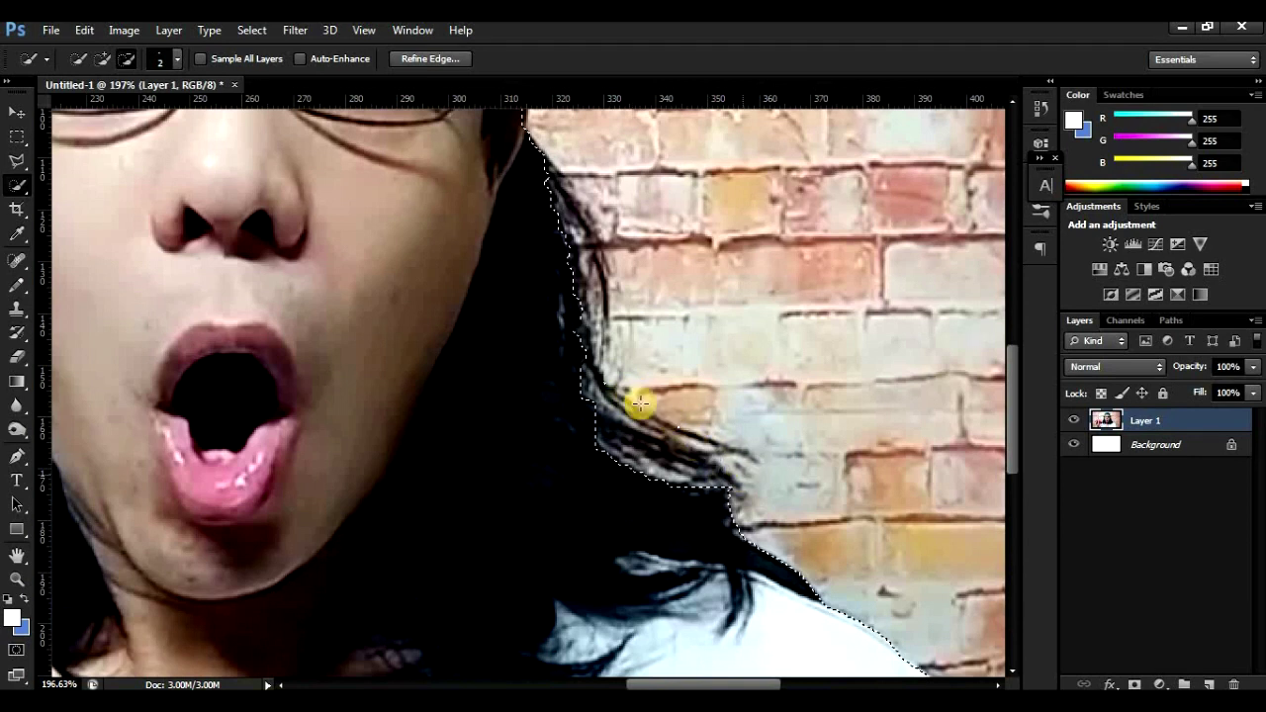
mouse_move(591, 260)
left_mouse_down()
mouse_move(656, 431)
mouse_move(694, 406)
mouse_move(669, 376)
mouse_move(711, 406)
mouse_move(770, 484)
mouse_move(684, 485)
left_mouse_up()
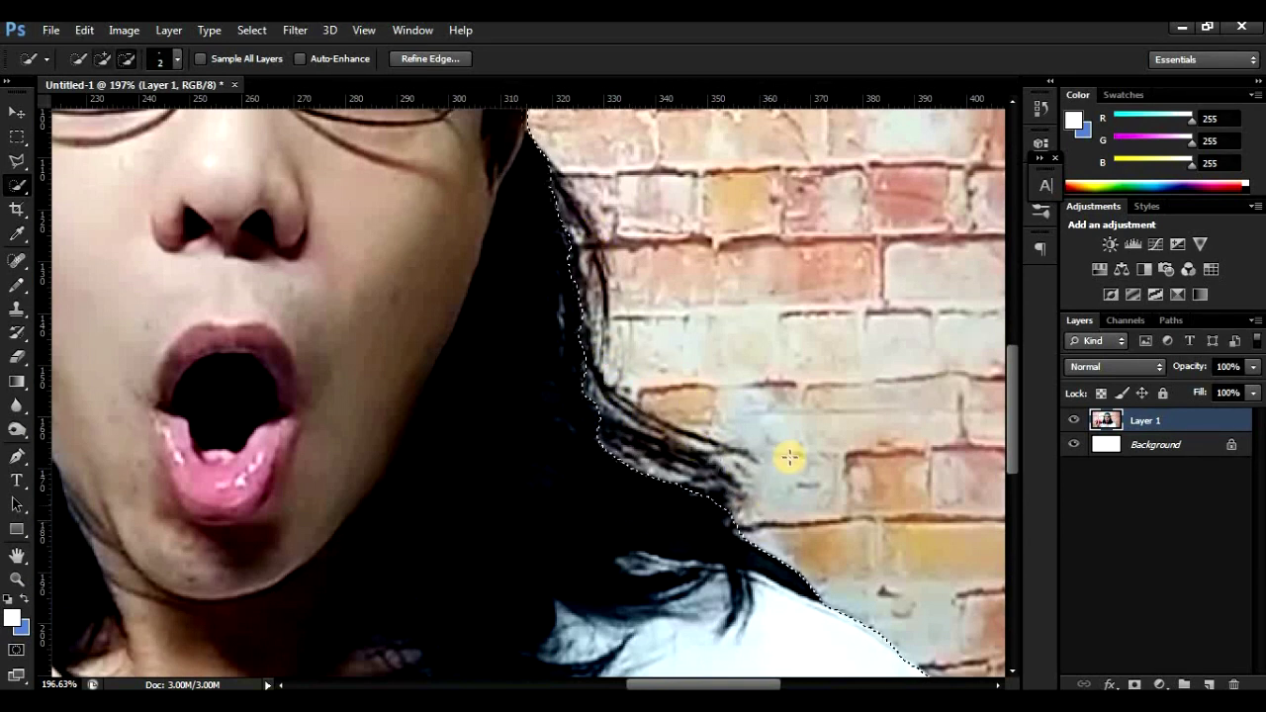
scroll(657, 475, "down", 2)
scroll(627, 339, "up", 2)
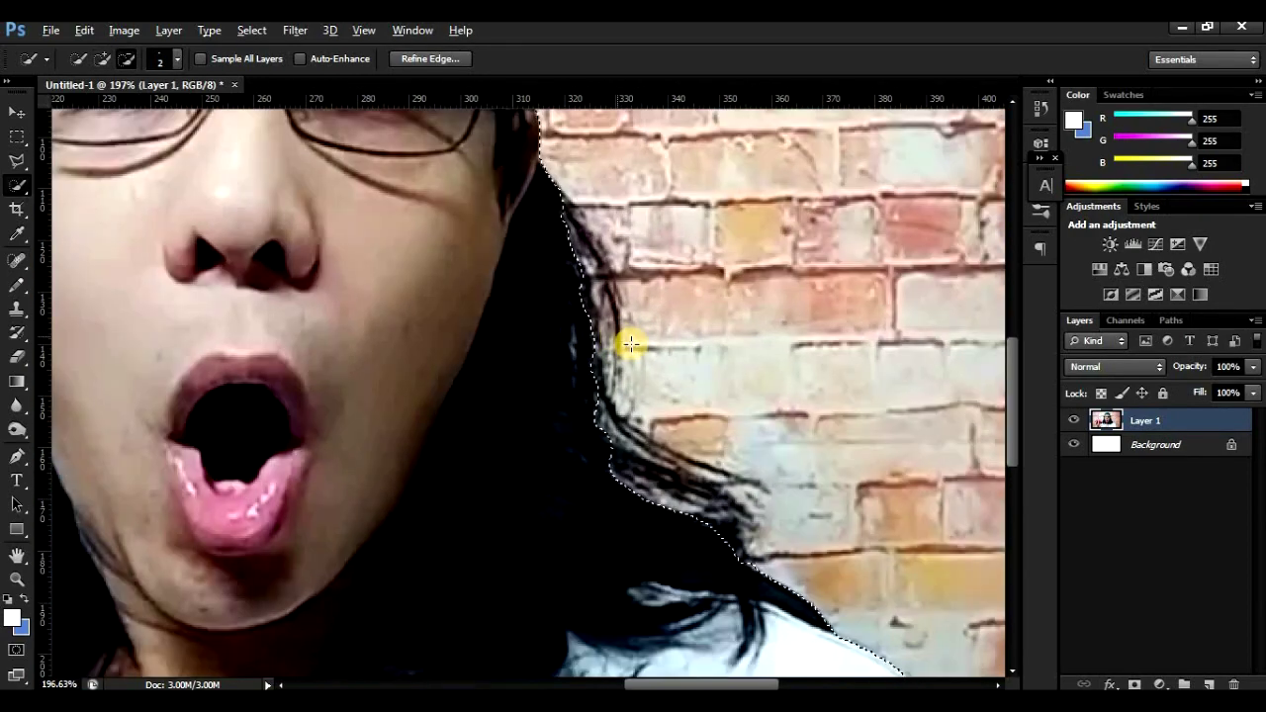
Step: Smooth the selection outline along the long hair from the ear down to where it flares out above the shoulder
scroll(597, 429, "up", 3)
mouse_move(598, 382)
left_mouse_down()
mouse_move(584, 343)
mouse_move(579, 290)
left_mouse_up()
mouse_move(537, 352)
left_mouse_down()
mouse_move(574, 458)
mouse_move(611, 491)
left_mouse_up()
mouse_move(597, 292)
left_mouse_down()
mouse_move(578, 251)
mouse_move(609, 469)
mouse_move(580, 383)
mouse_move(554, 158)
left_mouse_up()
scroll(706, 379, "down", 5)
scroll(602, 249, "up", 5)
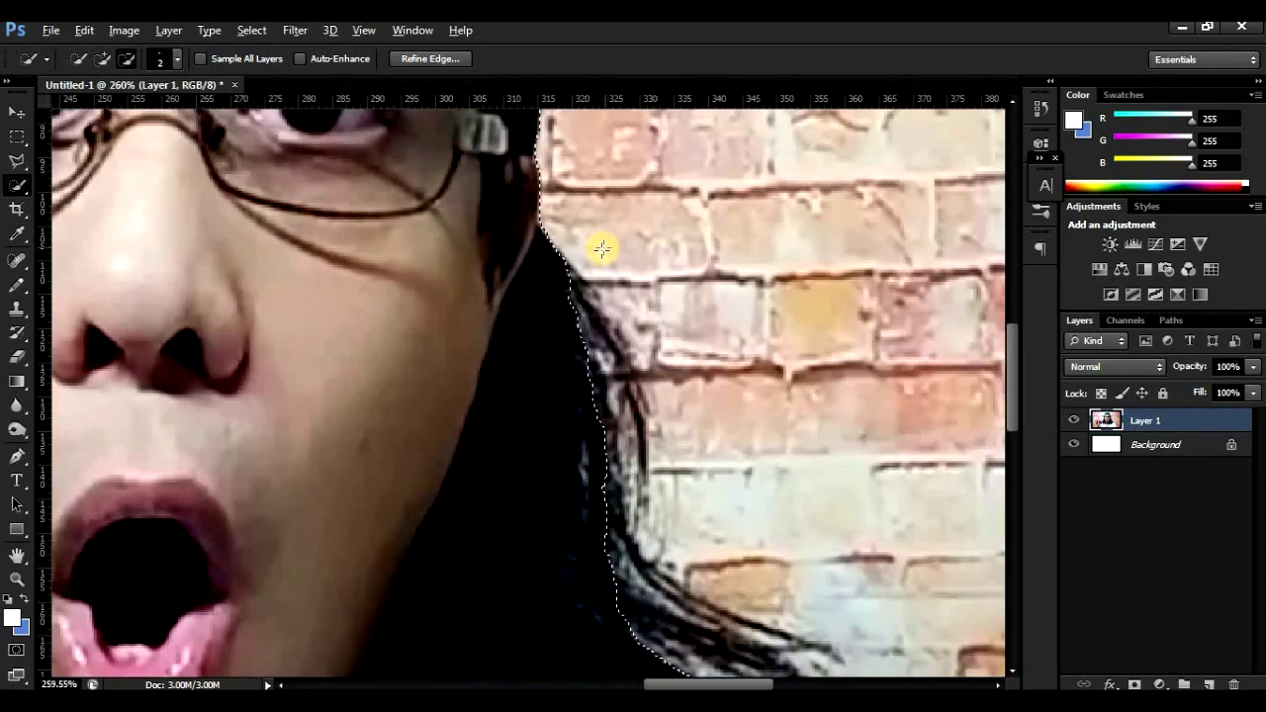
scroll(648, 296, "down", 6)
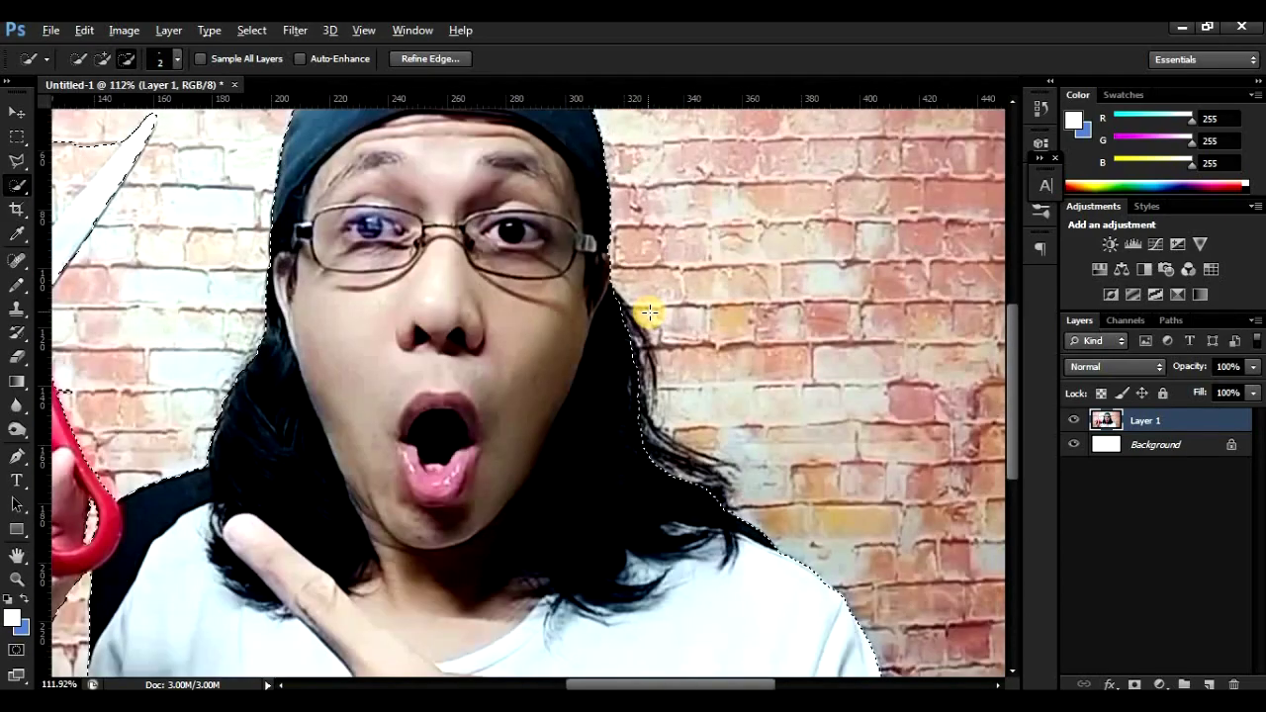
Step: Subtract the brick wall between the scissor blades from the selection and refine the inner edge of the upright blade
scroll(662, 315, "down", 2)
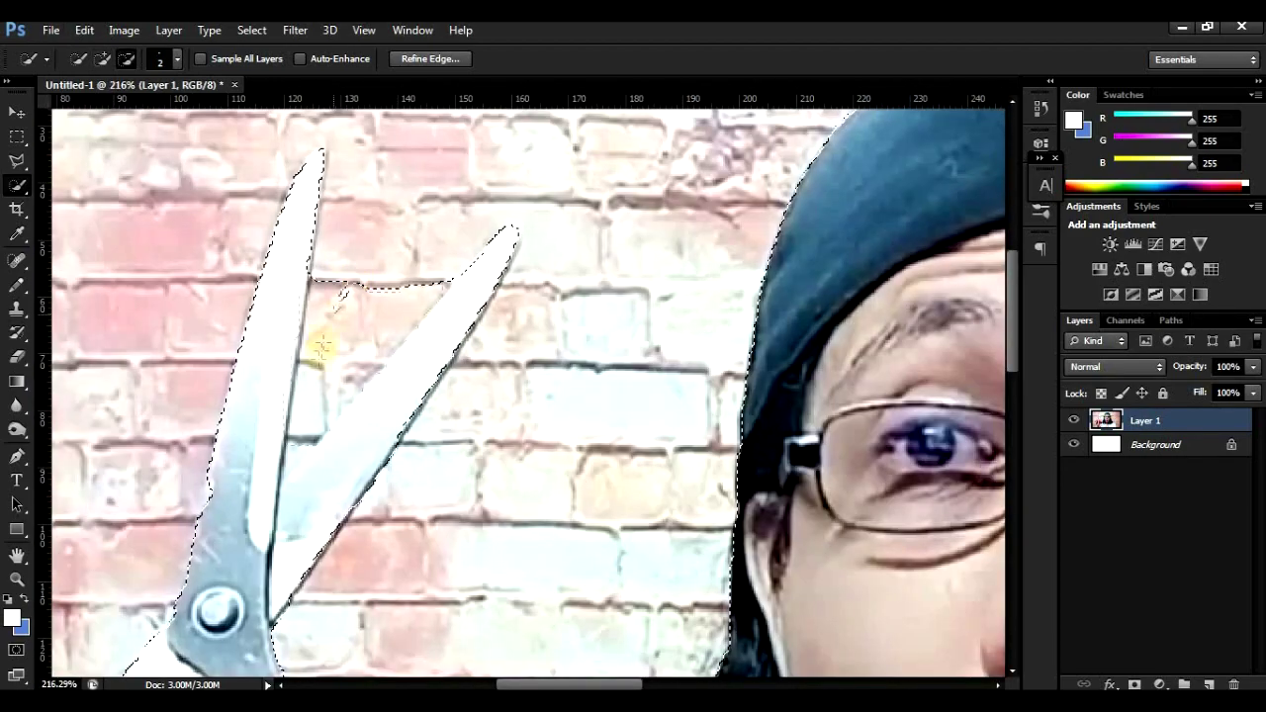
scroll(284, 480, "up", 2)
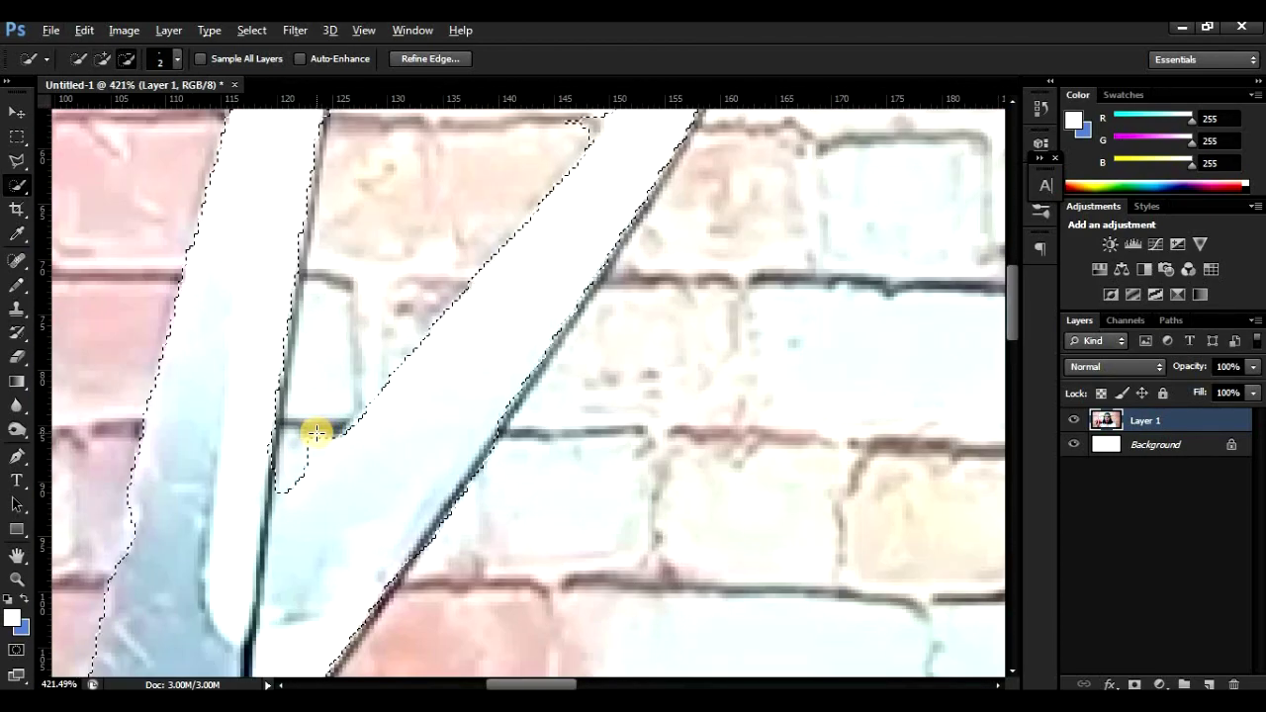
scroll(279, 487, "down", 1)
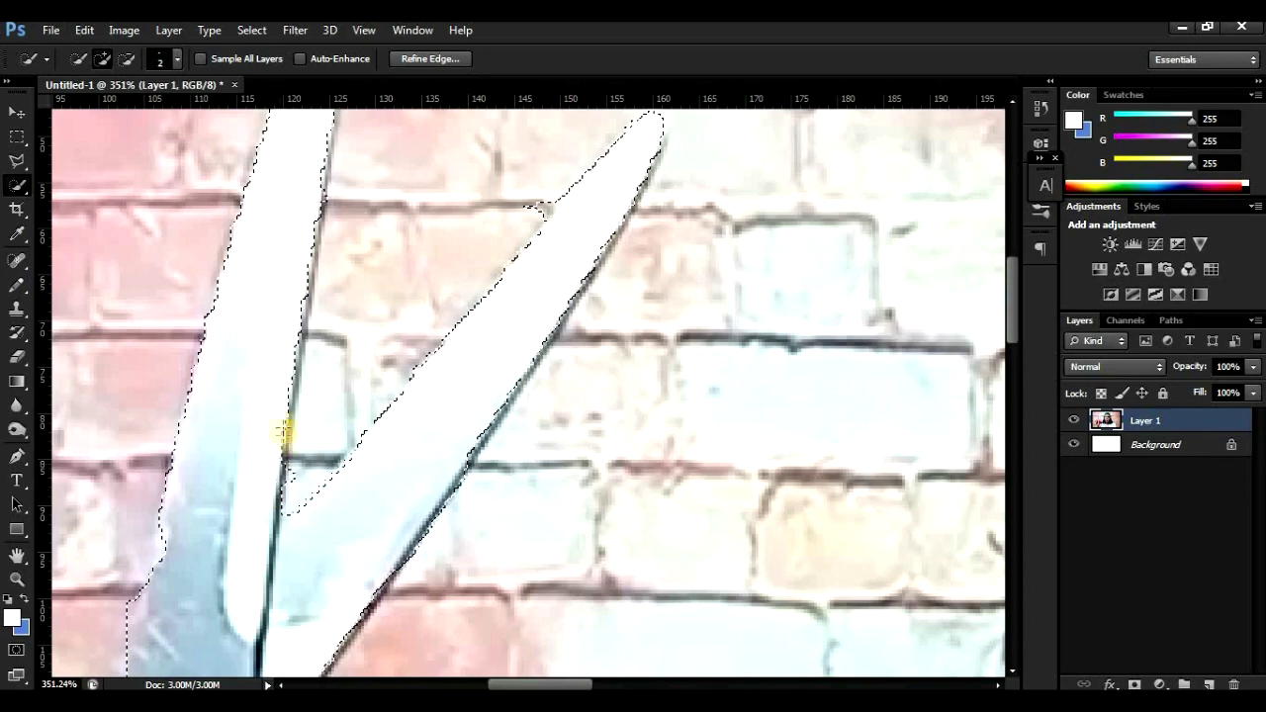
left_click_drag(307, 291, 323, 217)
scroll(283, 531, "up", 1)
Step: Correct the selection along the upright blade's outer edge just above the pivot screw
left_click_drag(152, 537, 139, 589)
mouse_move(127, 475)
left_mouse_down()
mouse_move(90, 585)
mouse_move(138, 448)
left_mouse_up()
scroll(217, 484, "up", 4)
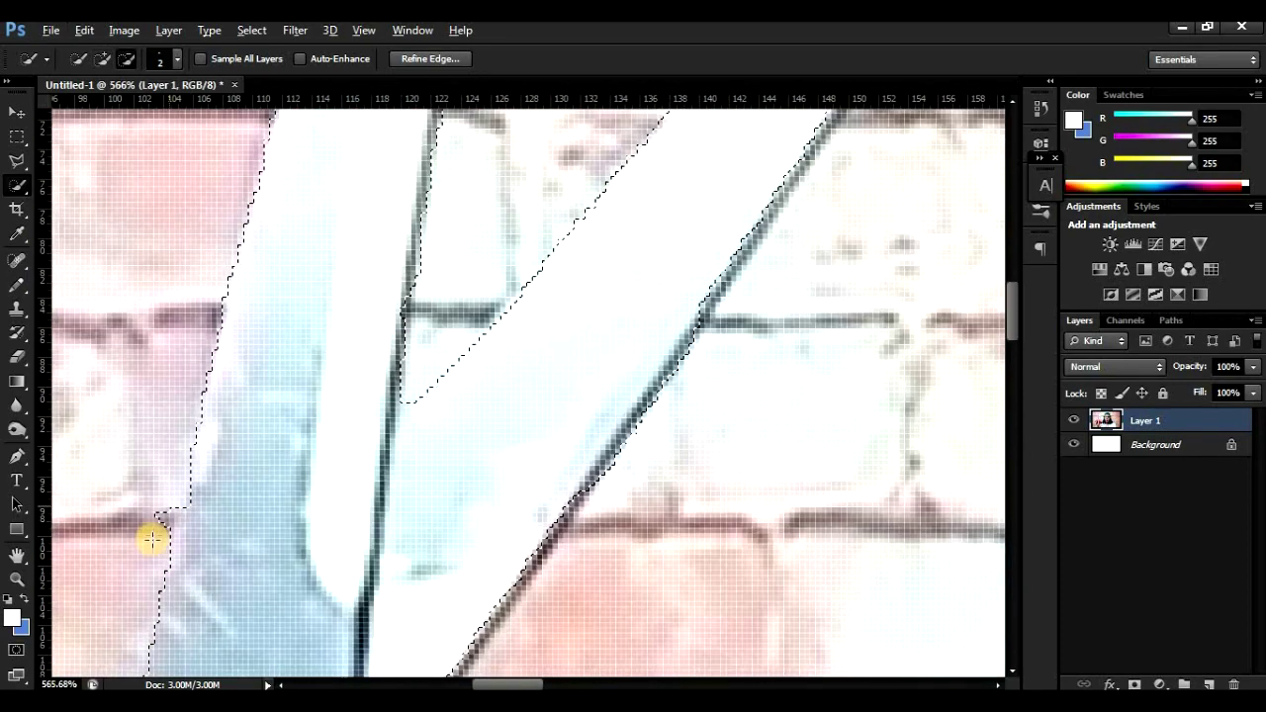
scroll(192, 475, "down", 4)
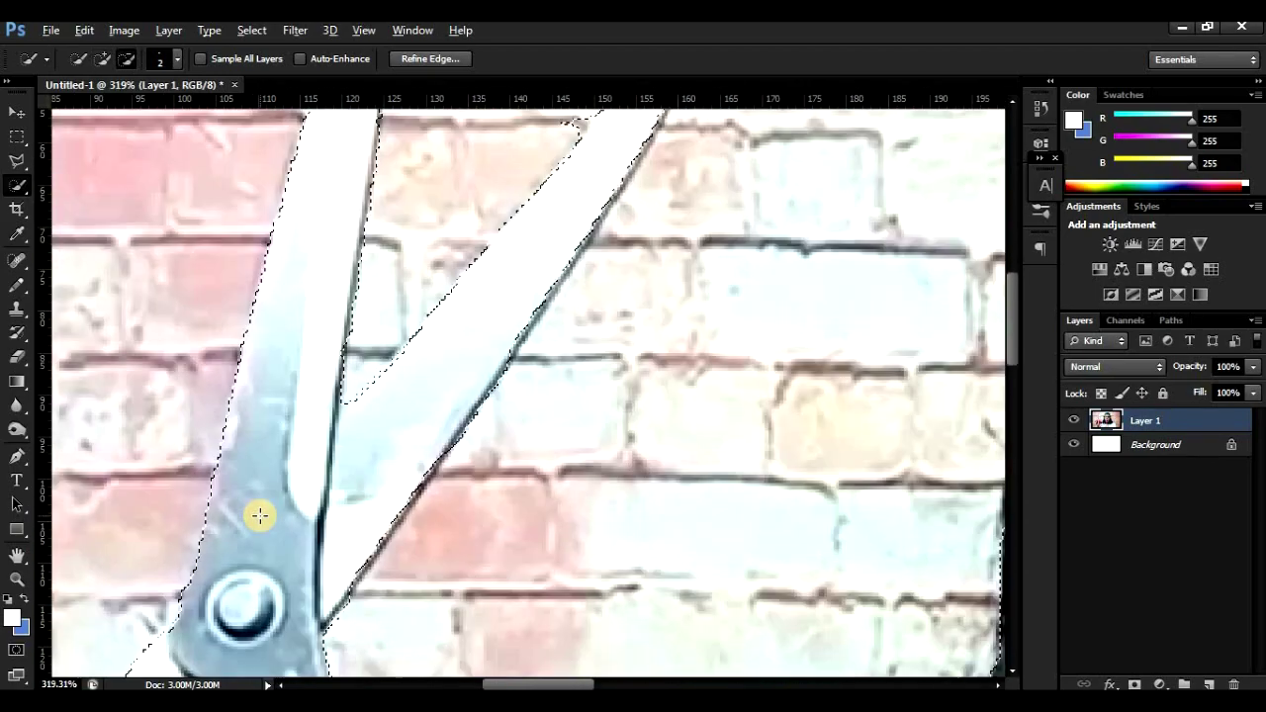
Step: Extend the selection along the edge near the tip of the slanted scissor blade
scroll(493, 241, "up", 3)
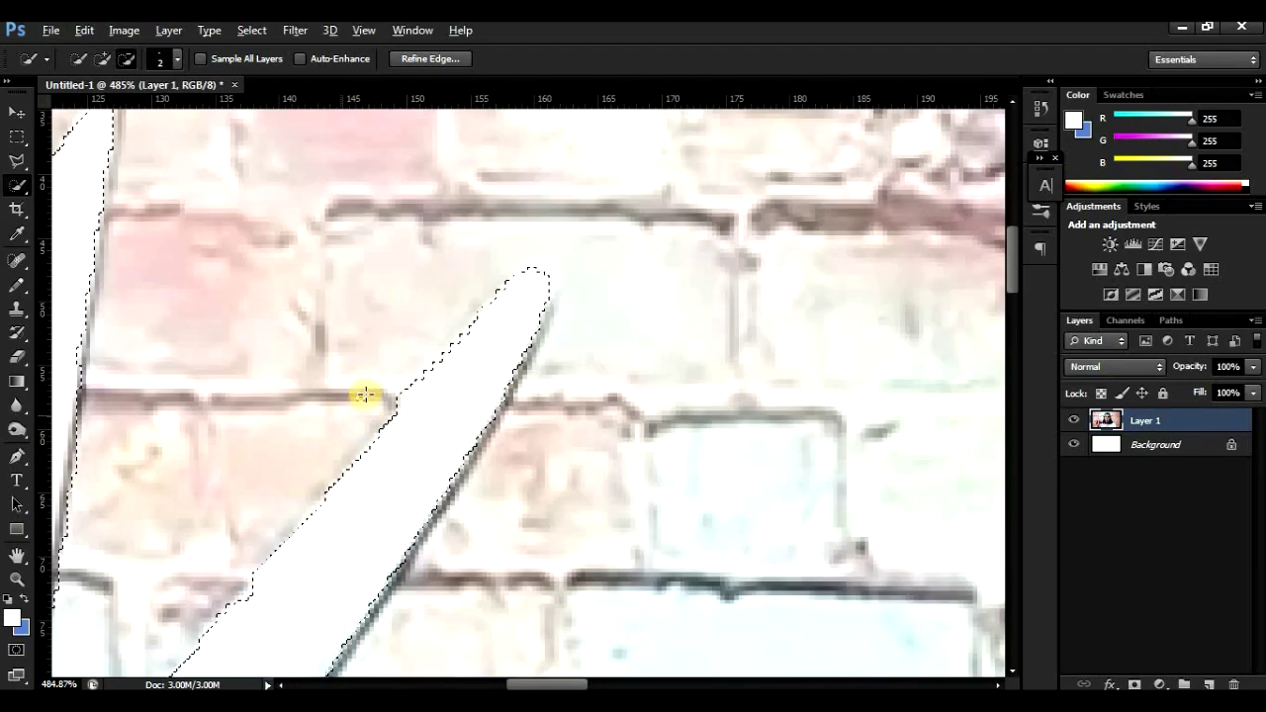
scroll(500, 333, "down", 3)
scroll(508, 331, "up", 2)
left_click_drag(518, 281, 528, 340)
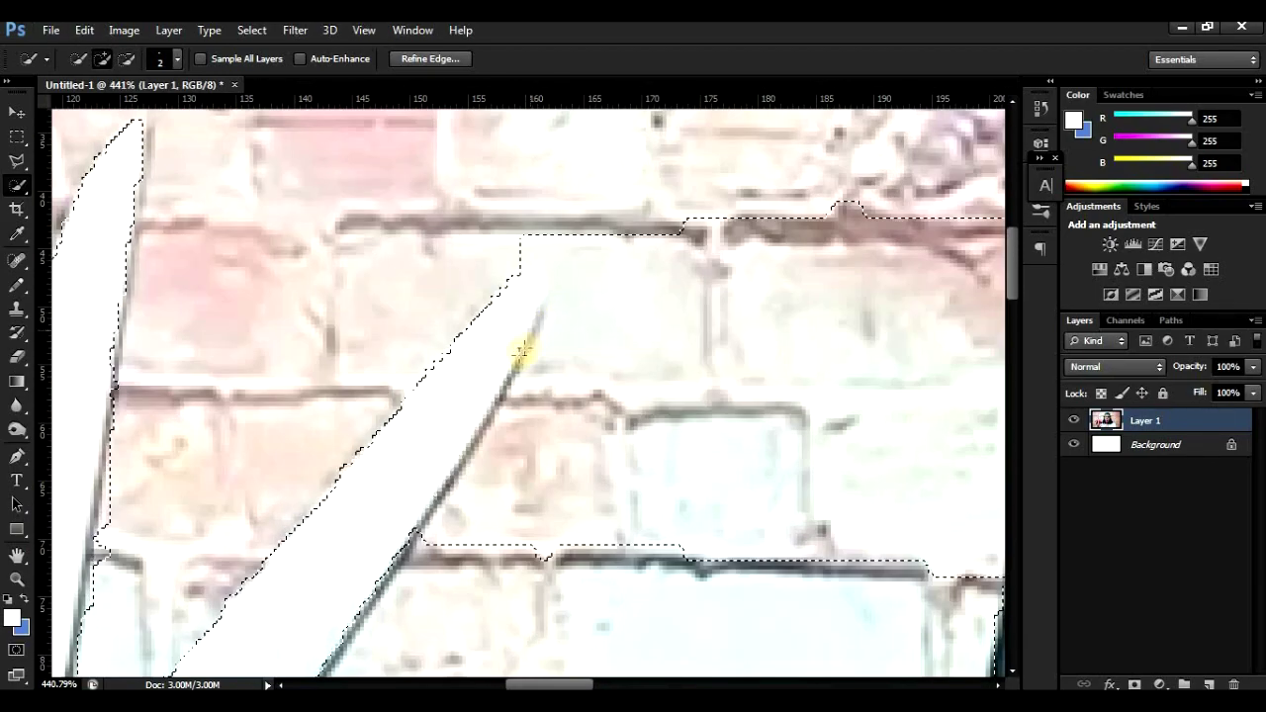
Step: Subtract the stray brick-wall area between the slanted blade's tip and the cap from the selection
mouse_move(583, 242)
left_mouse_down()
mouse_move(608, 316)
mouse_move(525, 253)
mouse_move(821, 224)
mouse_move(964, 231)
left_mouse_up()
scroll(767, 311, "down", 15)
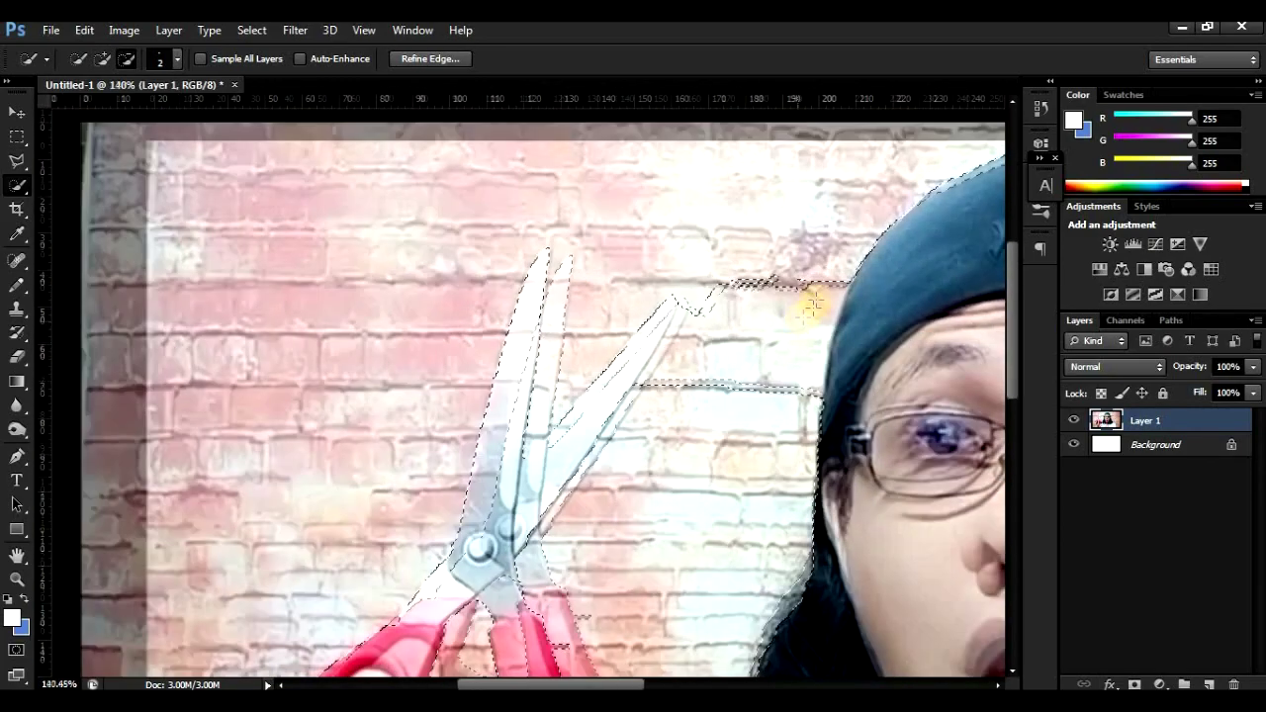
left_click_drag(805, 306, 754, 358)
scroll(706, 325, "up", 5)
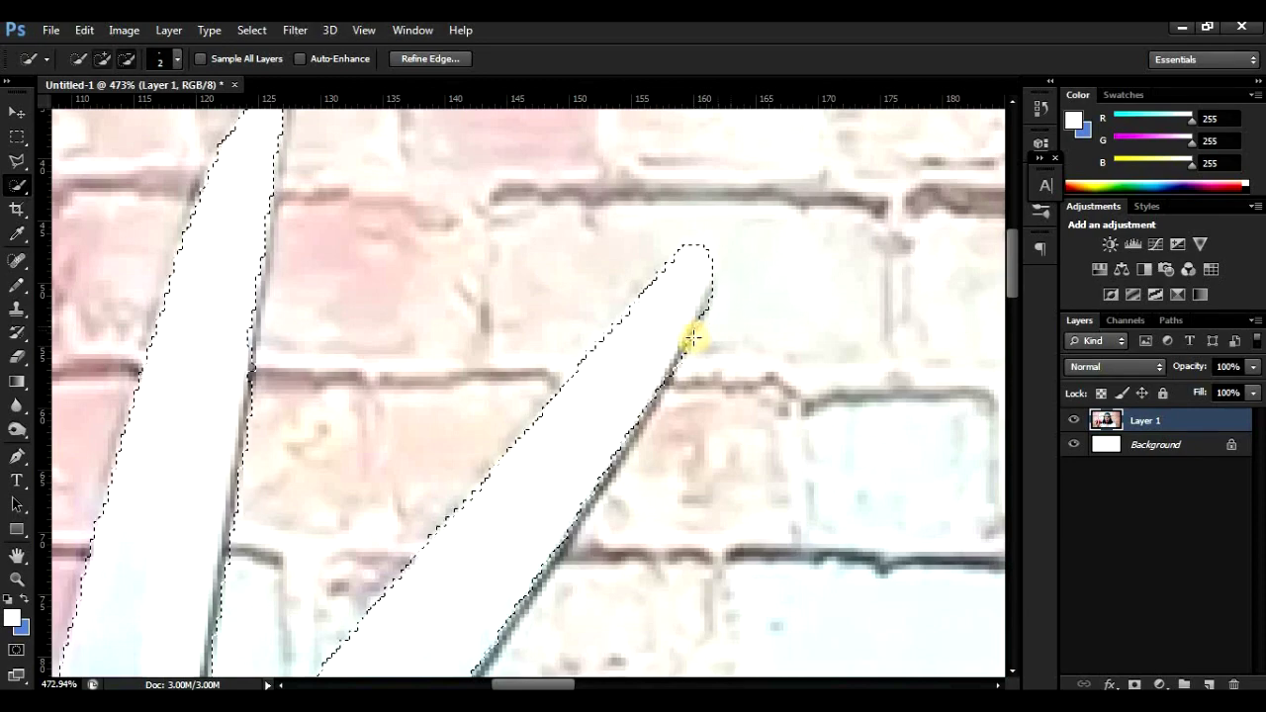
Step: Add the slanted blade's dark lower edge to the selection and subtract the surplus brick beside it
scroll(660, 346, "down", 1)
mouse_move(660, 346)
left_mouse_down()
mouse_move(636, 347)
mouse_move(591, 425)
left_mouse_up()
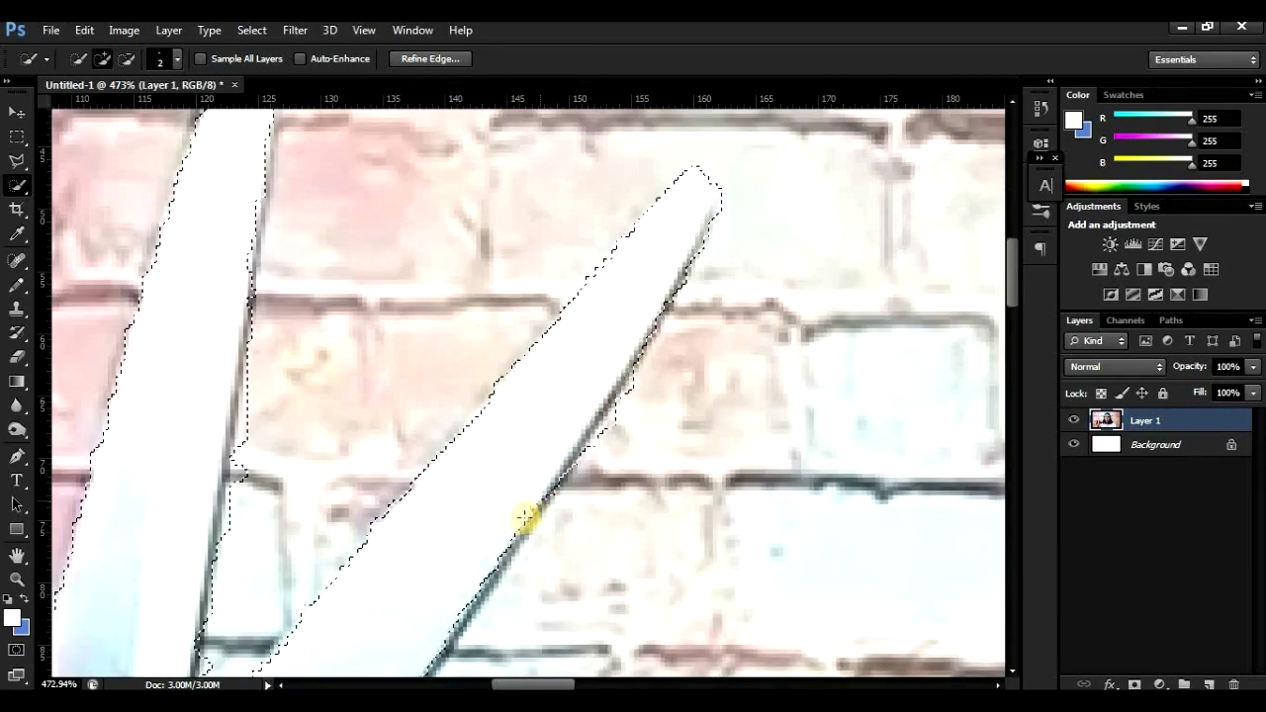
scroll(627, 404, "down", 2)
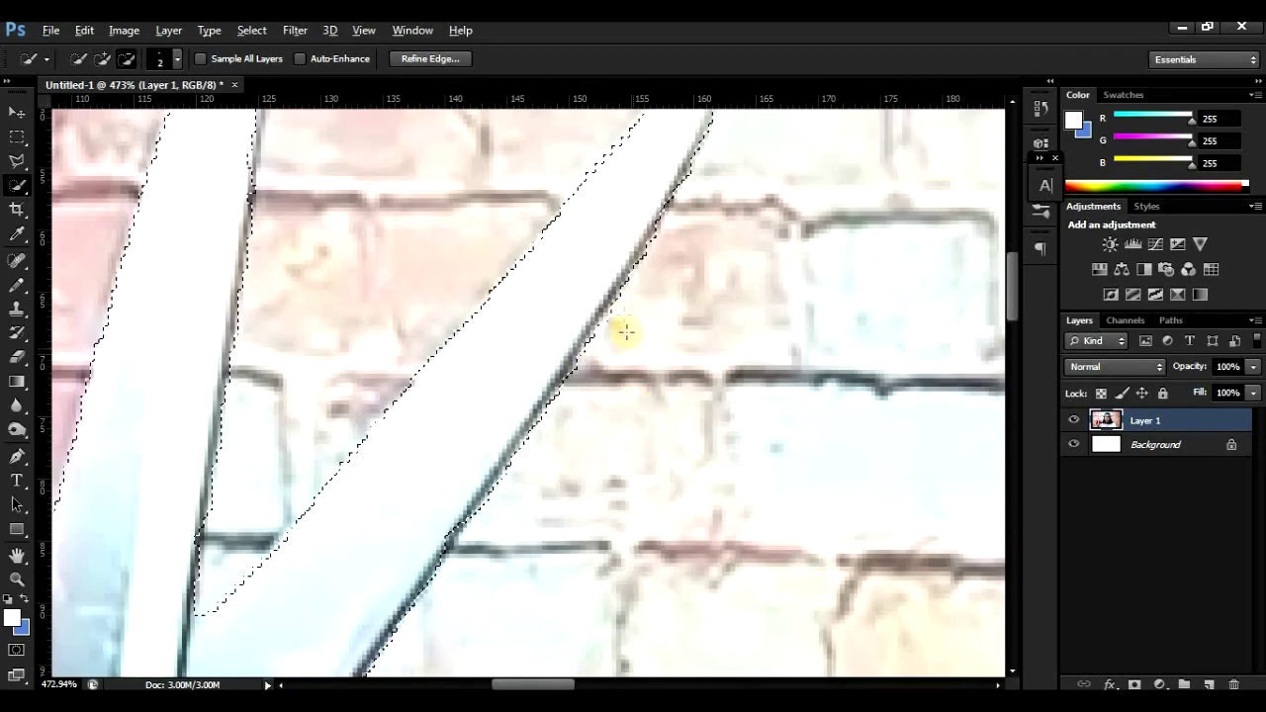
scroll(626, 326, "up", 5)
left_click_drag(610, 312, 554, 407)
scroll(672, 322, "down", 10)
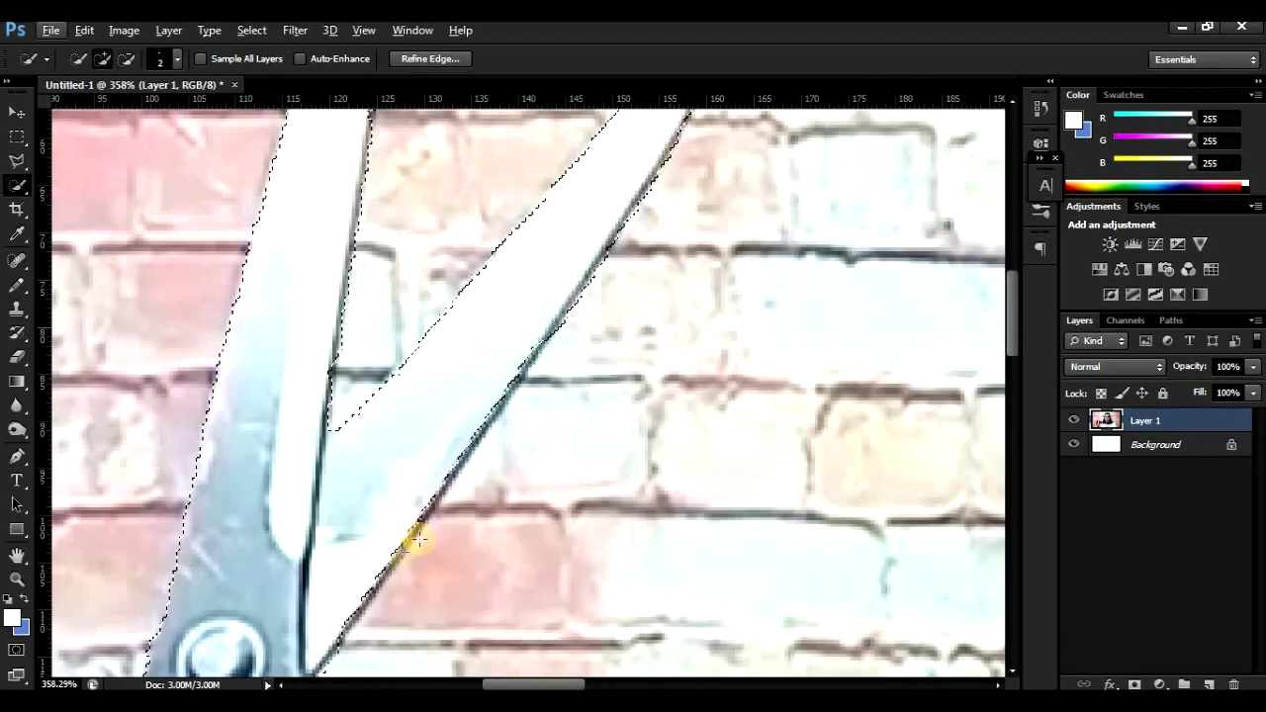
Step: Refine the selection along the lower part of the slanted blade down to where it meets the pivot plate
scroll(419, 539, "up", 3)
scroll(537, 390, "up", 5)
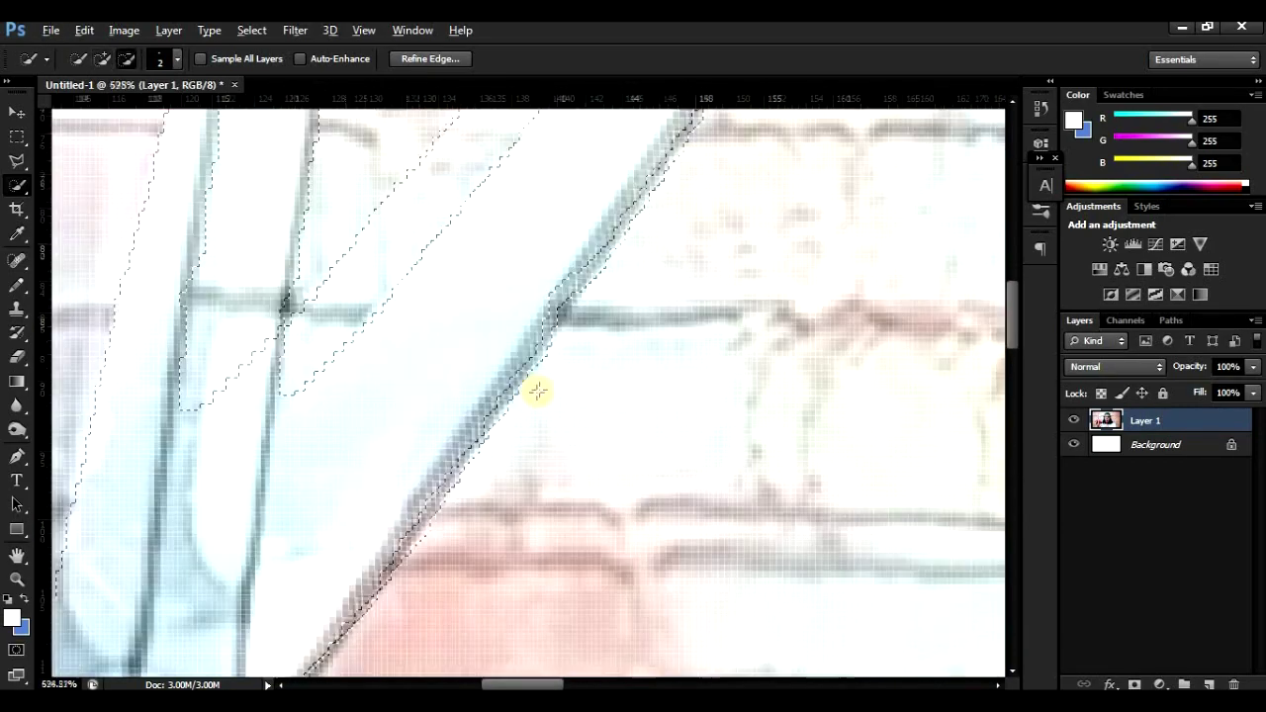
left_click_drag(537, 389, 441, 486)
scroll(598, 364, "down", 8)
scroll(440, 639, "left", 2)
scroll(440, 641, "up", 4)
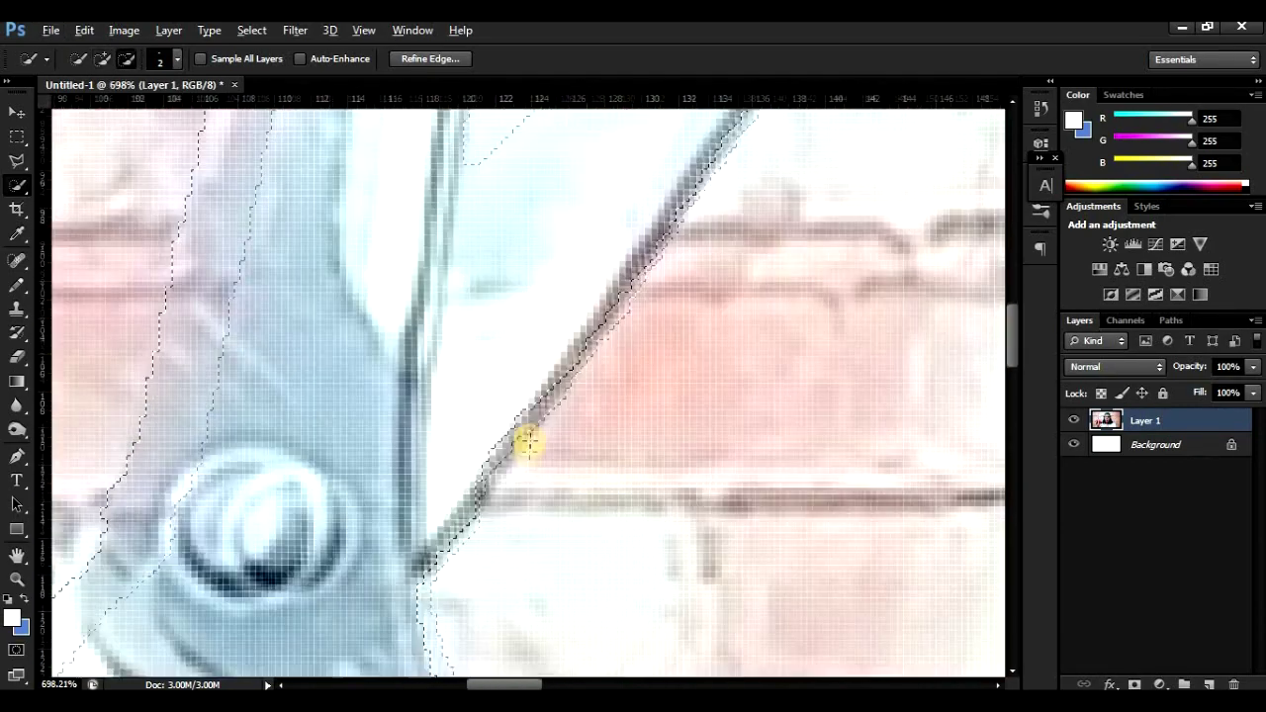
scroll(448, 503, "down", 3)
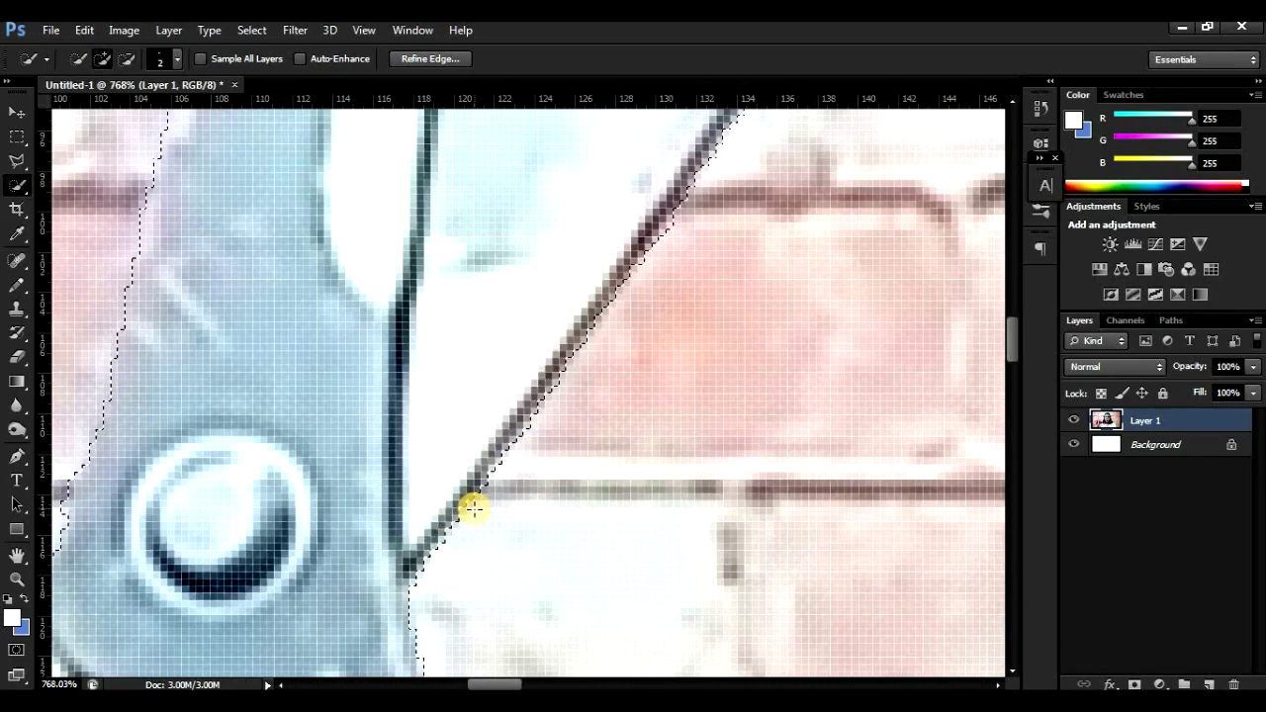
scroll(446, 452, "up", 2)
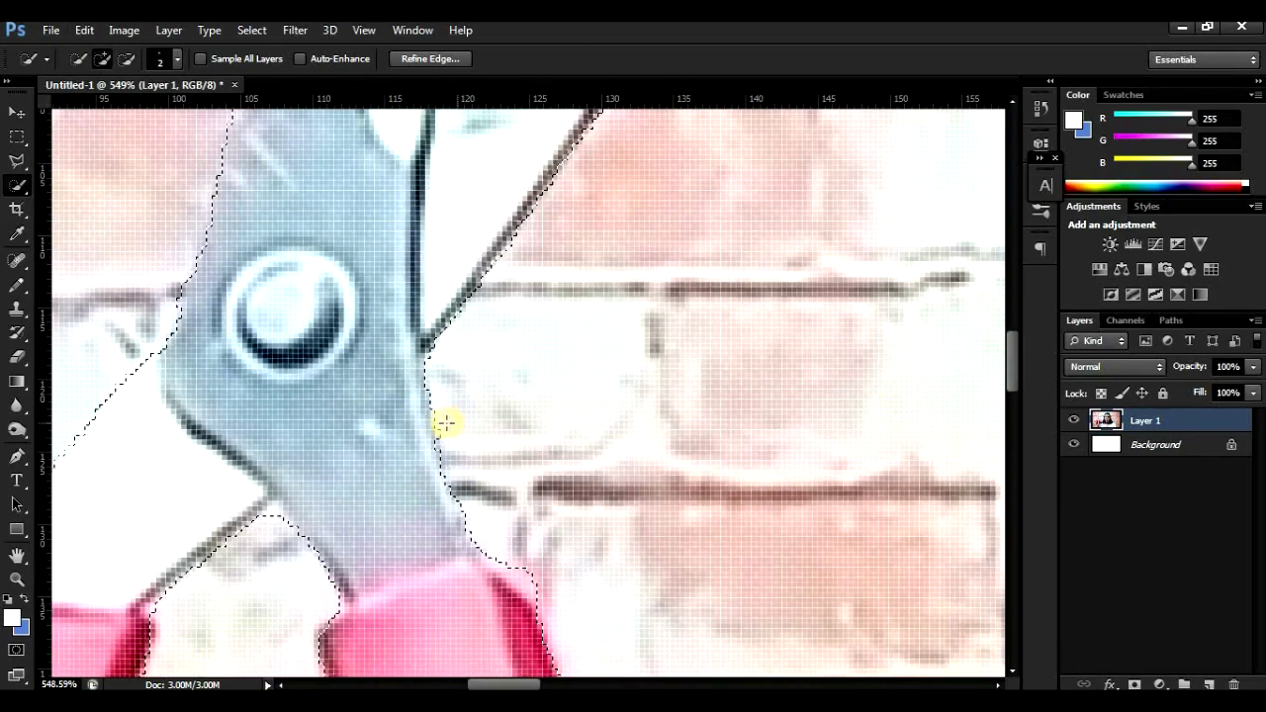
scroll(498, 418, "down", 3)
scroll(401, 487, "down", 5)
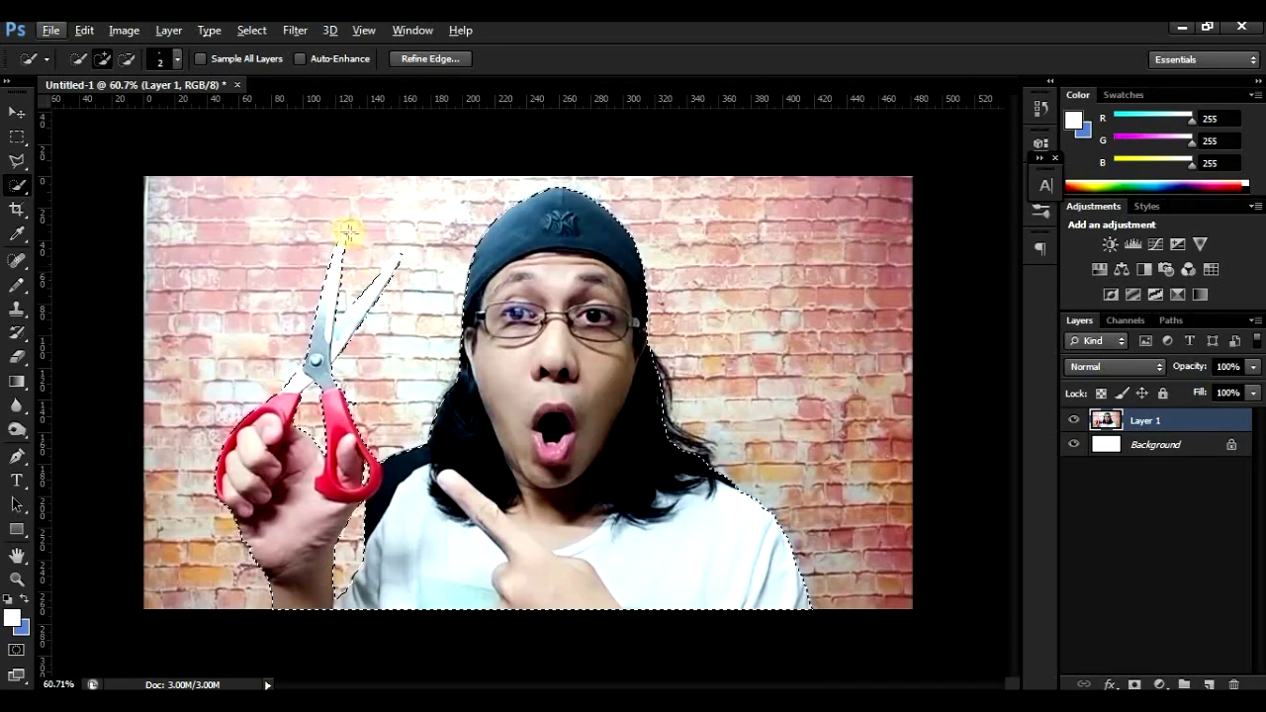
Step: Open Refine Edge for the selection and enable Decontaminate Colors at 80%, with output to New Layer with Layer Mask
scroll(207, 510, "up", 2)
scroll(173, 519, "up", 4)
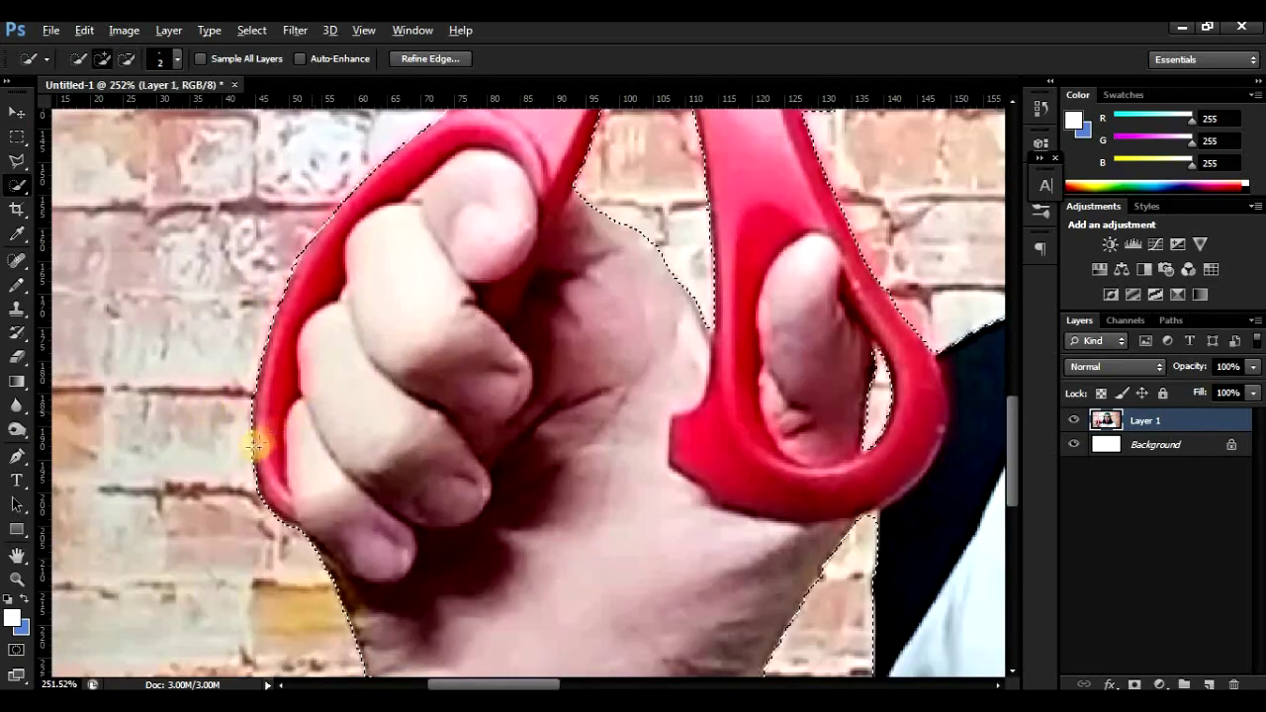
scroll(361, 452, "down", 5)
scroll(366, 451, "up", 1)
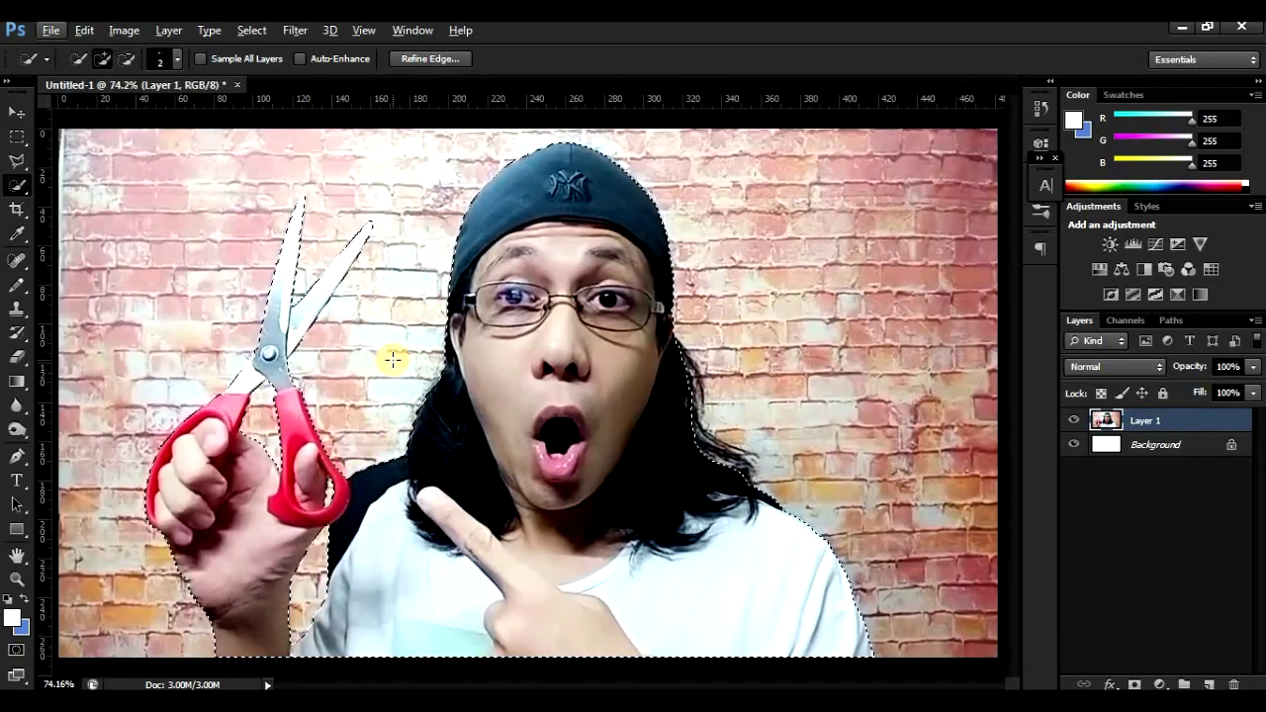
left_click(427, 60)
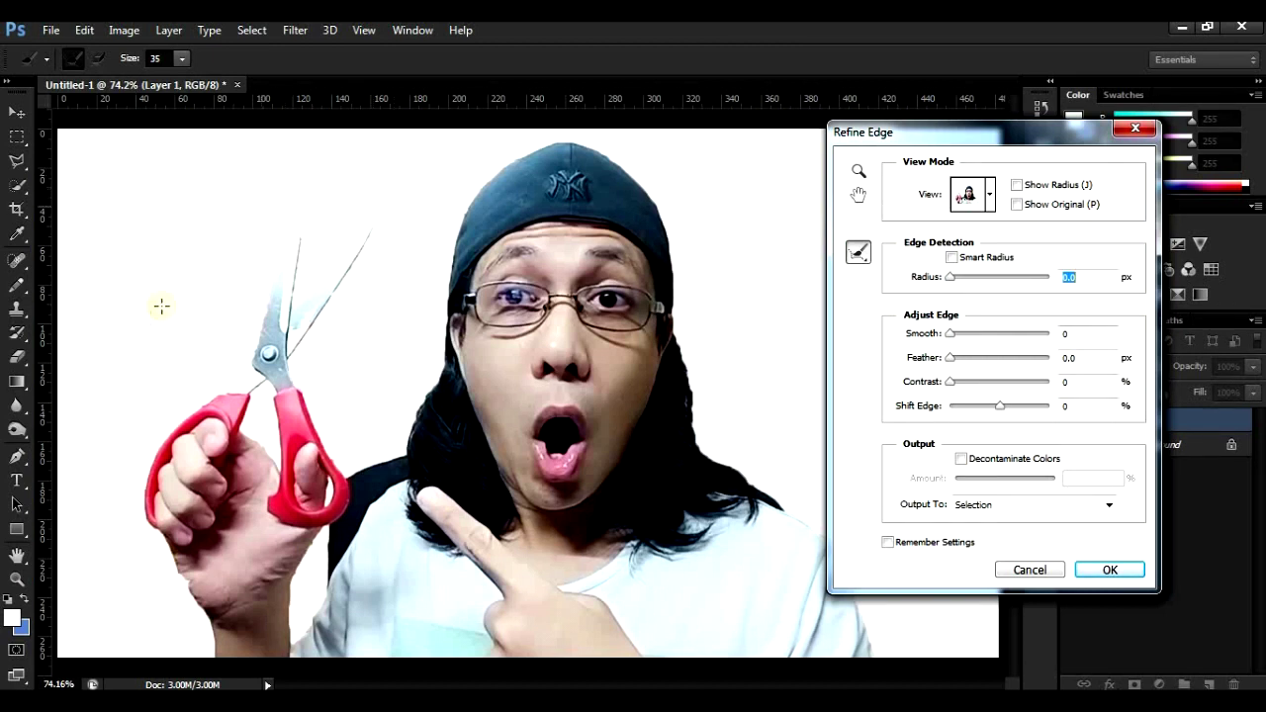
left_click(961, 460)
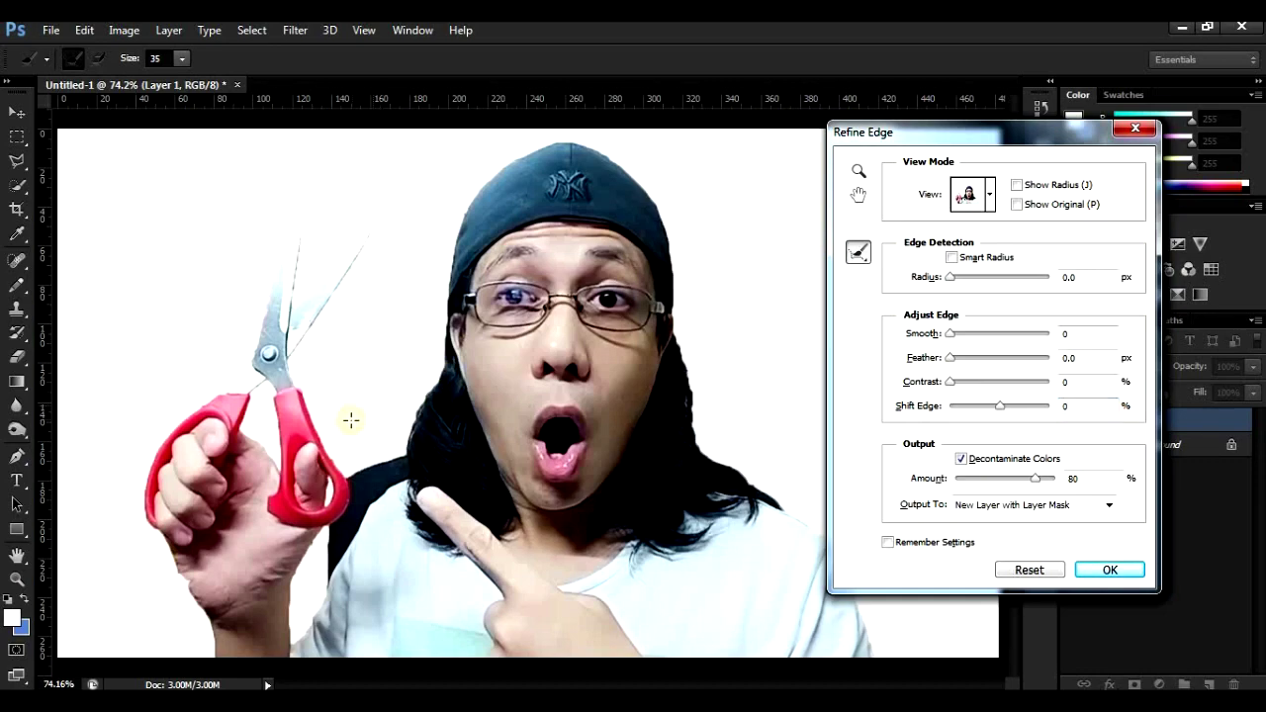
Step: Enable Smart Radius and set Radius to 1 px, Smooth to 27, Feather to 1 px, Contrast to 40% and Shift Edge to 2%
scroll(351, 421, "up", 11)
mouse_move(502, 524)
left_mouse_down()
mouse_move(348, 581)
mouse_move(289, 512)
mouse_move(253, 435)
left_mouse_up()
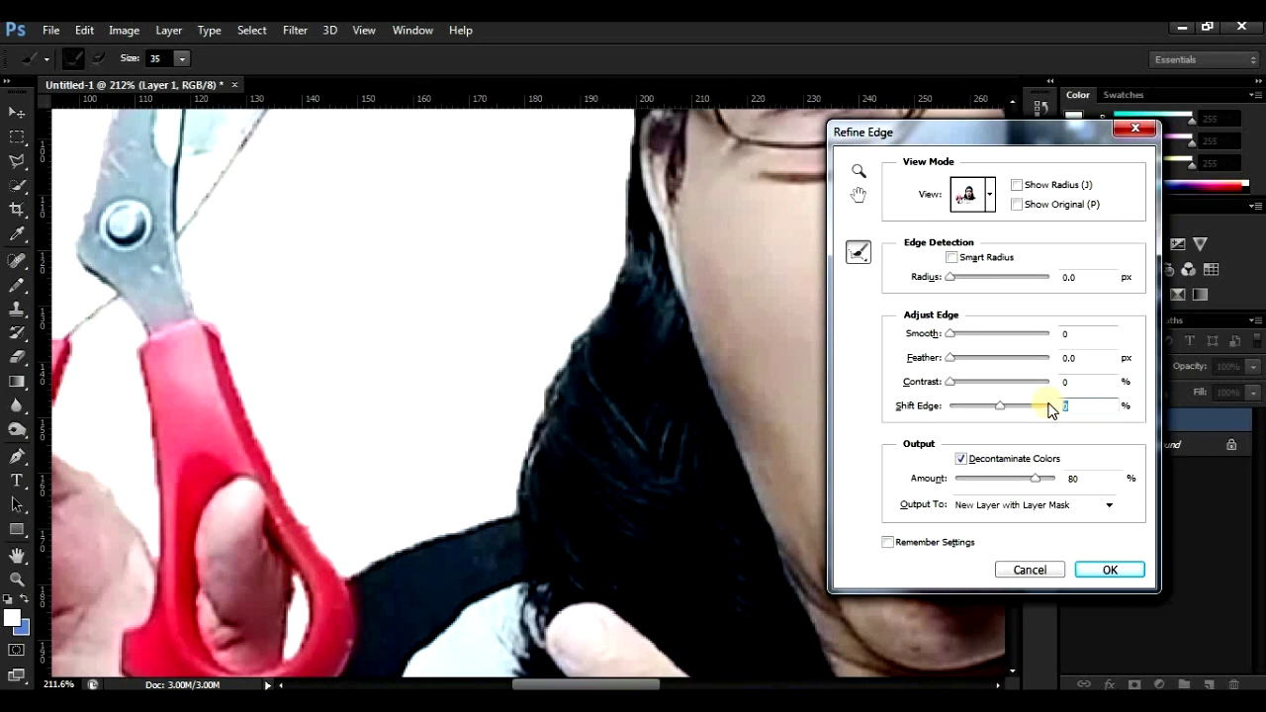
type("2")
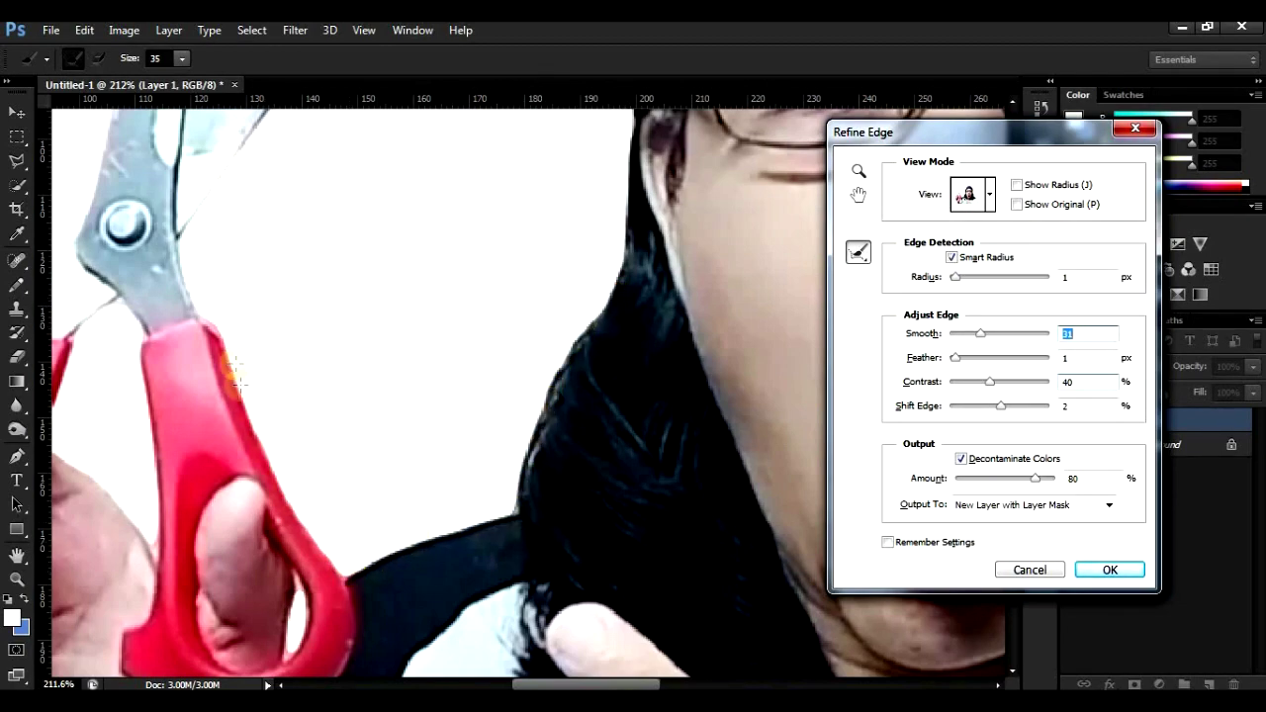
scroll(407, 404, "down", 7)
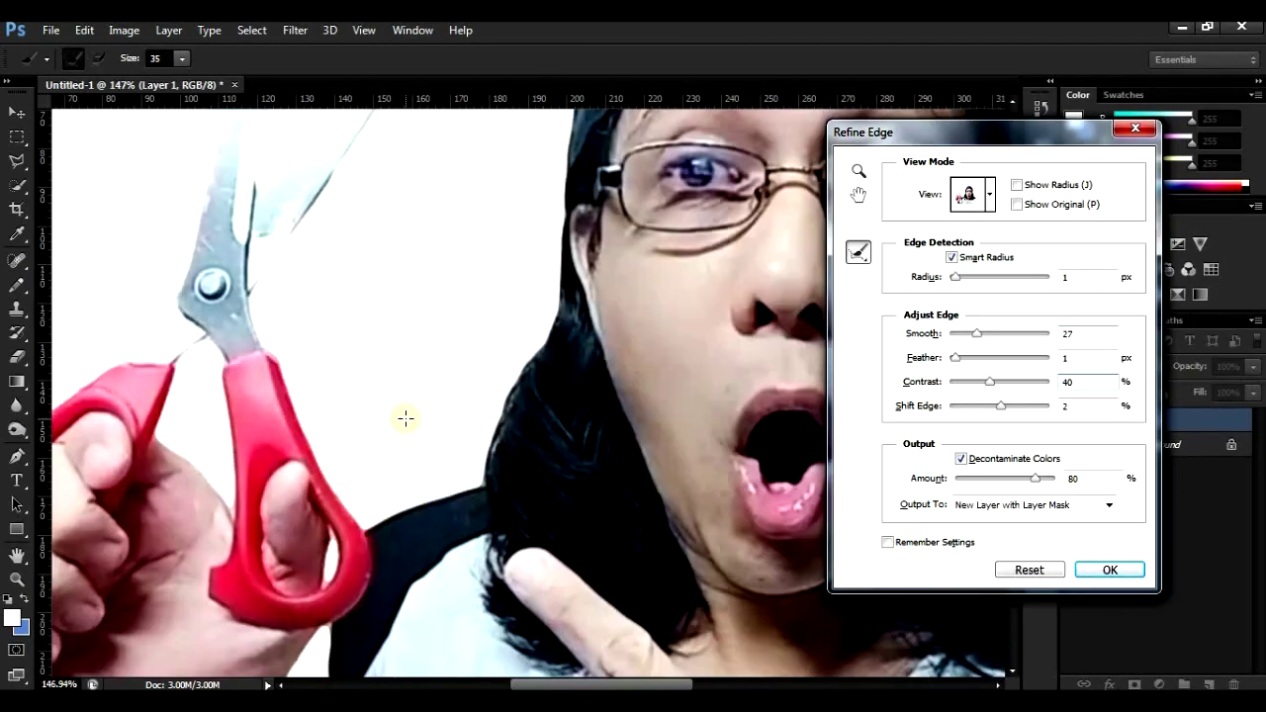
Step: Apply the edge refinement to a new masked layer and hide the Background layer
scroll(797, 433, "up", 2)
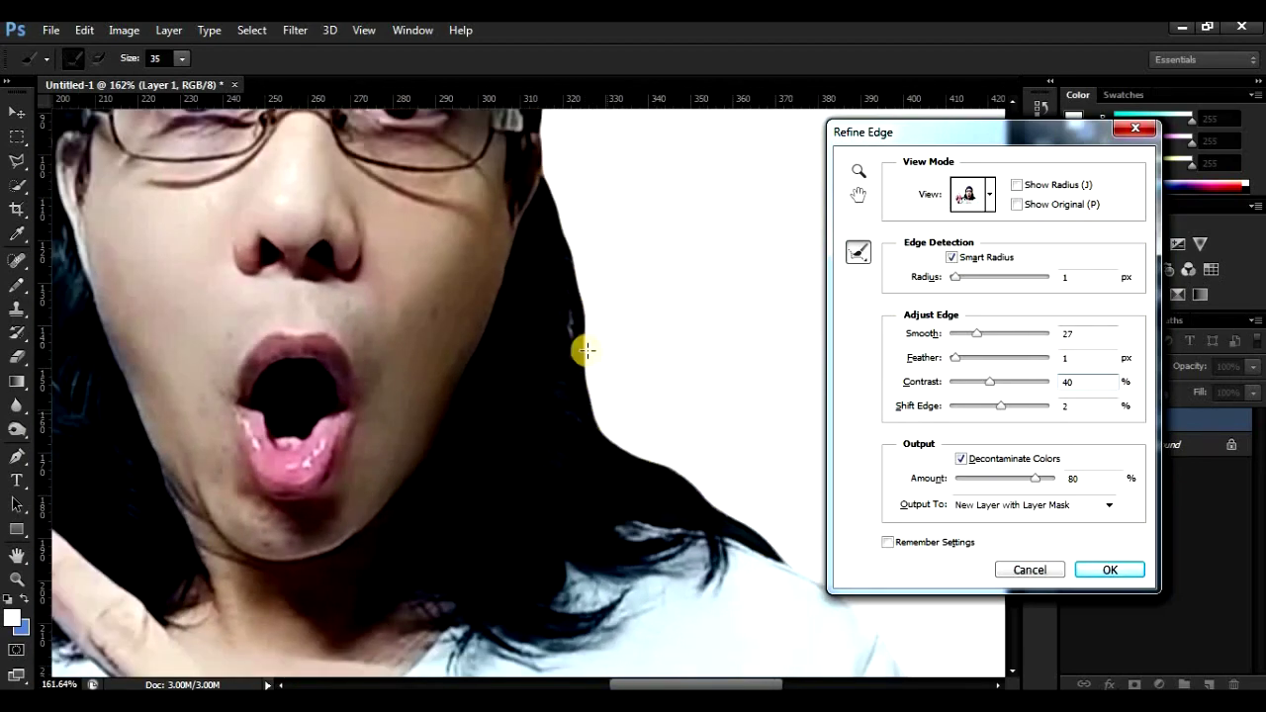
scroll(691, 312, "down", 9)
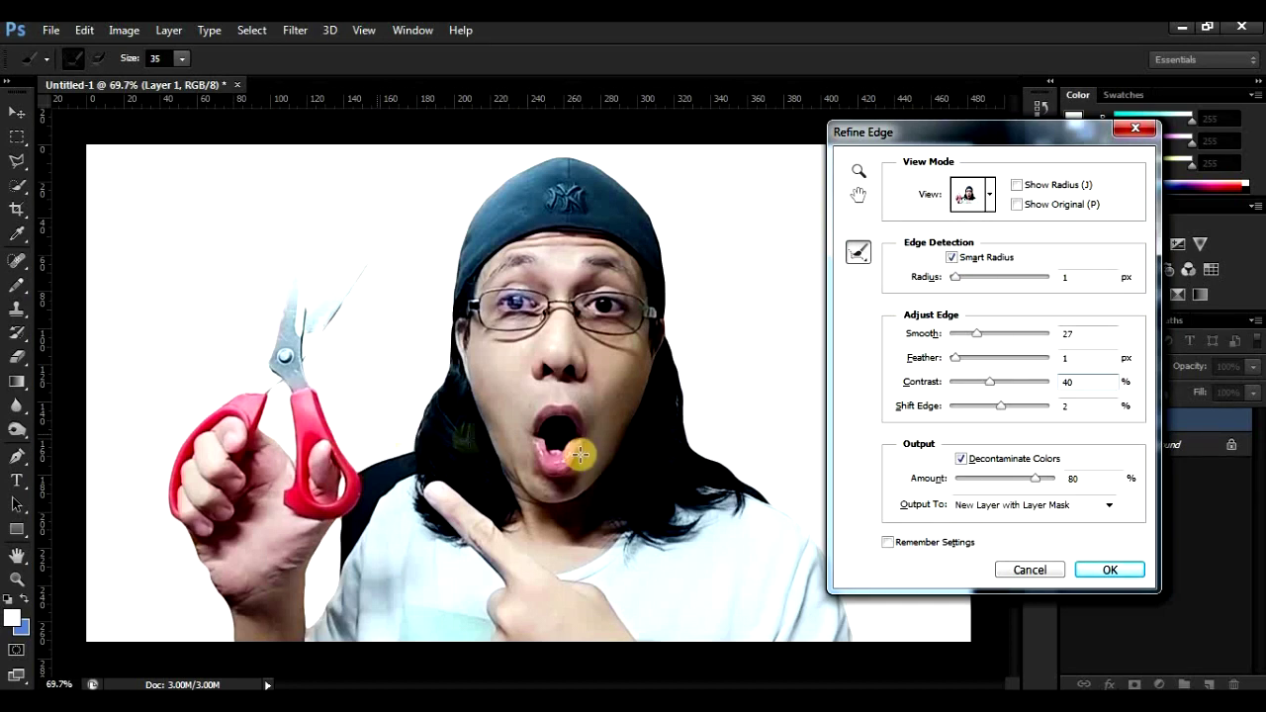
left_click(1105, 571)
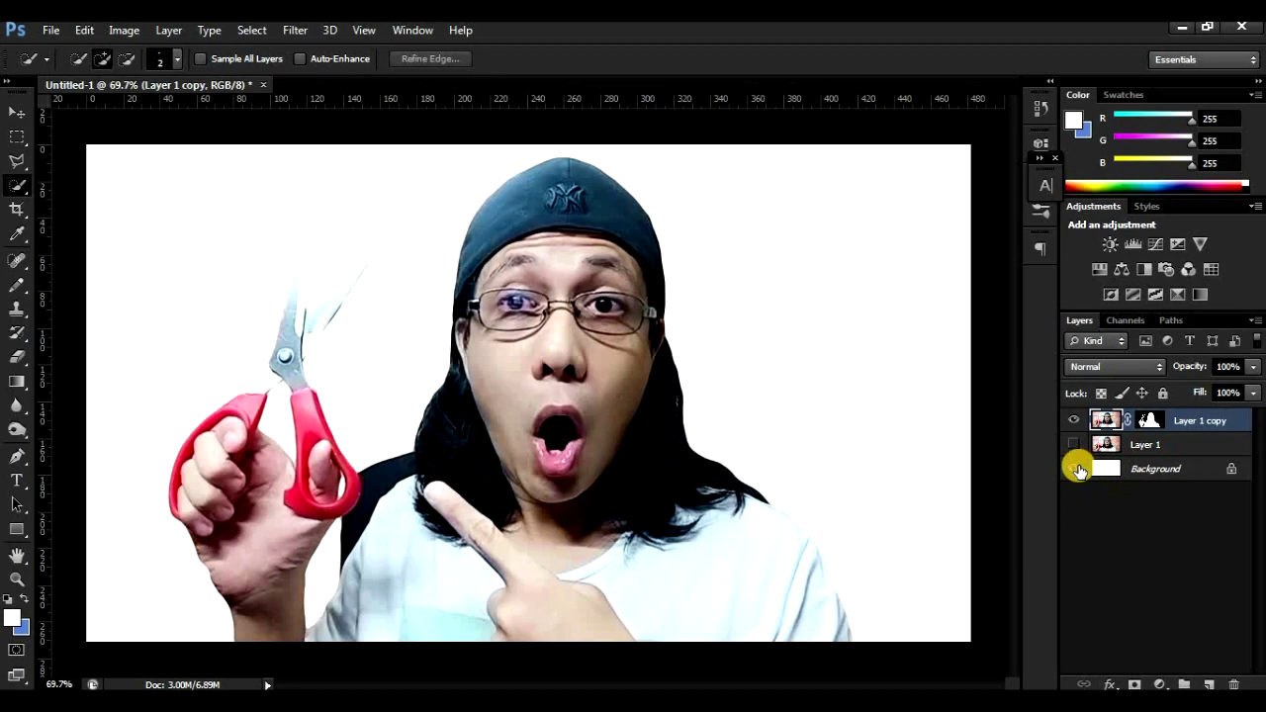
left_click(1074, 469)
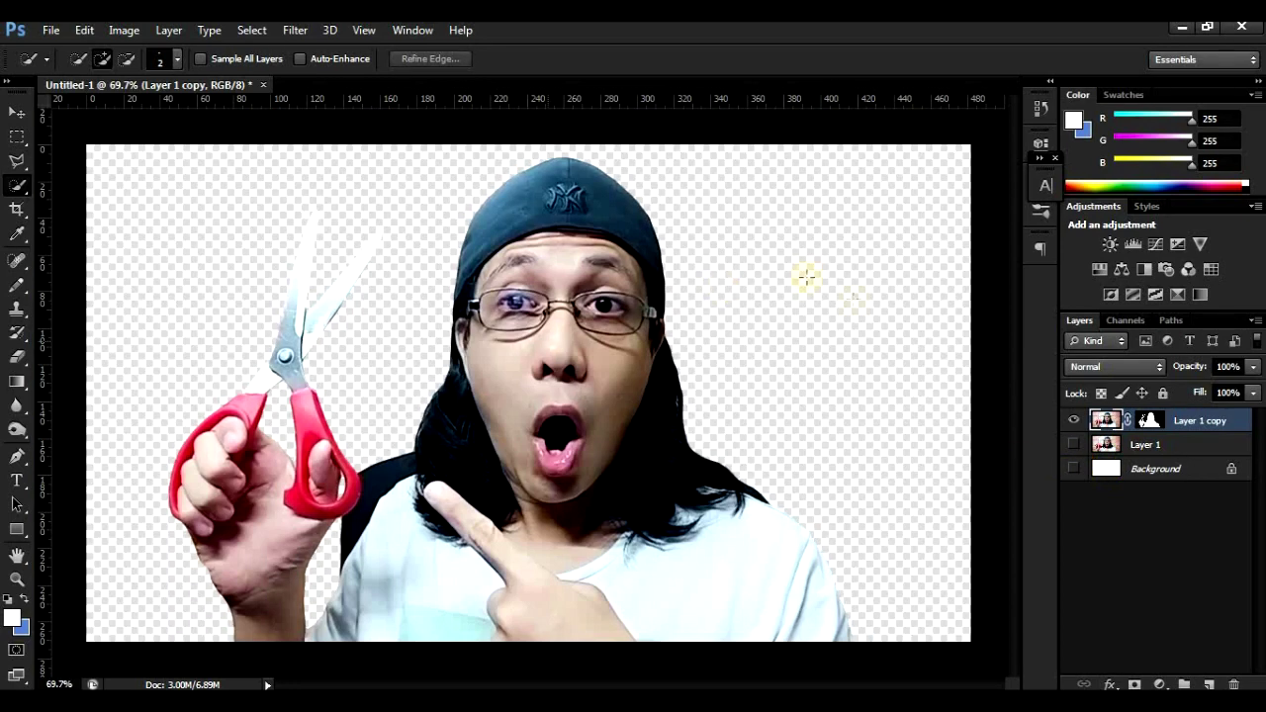
Step: Save the cutout as a PNG file named CROPPED OUT
key("e")
scroll(282, 414, "up", 1)
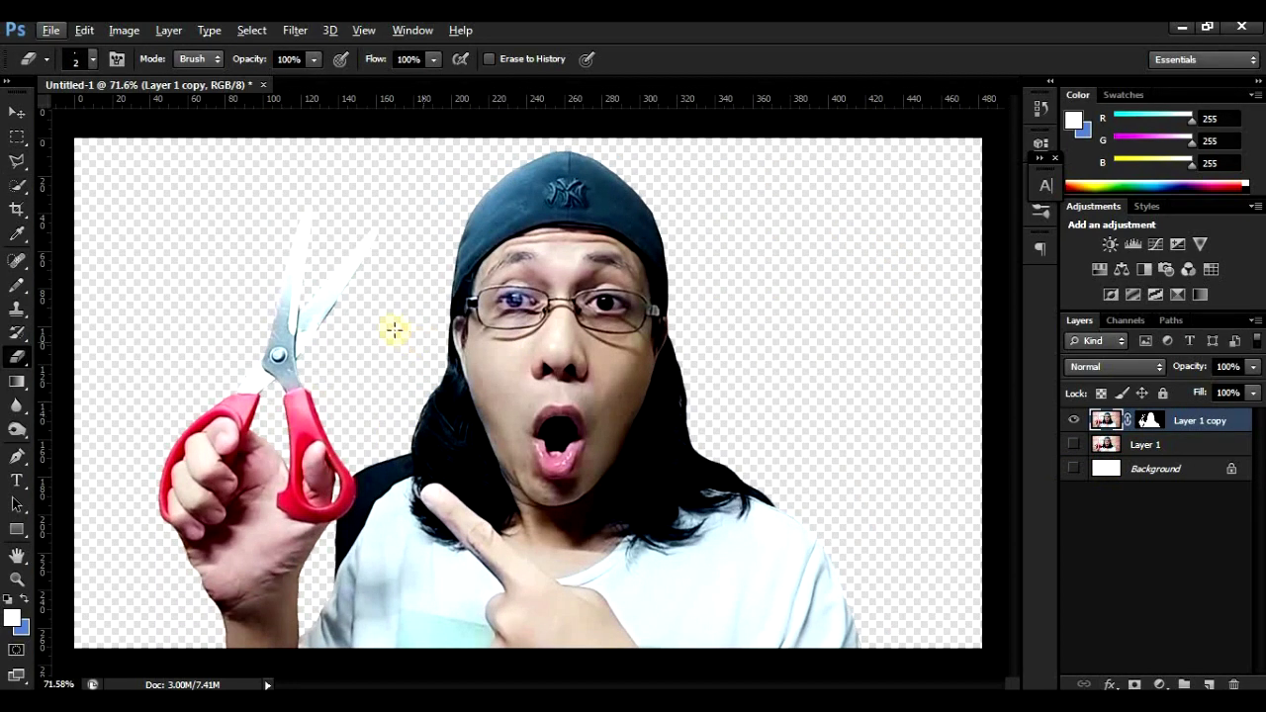
left_click(47, 31)
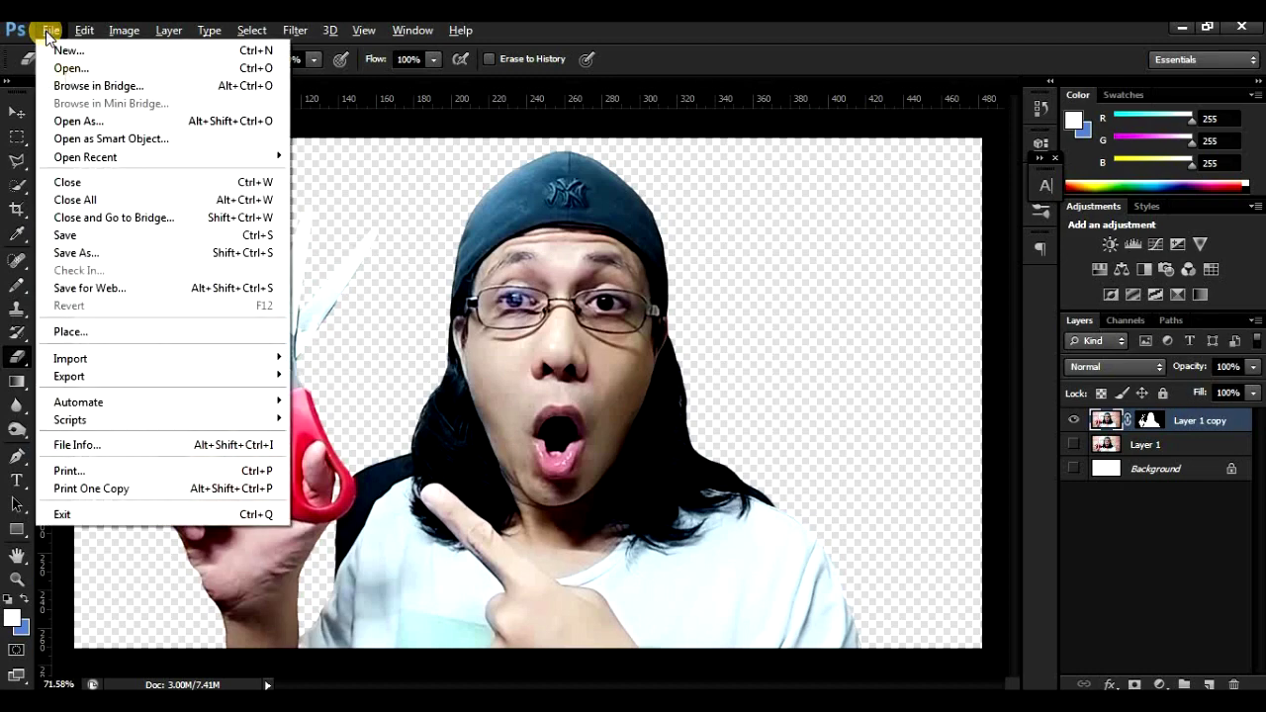
left_click(93, 252)
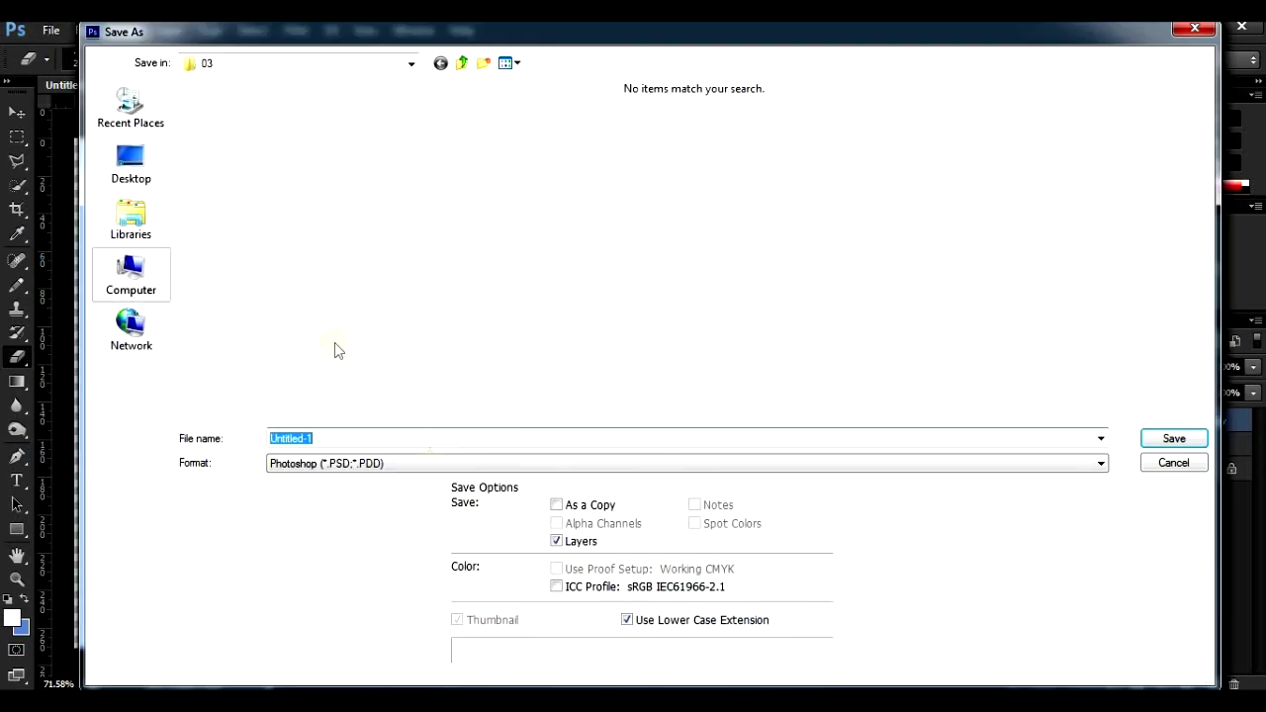
left_click(388, 466)
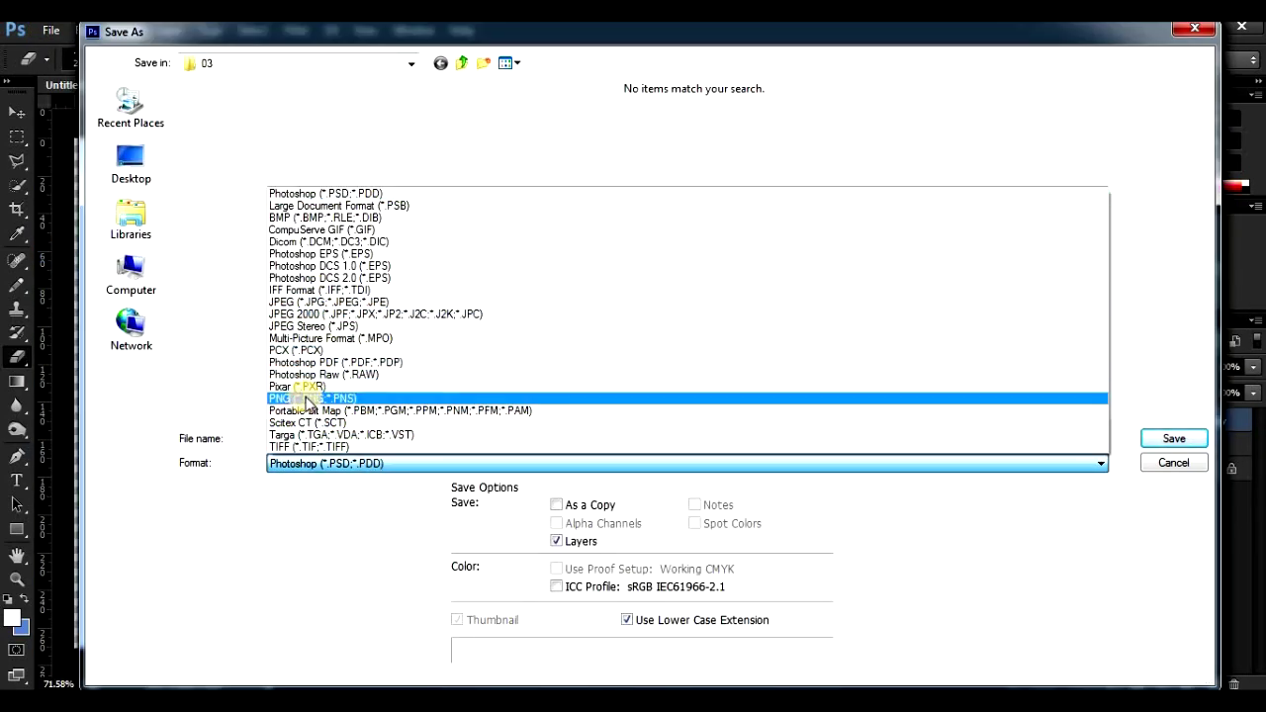
left_click(307, 399)
left_click(346, 438)
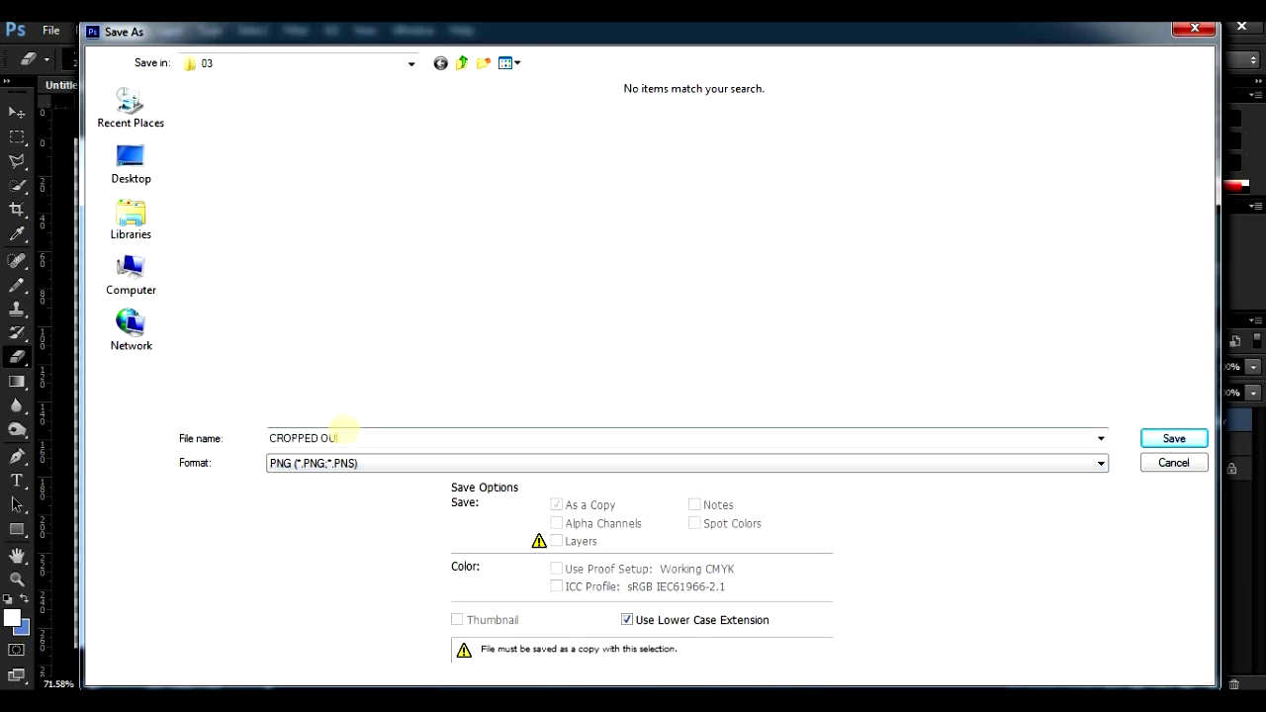
type("CROPPED OUT")
left_click(1172, 442)
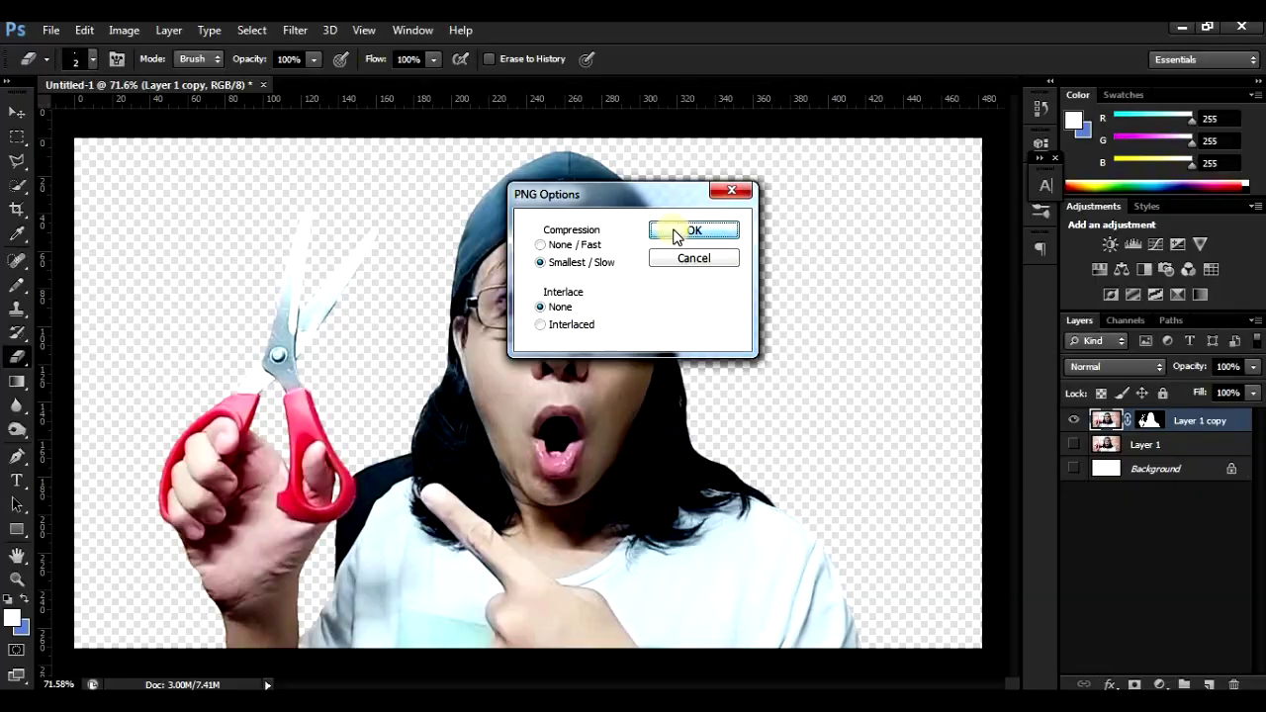
left_click(672, 226)
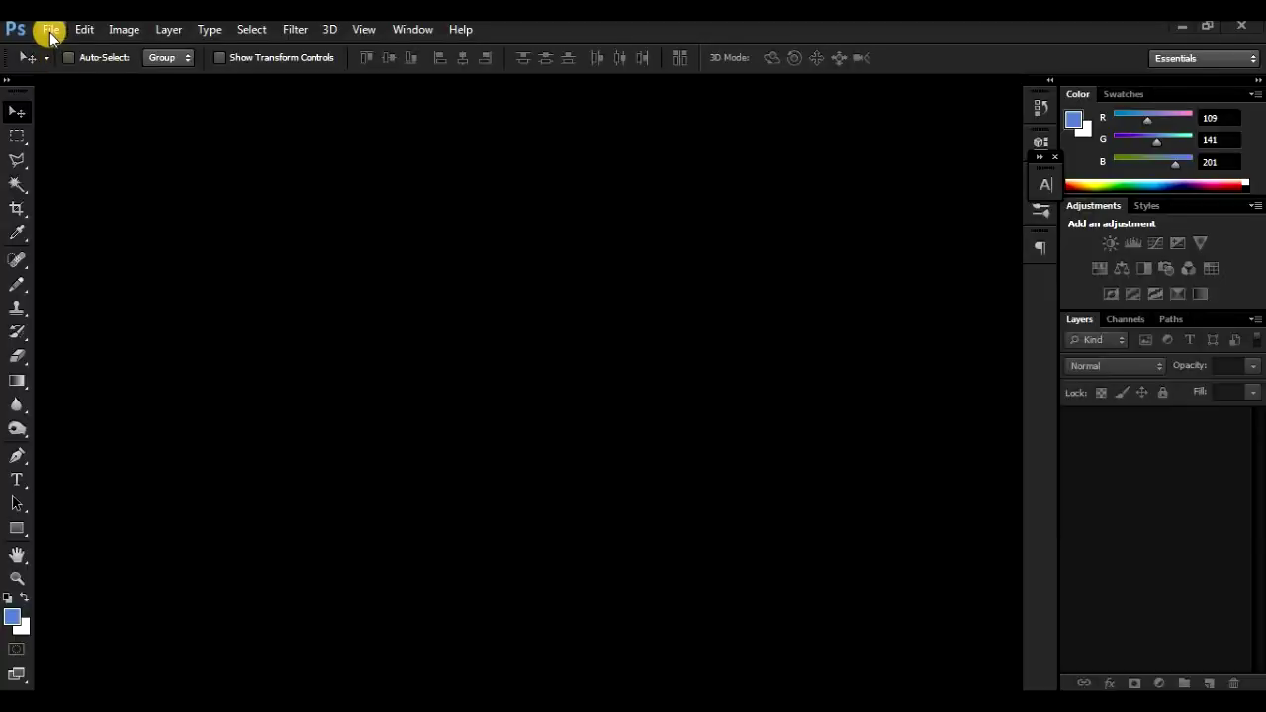
Step: Open the thumbnail template file THUMBNAIL PATTERN TAGURSHIRT
left_click(49, 31)
left_click(63, 67)
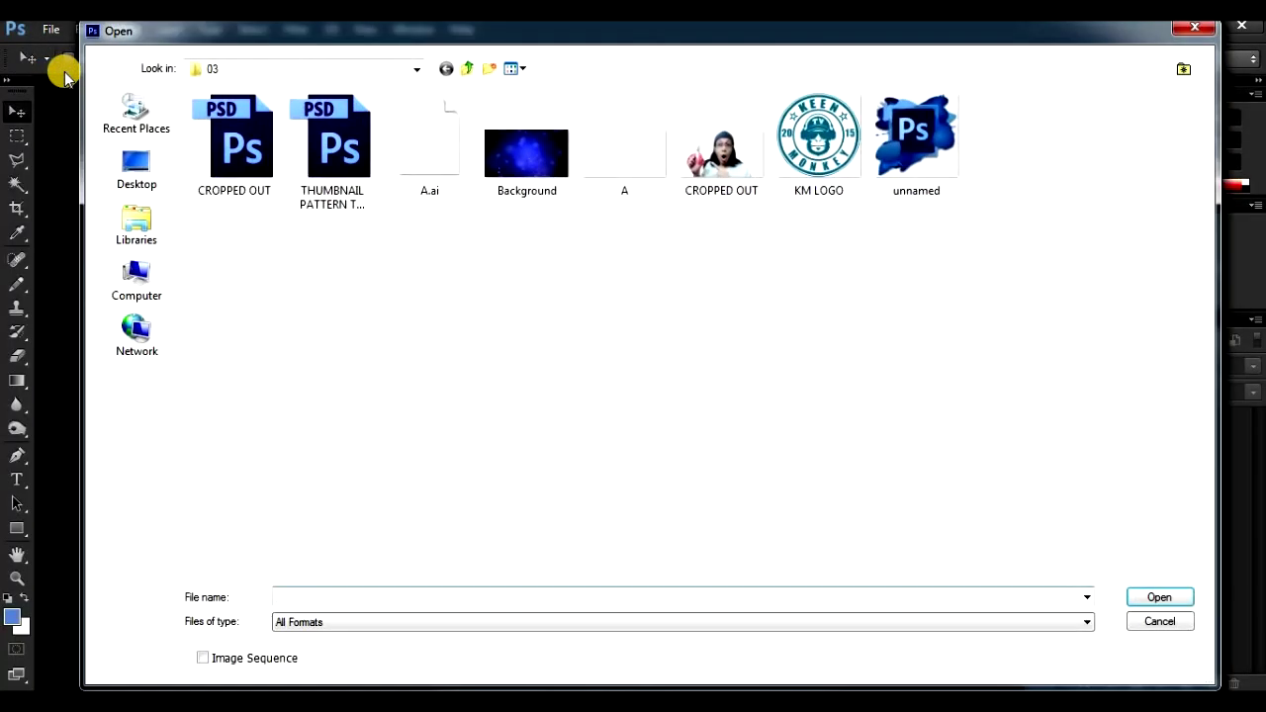
left_click(318, 209)
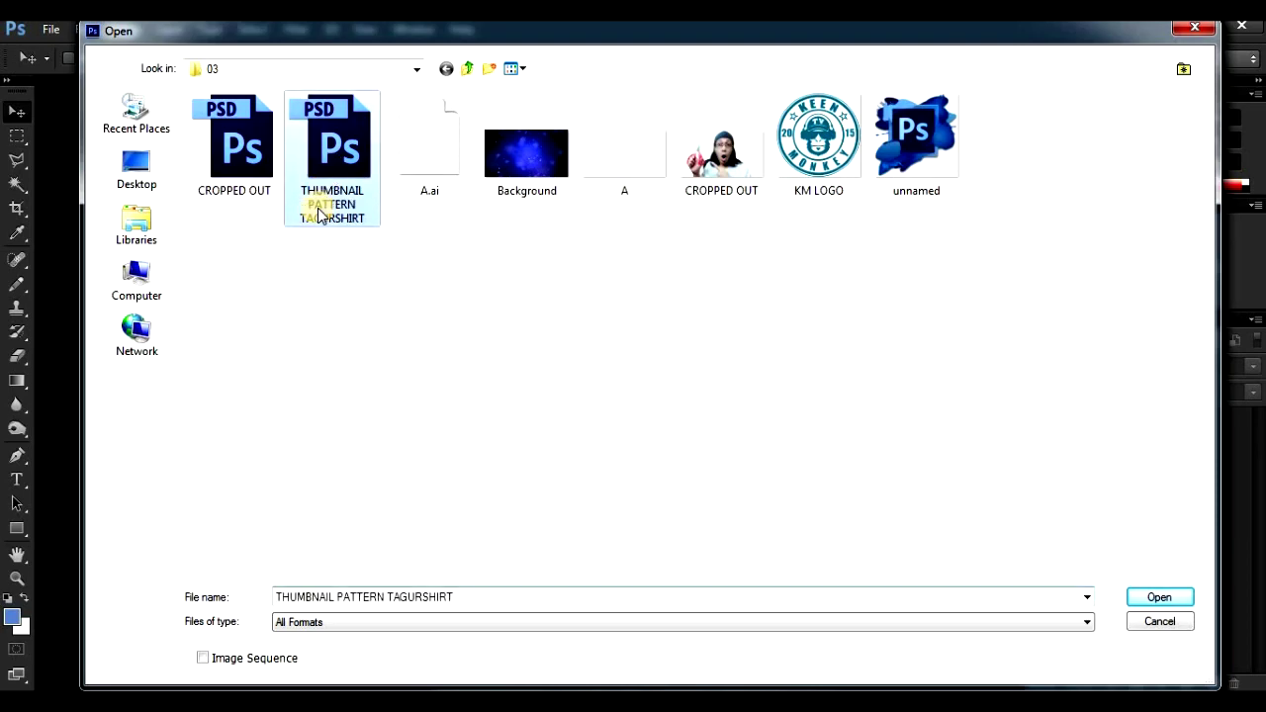
left_click(1157, 598)
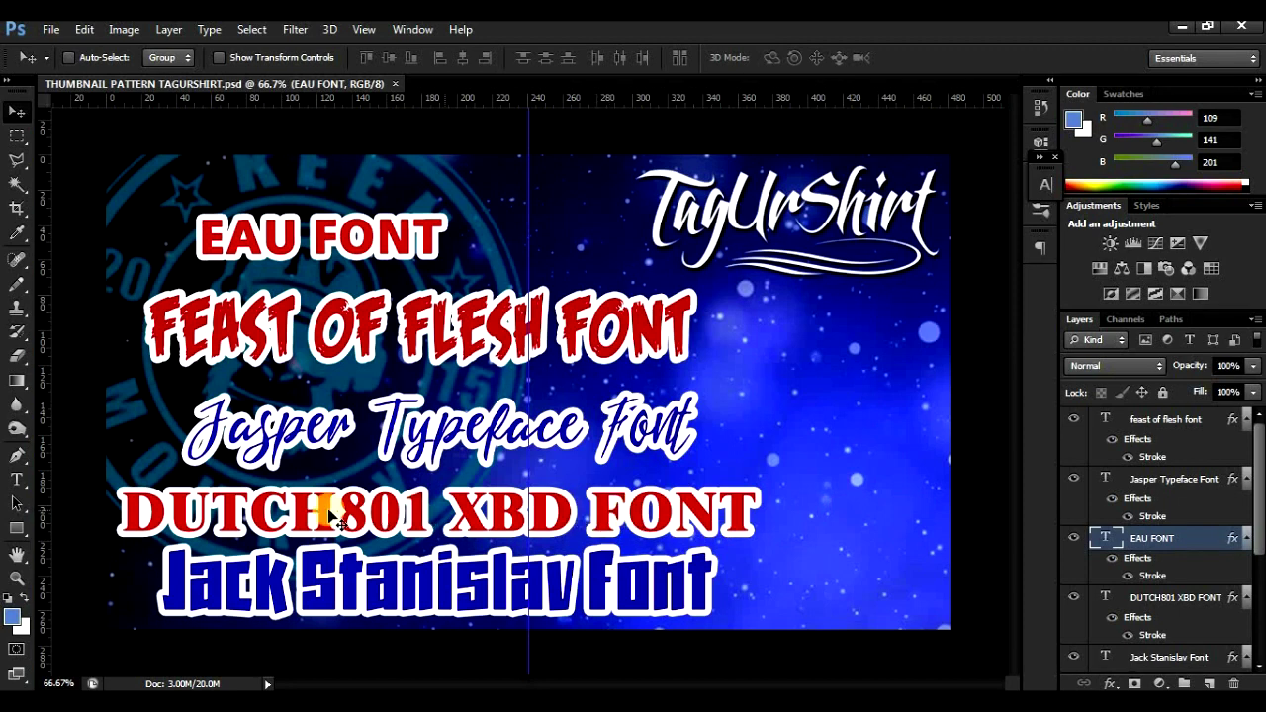
Step: Hide the DUTCH801 XBD FONT layer and move the Jack Stanislav Font text up slightly
left_click(1072, 597)
left_click(1152, 603)
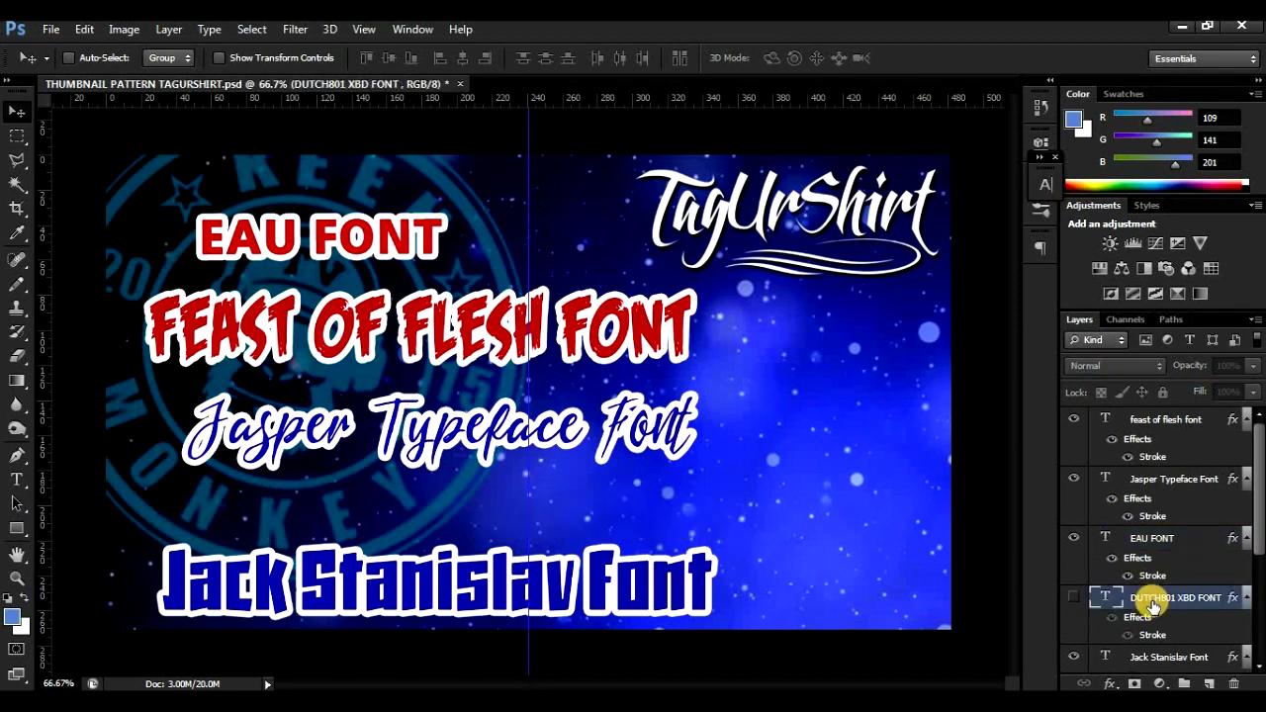
right_click(596, 576)
left_click(645, 588)
left_click_drag(646, 590, 647, 550)
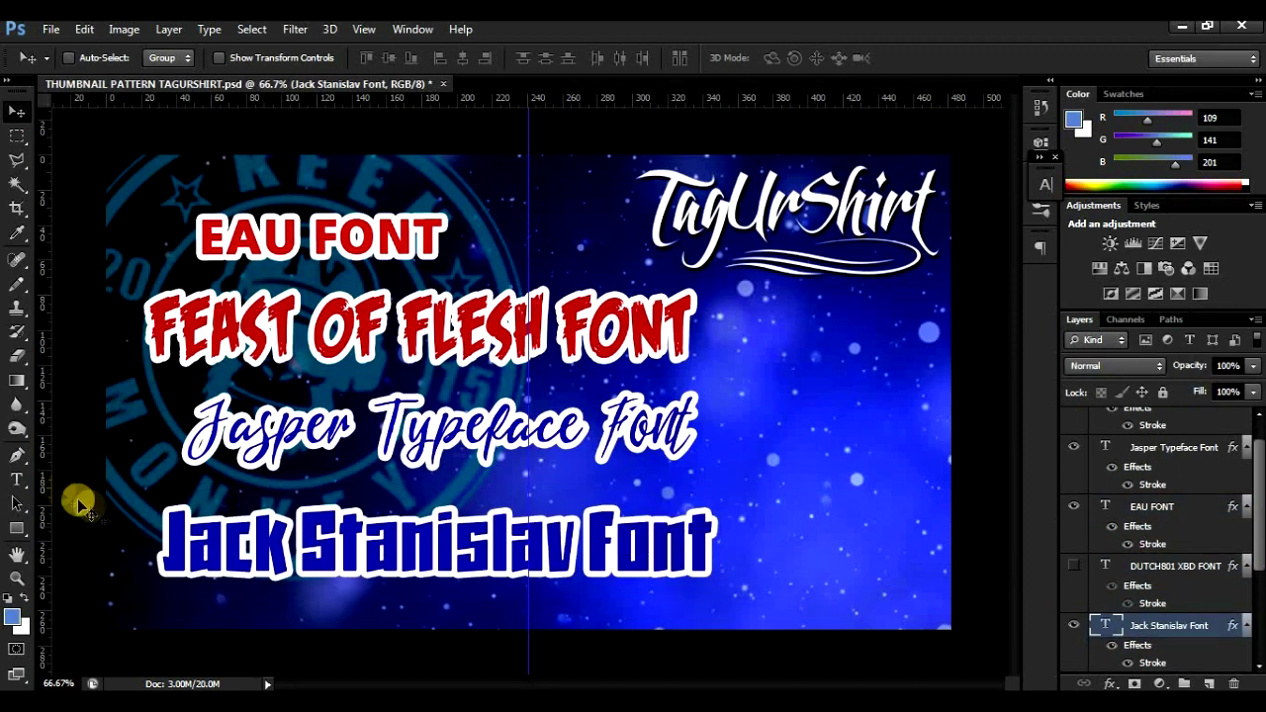
Step: Replace the Jack Stanislav Font text with "CROP OUT" and set its size to 160 pt
left_click(17, 480)
left_click(303, 542)
left_click_drag(441, 605, 445, 614)
key("ctrl+a")
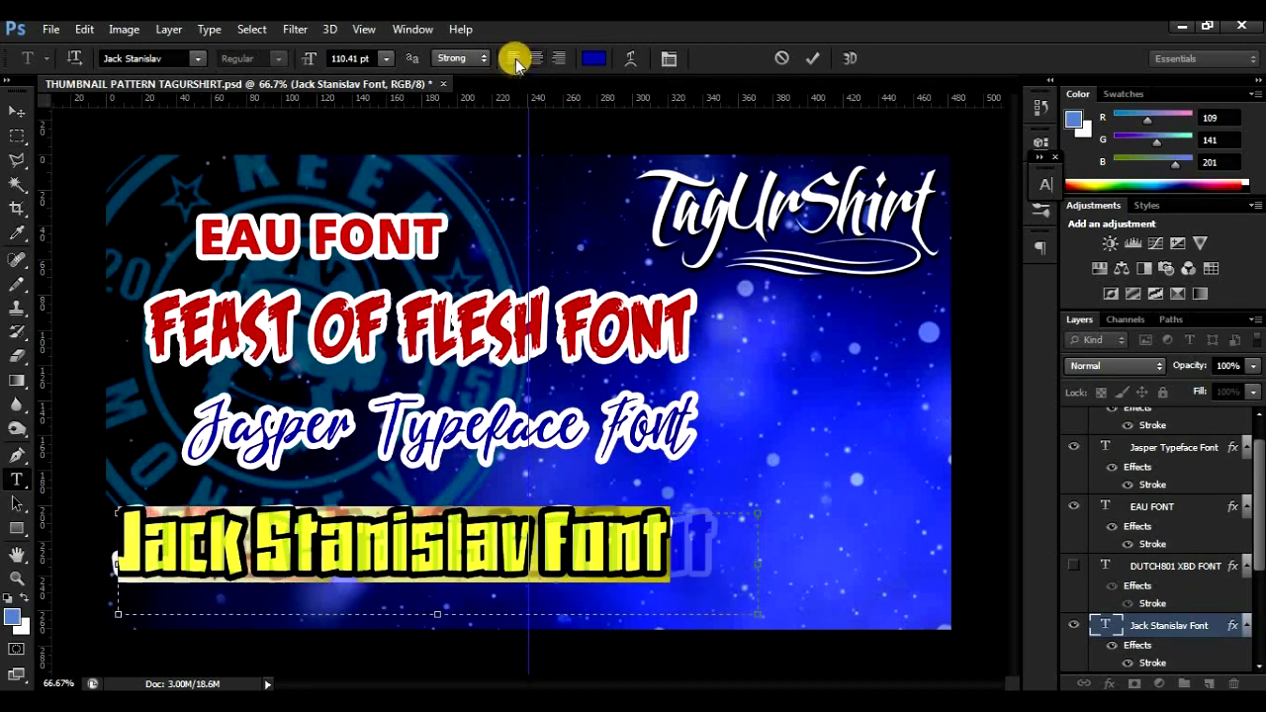
type("CROP OUT")
key("ctrl+a")
left_click(351, 58)
type("160")
key("Return")
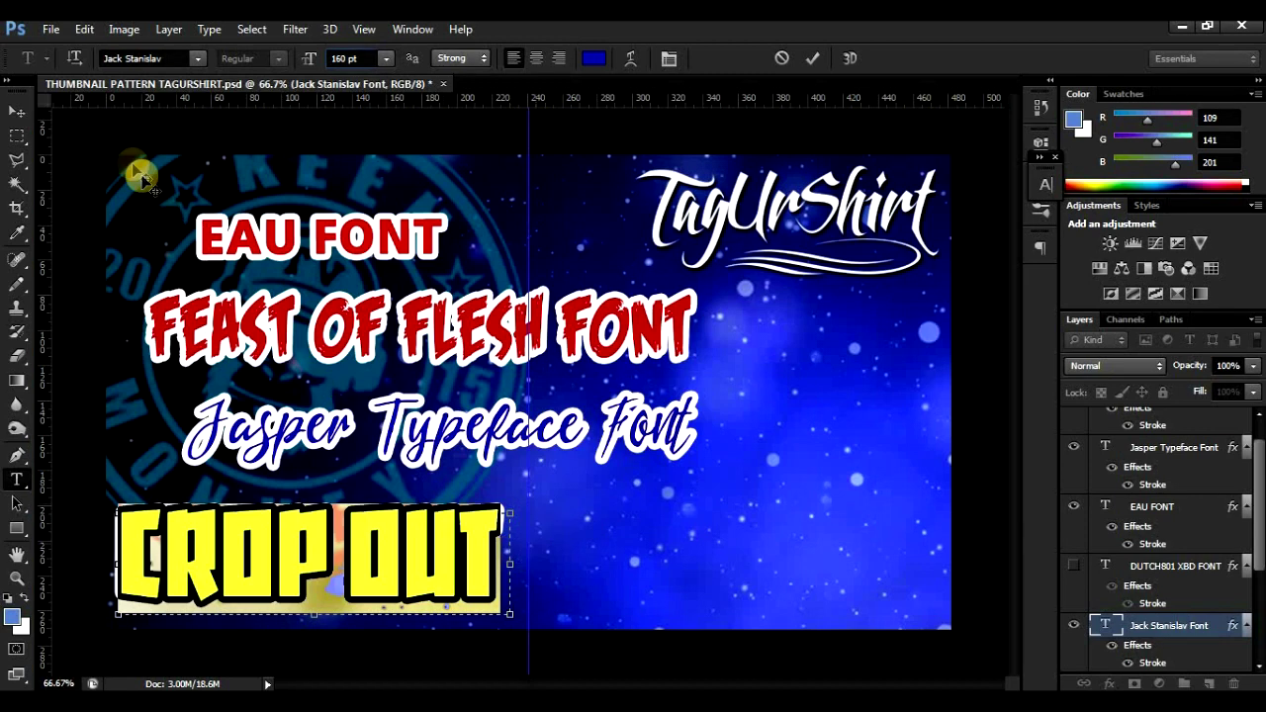
left_click(17, 111)
Step: Set the EAU FONT text to 70 pt and recolor it dark blue
left_click(15, 484)
left_click(203, 237)
key("ctrl+a")
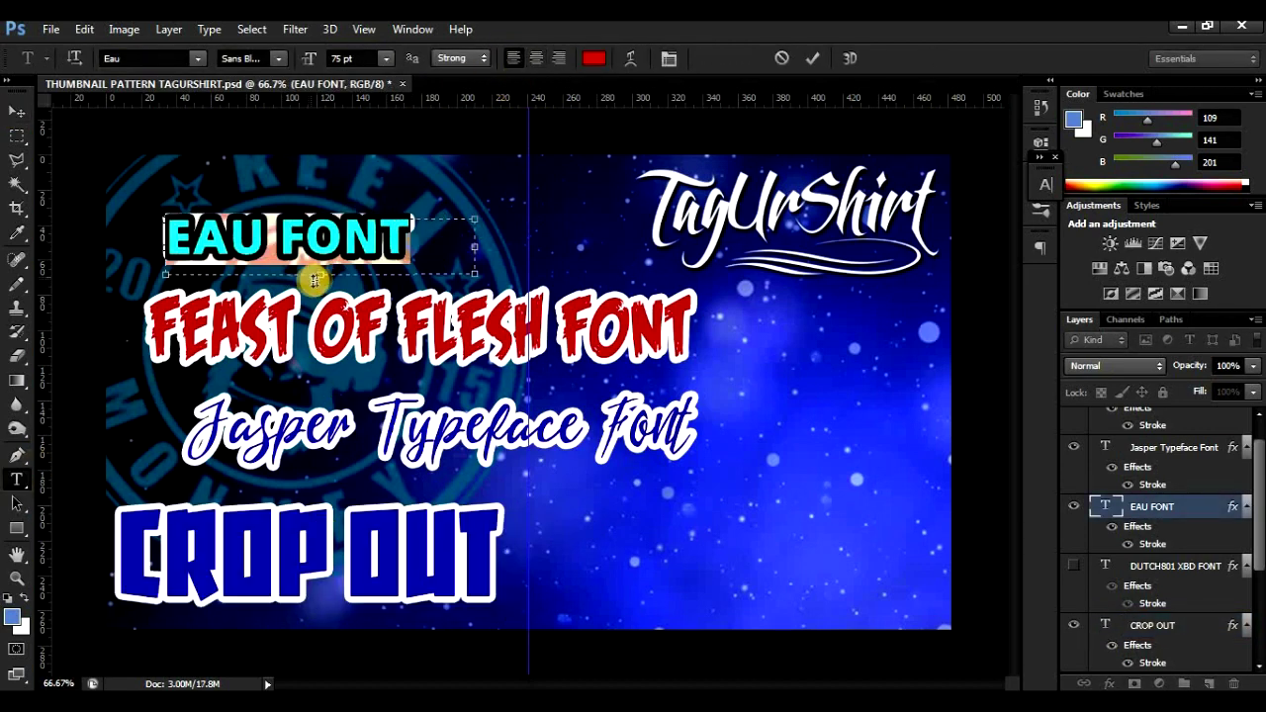
left_click(302, 60)
type("70")
left_click(594, 59)
left_click(685, 435)
left_click(1226, 296)
Step: Narrow the EAU FONT text box and move the text to the upper-left corner of the canvas
left_click_drag(474, 242, 409, 247)
left_click(17, 112)
left_click_drag(211, 231, 163, 184)
Step: Replace the EAU FONT text with "LET'S"
left_click(14, 485)
left_click_drag(342, 196, 106, 196)
type("LET")
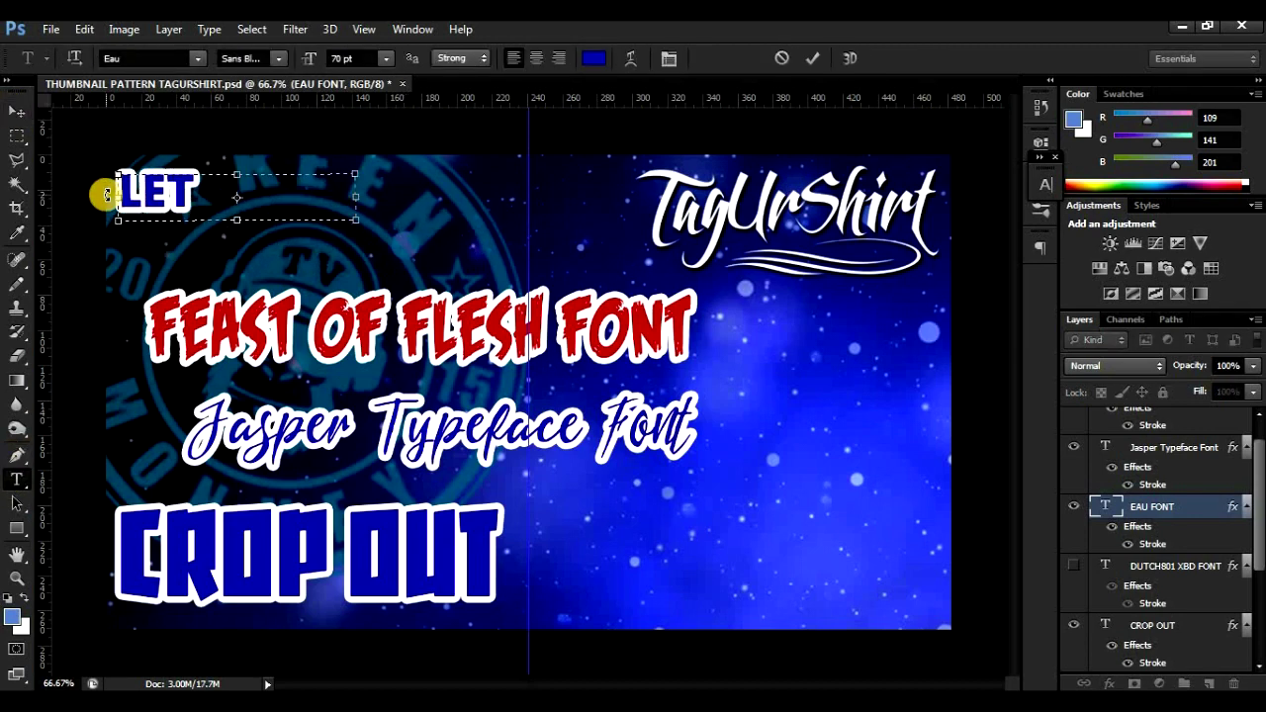
type("'S")
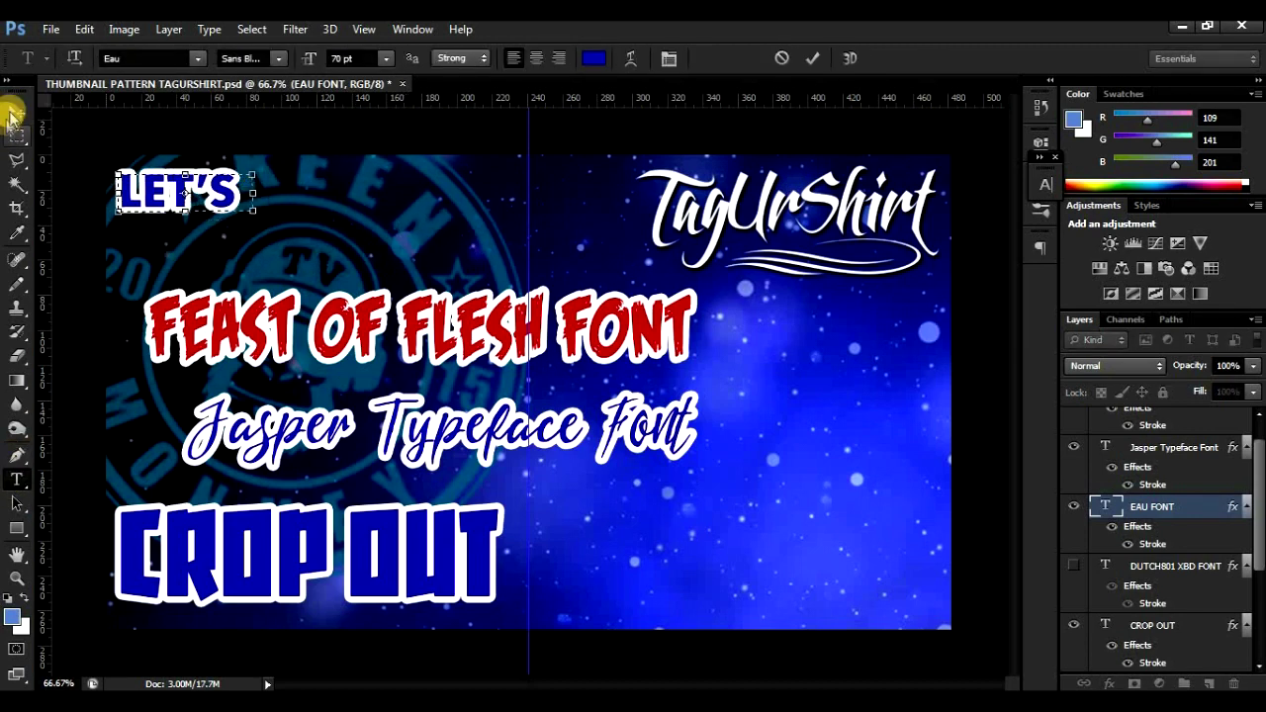
left_click(16, 111)
Step: Move the CROP OUT text up so it sits directly beneath LET'S
right_click(224, 544)
left_click(226, 540)
left_click_drag(220, 544, 207, 264)
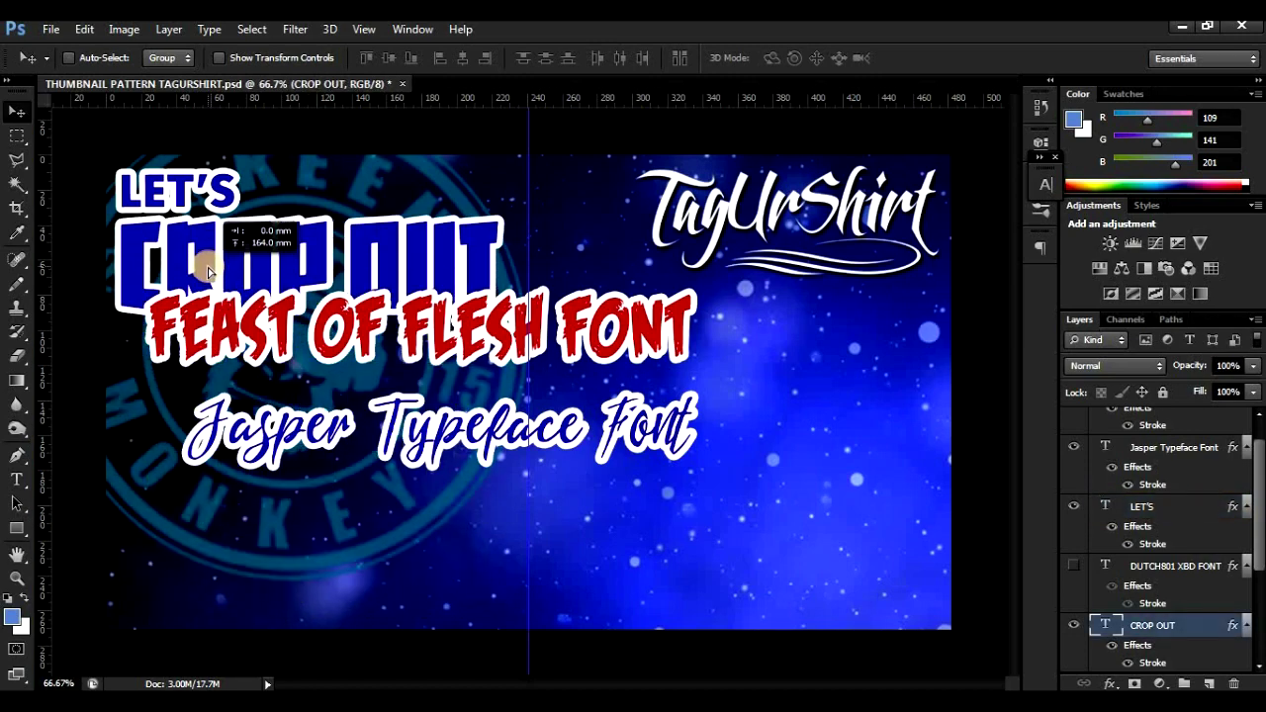
Step: Move the Jasper Typeface Font text lower on the canvas and the Feast of Flesh Font text down and to the right
right_click(241, 428)
left_click(274, 438)
left_click_drag(280, 435, 247, 527)
right_click(278, 330)
left_click(287, 344)
left_click_drag(288, 348, 481, 435)
Step: Replace the Jasper Typeface Font text with "the"
right_click(299, 522)
left_click(336, 527)
key("t")
left_click_drag(128, 525, 695, 522)
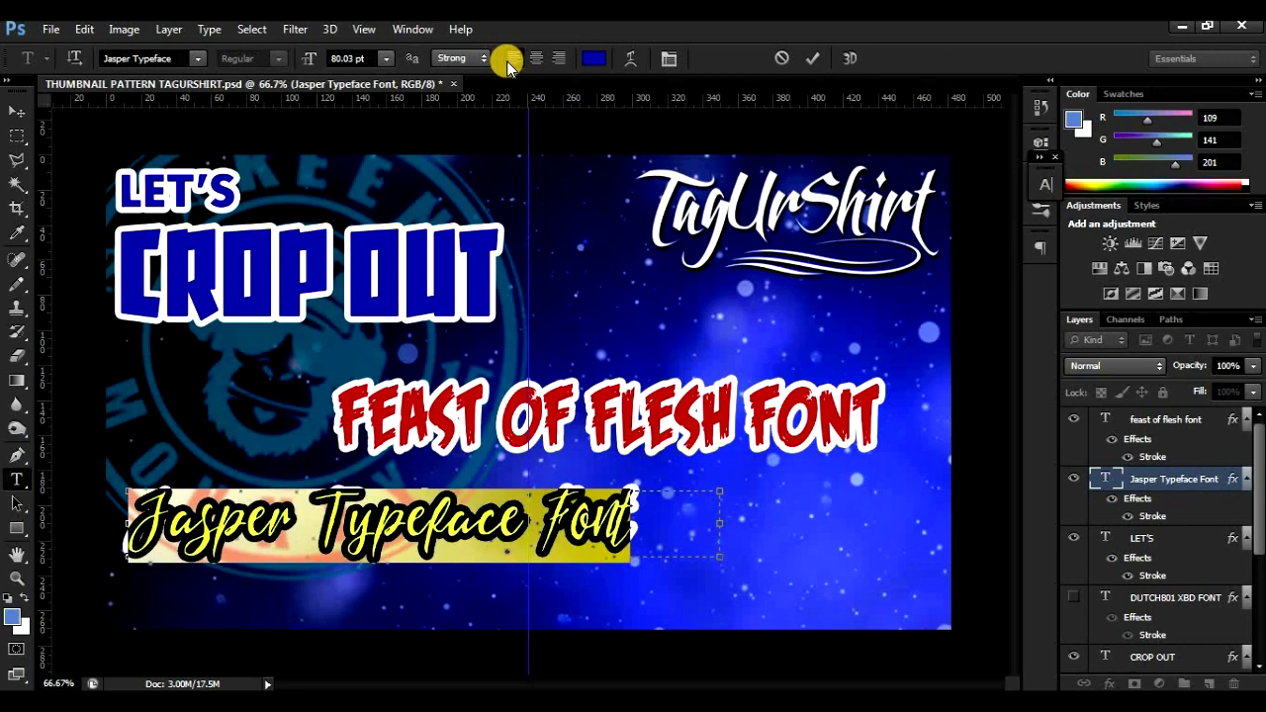
type("the")
Step: Set the word "the" to 90 pt and recolor it dark red
left_click_drag(212, 532, 104, 515)
left_click_drag(377, 60, 291, 58)
type("90")
key("Return")
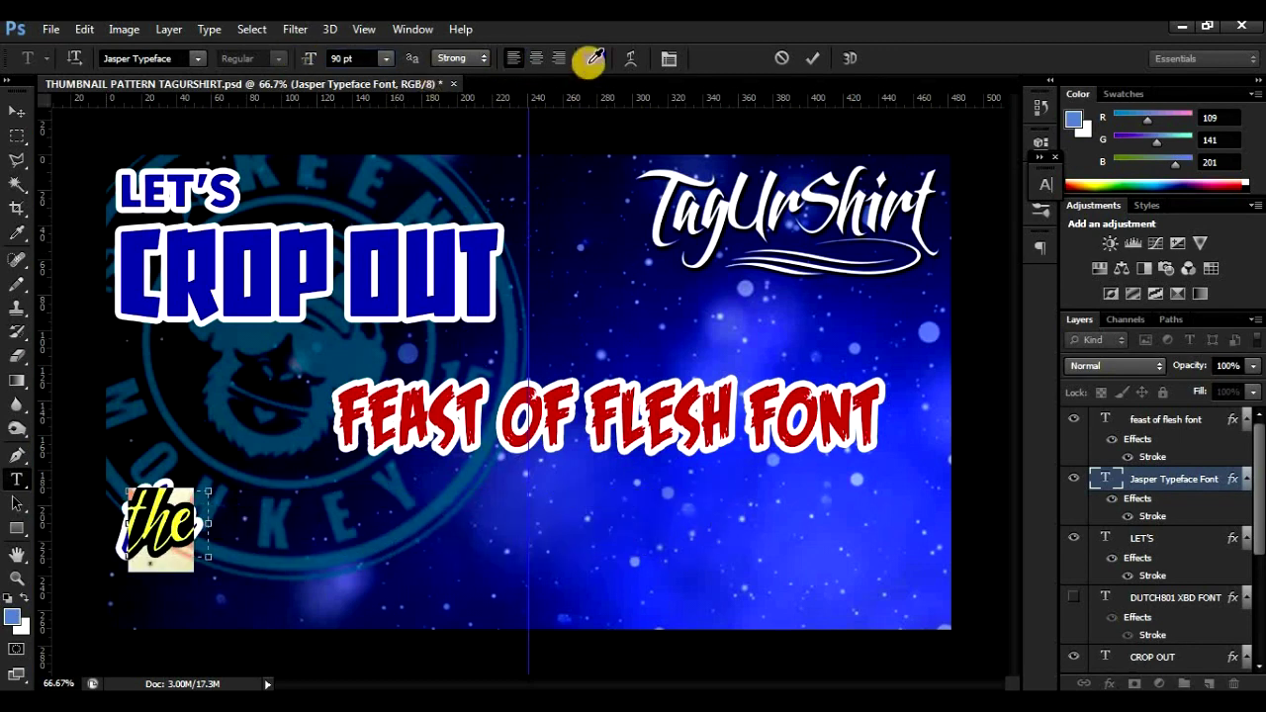
left_click(593, 57)
left_click(1227, 297)
left_click(17, 111)
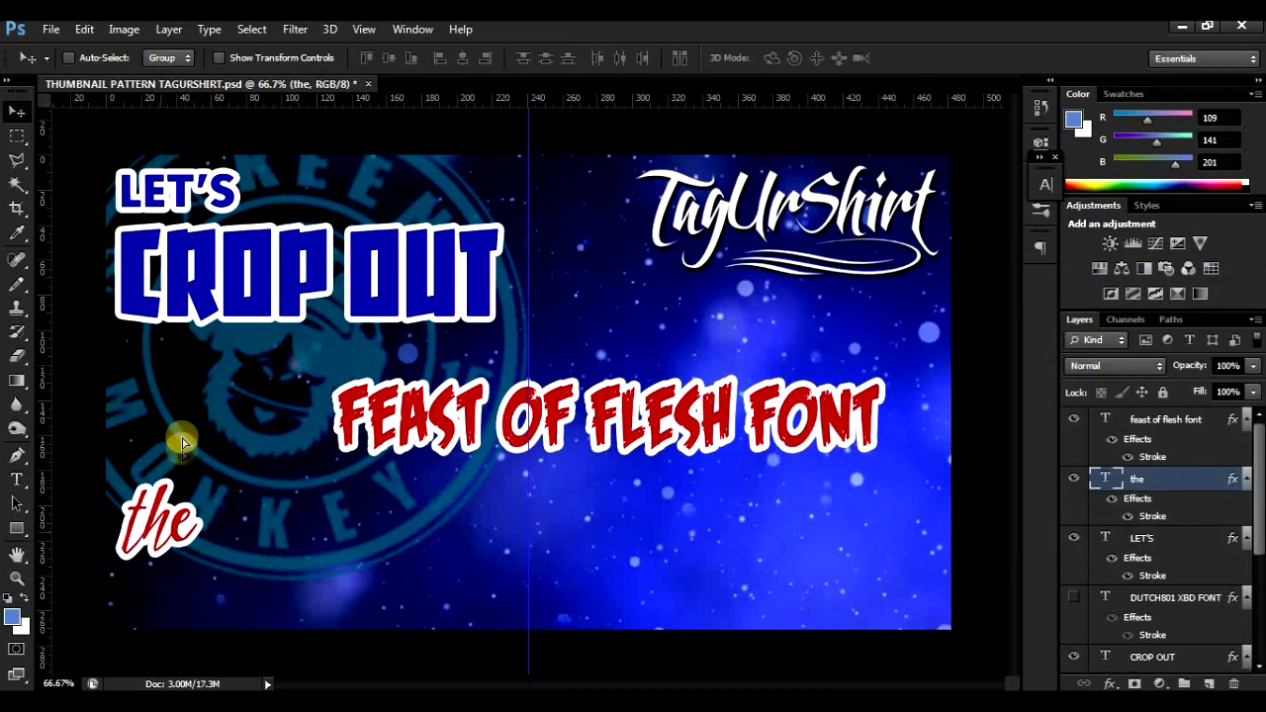
Step: Move "the" up beneath CROP OUT and bring the Feast of Flesh Font text right beside it
left_click_drag(243, 541, 246, 401)
left_click_drag(162, 376, 159, 376)
left_click(341, 406, "ctrl")
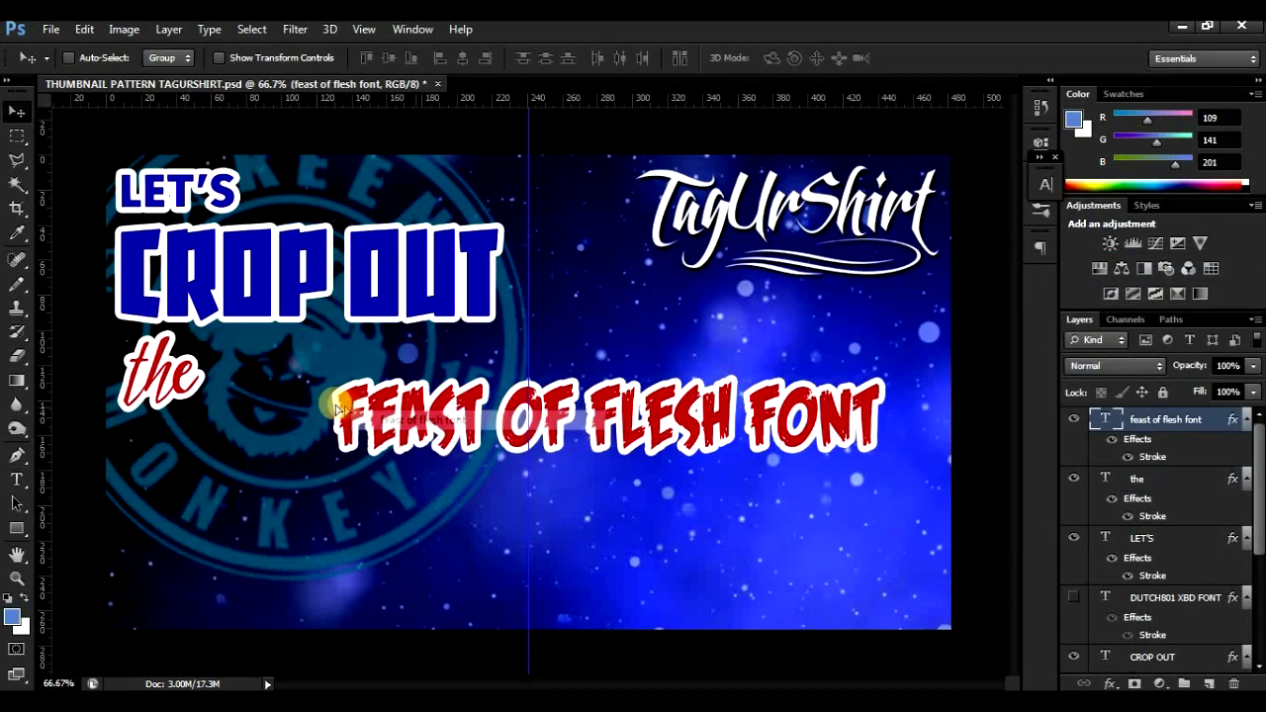
left_click_drag(341, 406, 242, 397)
Step: Replace the Feast of Flesh Font text with "CRAP"
left_click(17, 480)
left_click(329, 415)
left_click_drag(508, 487, 504, 490)
key("ctrl+a")
left_click(513, 57)
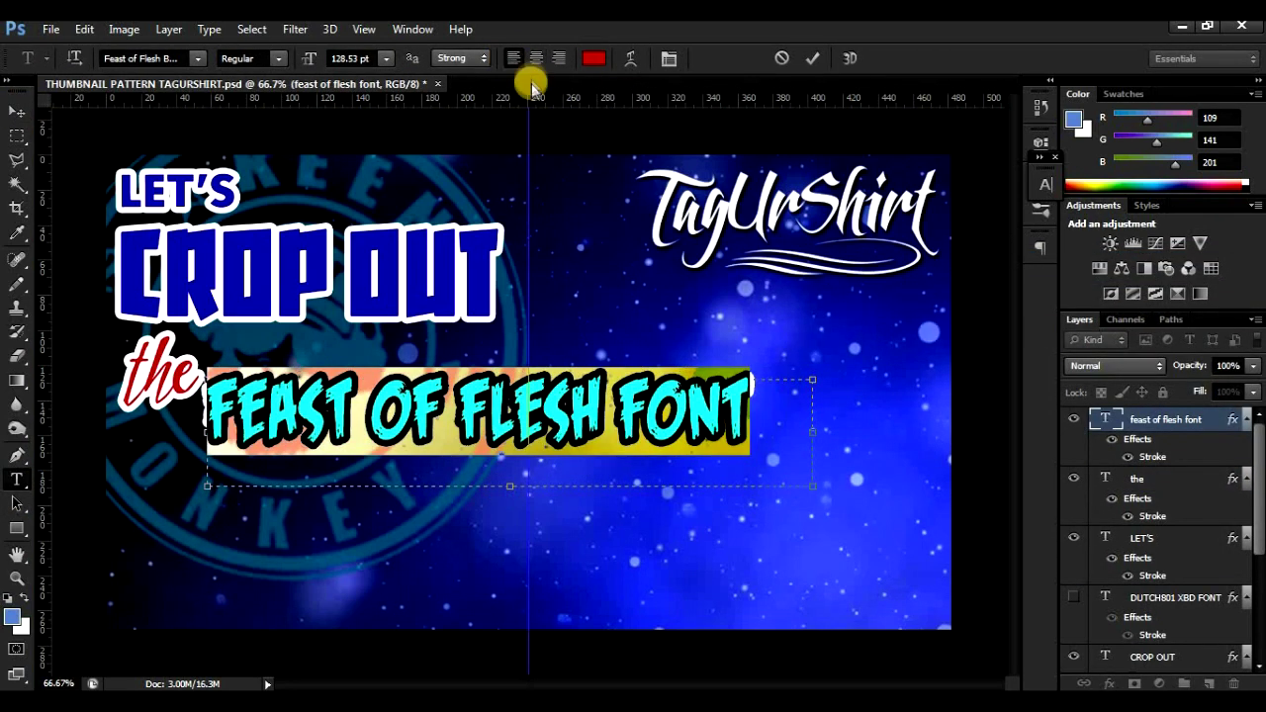
type("CRAP")
Step: Set the tracking of the CRAP text to 50 and narrow its text box
key("ctrl+a")
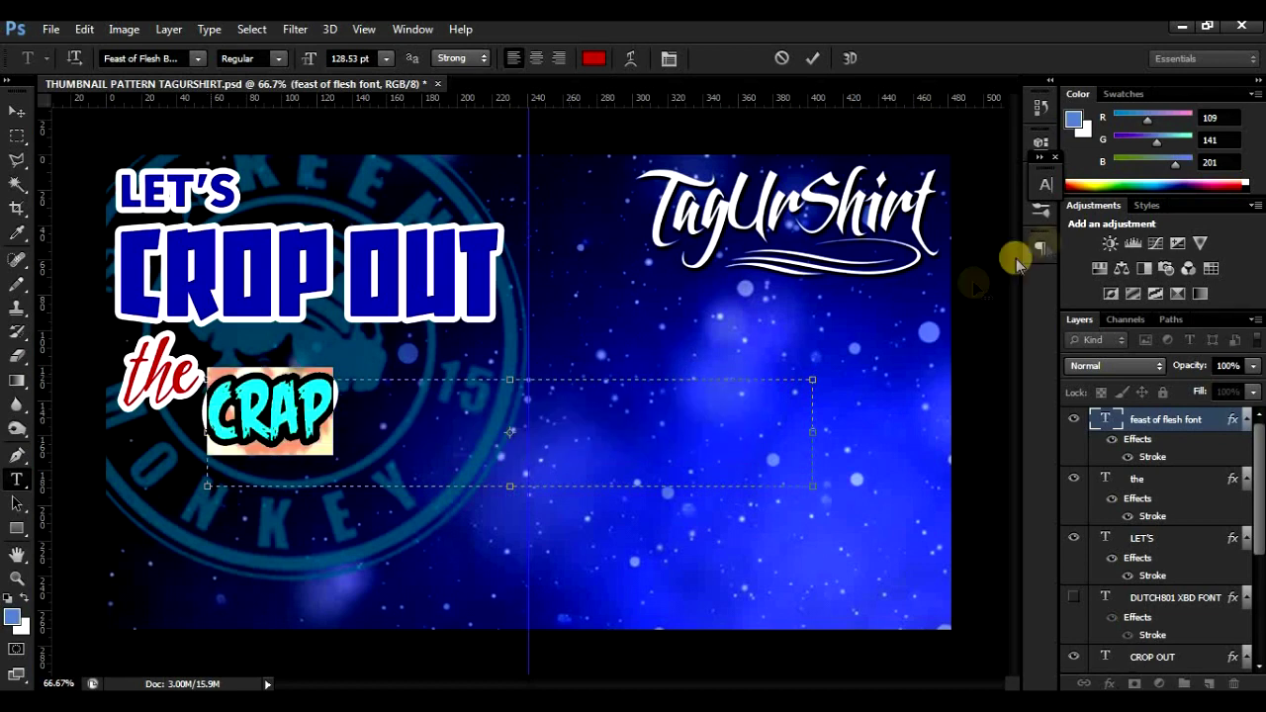
left_click(1045, 184)
left_click(1008, 245)
left_click(979, 479)
left_click_drag(813, 422, 455, 432)
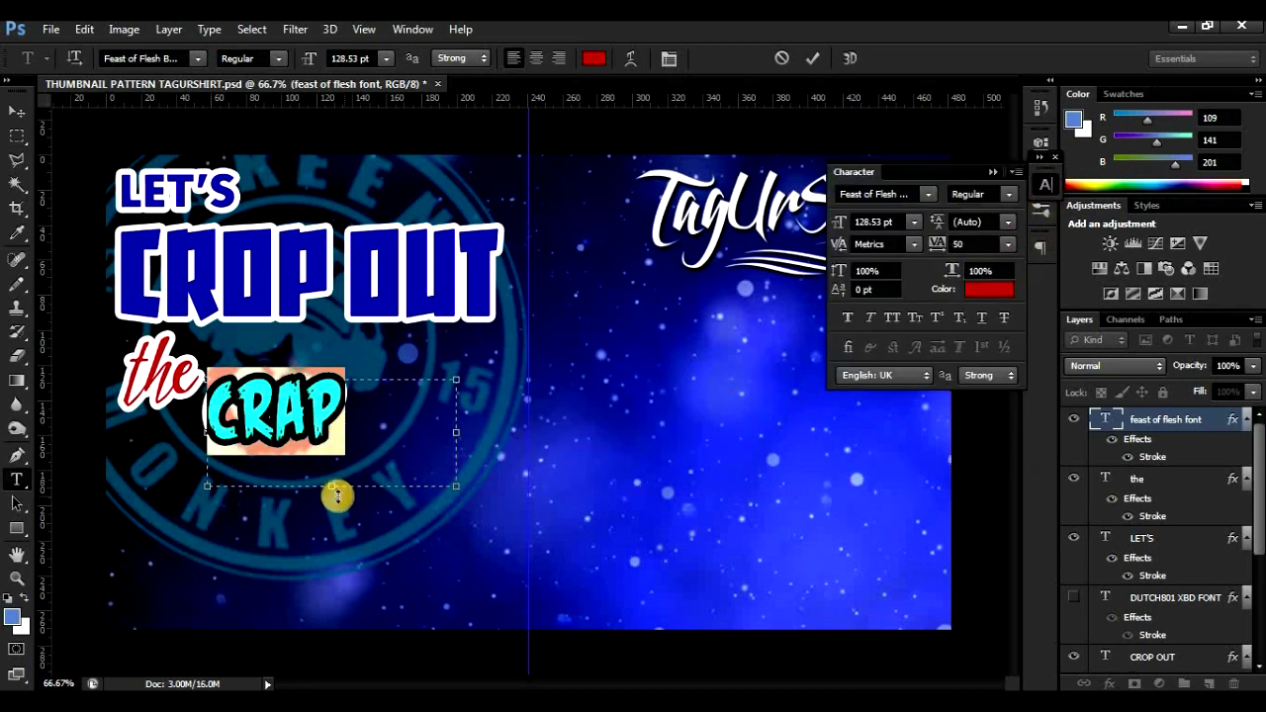
Step: Enlarge the CRAP text to 220 pt and move it up next to "the", beneath CROP OUT
type("200")
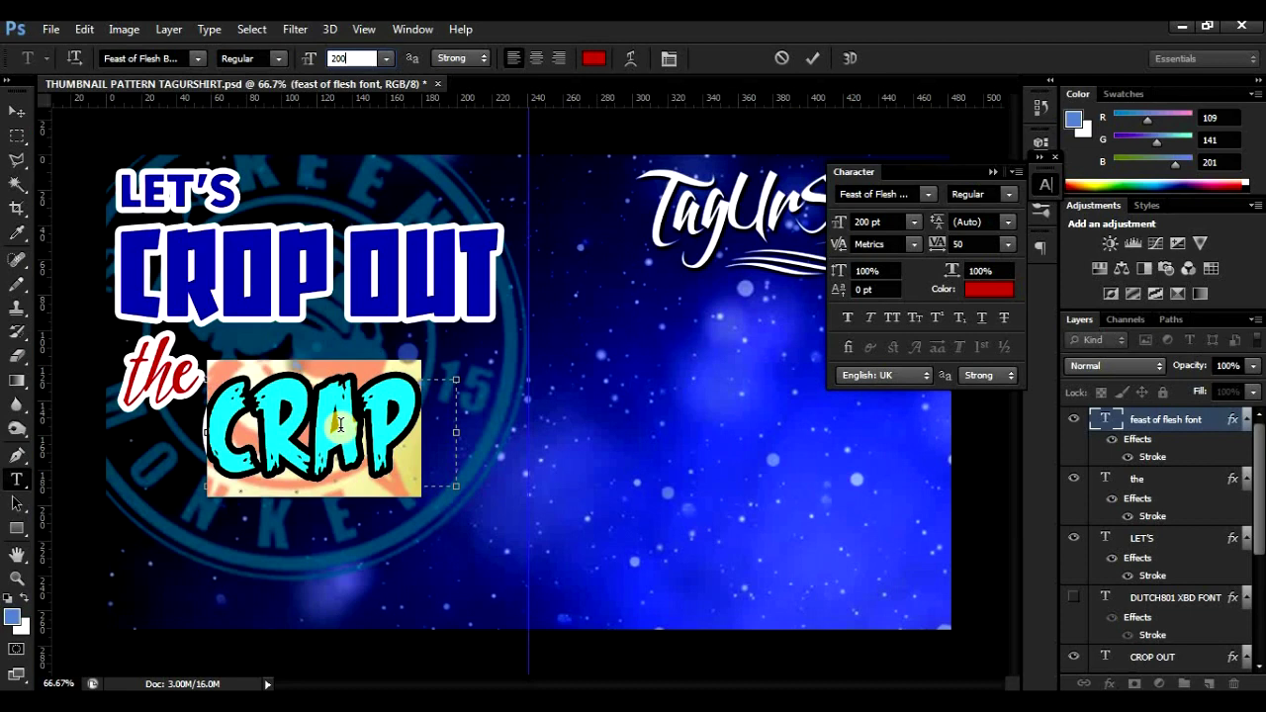
left_click_drag(350, 63, 297, 58)
type("220")
left_click(437, 444)
left_click(14, 108)
left_click_drag(230, 446, 232, 401)
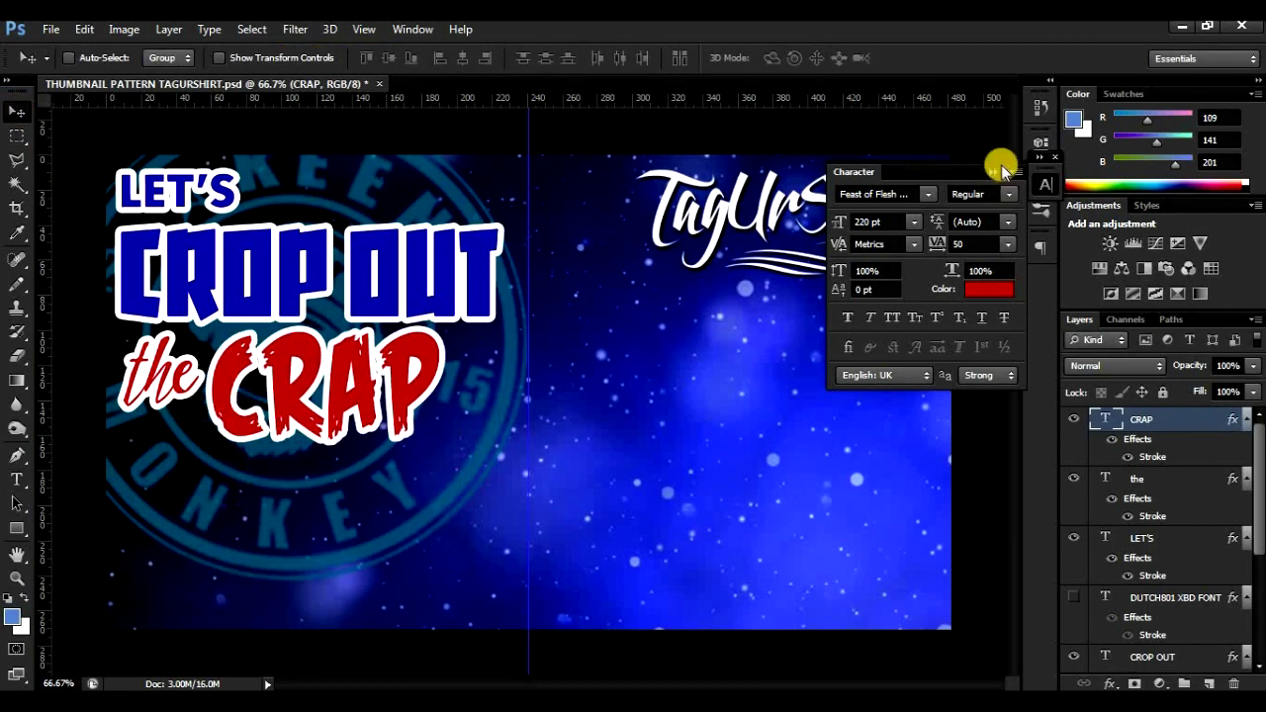
left_click(994, 171)
Step: Move the faded monkey logo on Layer 5 copy down toward the bottom of the canvas
scroll(1249, 495, "down", 5)
left_click(1157, 576)
left_click_drag(378, 441, 356, 503)
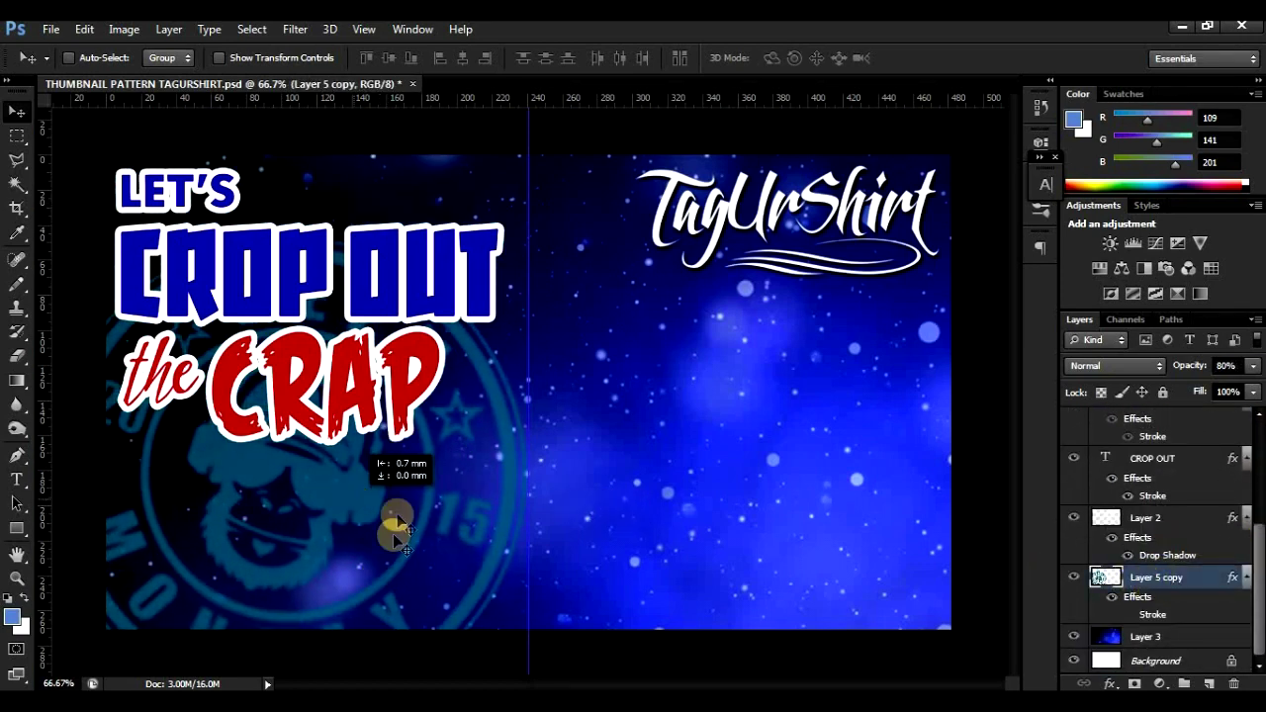
Step: Shift the CROP OUT, "the" and CRAP texts up slightly to tighten the spacing below LET'S
right_click(158, 241)
left_click(164, 251)
left_click_drag(158, 254, 158, 246)
right_click(161, 343)
left_click(177, 351)
left_click_drag(227, 385, 227, 378)
right_click(253, 377)
left_click(259, 391)
left_click_drag(296, 397, 296, 391)
Step: Duplicate the LET'S text layer and move the copy to the lower-left of the canvas
left_click(16, 136)
right_click(123, 195, "ctrl")
left_click(170, 205)
right_click(228, 183)
left_click(301, 223)
left_click(796, 229)
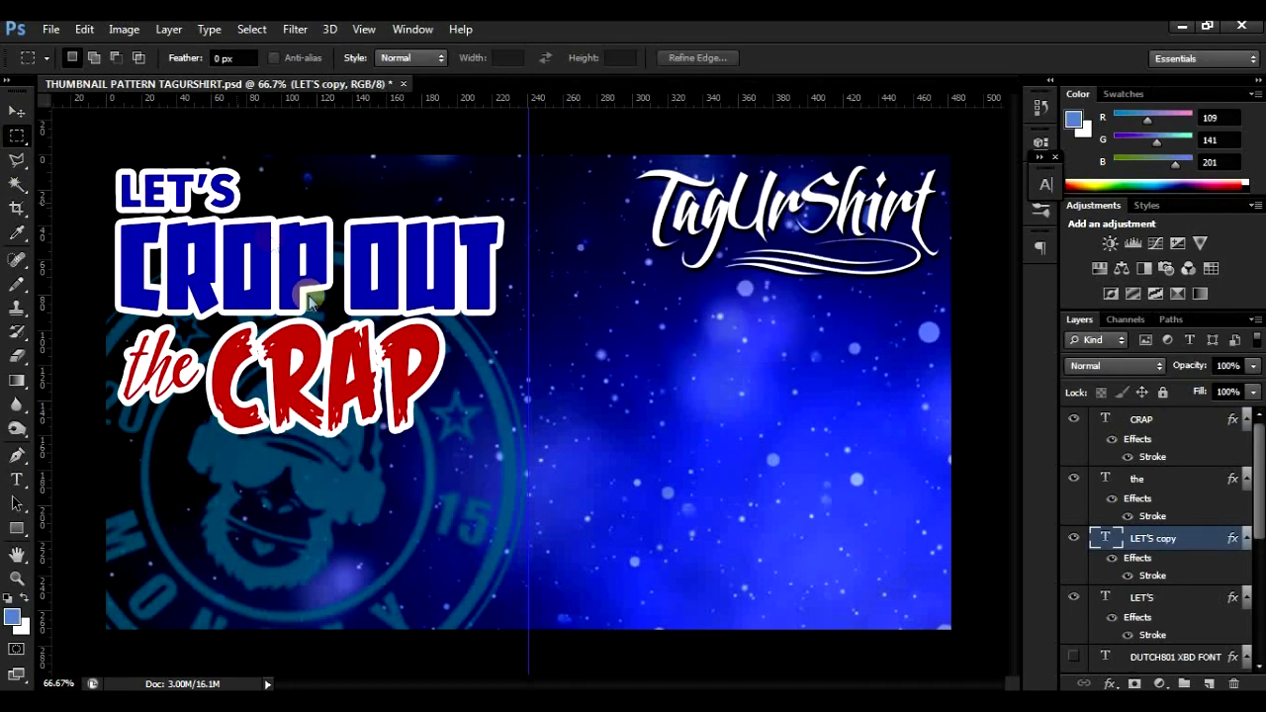
key("ctrl+t")
left_click_drag(198, 193, 248, 600)
Step: Select all text in the copied LET'S layer and set its size to 70 pt
left_click(17, 478)
left_click(566, 287)
left_click(254, 596)
key("ctrl+a")
left_click(346, 57)
type("70")
key("Return")
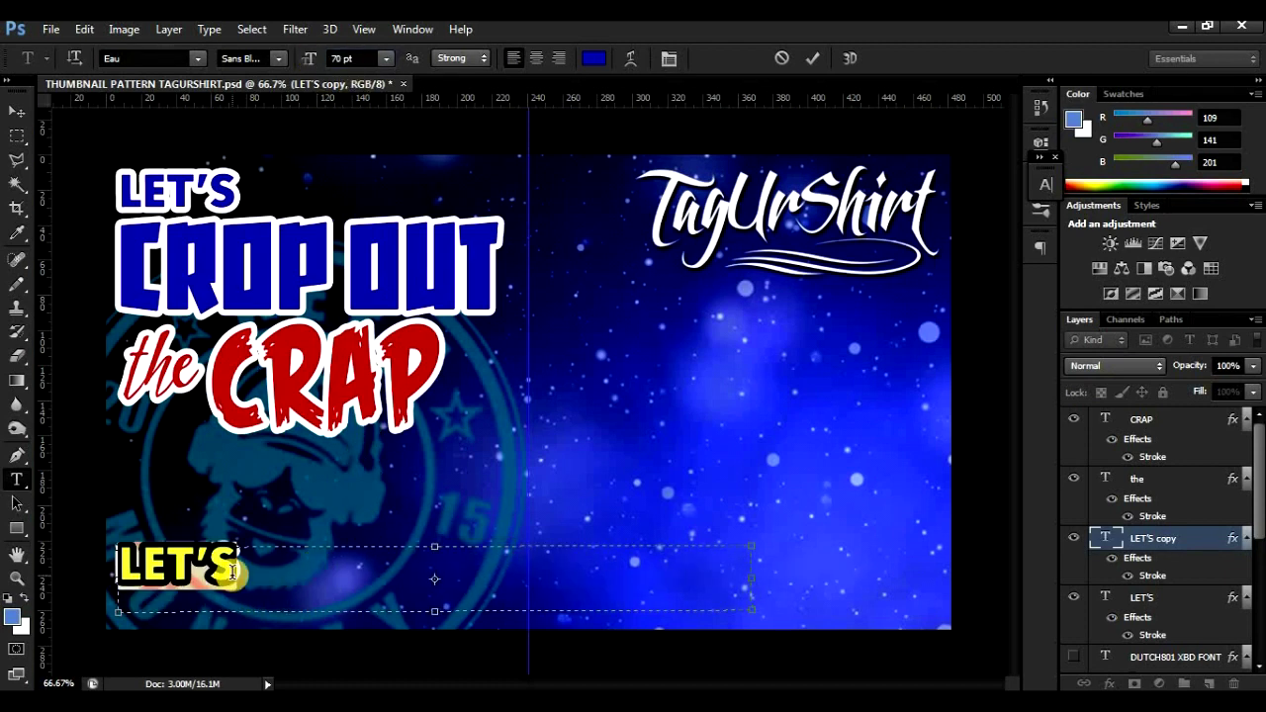
Step: Replace the copied text with "...the EASIEST WAY!" and shrink its text box to fit the line
type("...")
key("BackSpace")
key("BackSpace")
key("BackSpace")
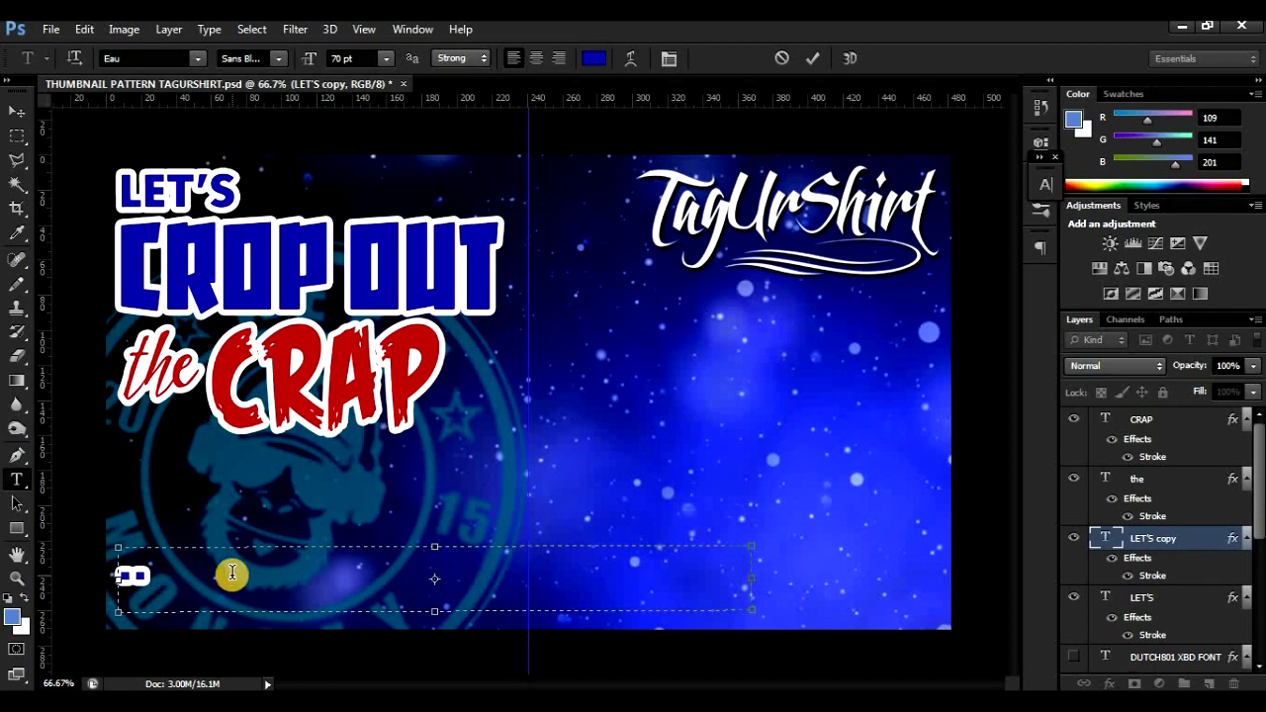
type("the EASIEST WAY!")
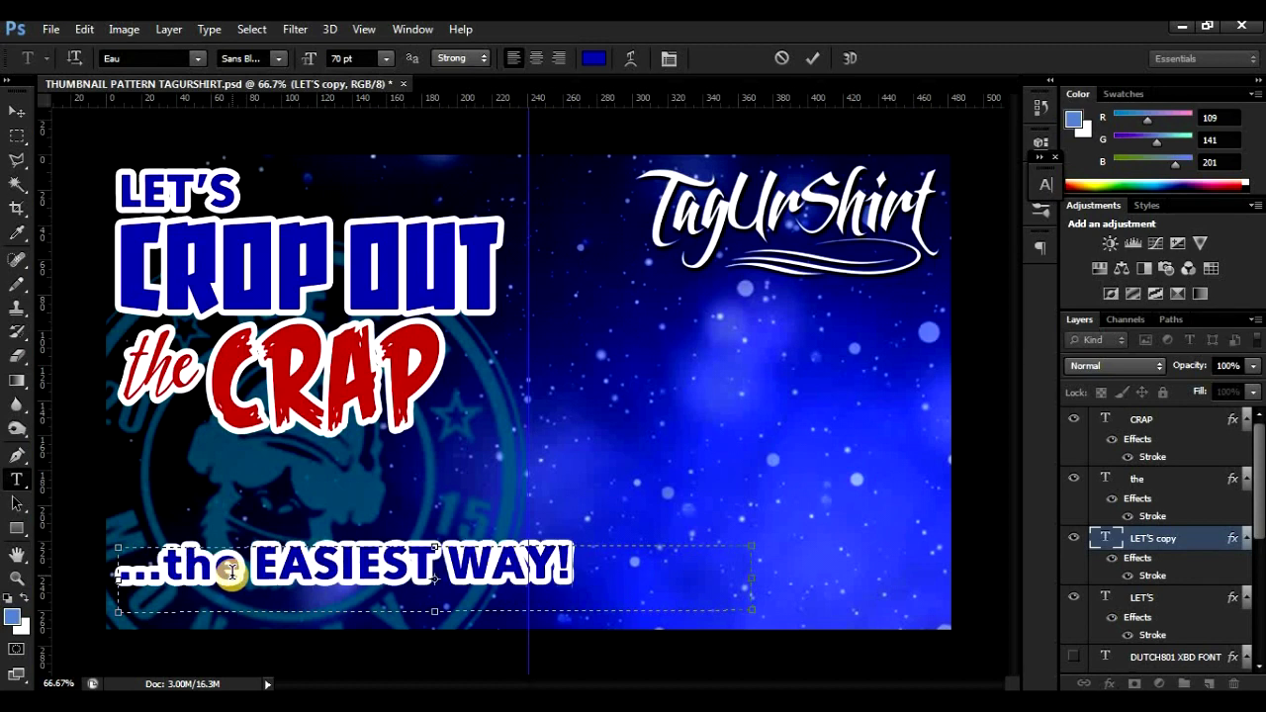
left_click_drag(435, 611, 434, 586)
left_click_drag(751, 568, 580, 567)
Step: Recolor the words "EASIEST WAY!" dark red and move the line down near the canvas's lower edge
left_click_drag(254, 565, 592, 563)
left_click(593, 59)
left_click(402, 345)
left_click(1227, 297)
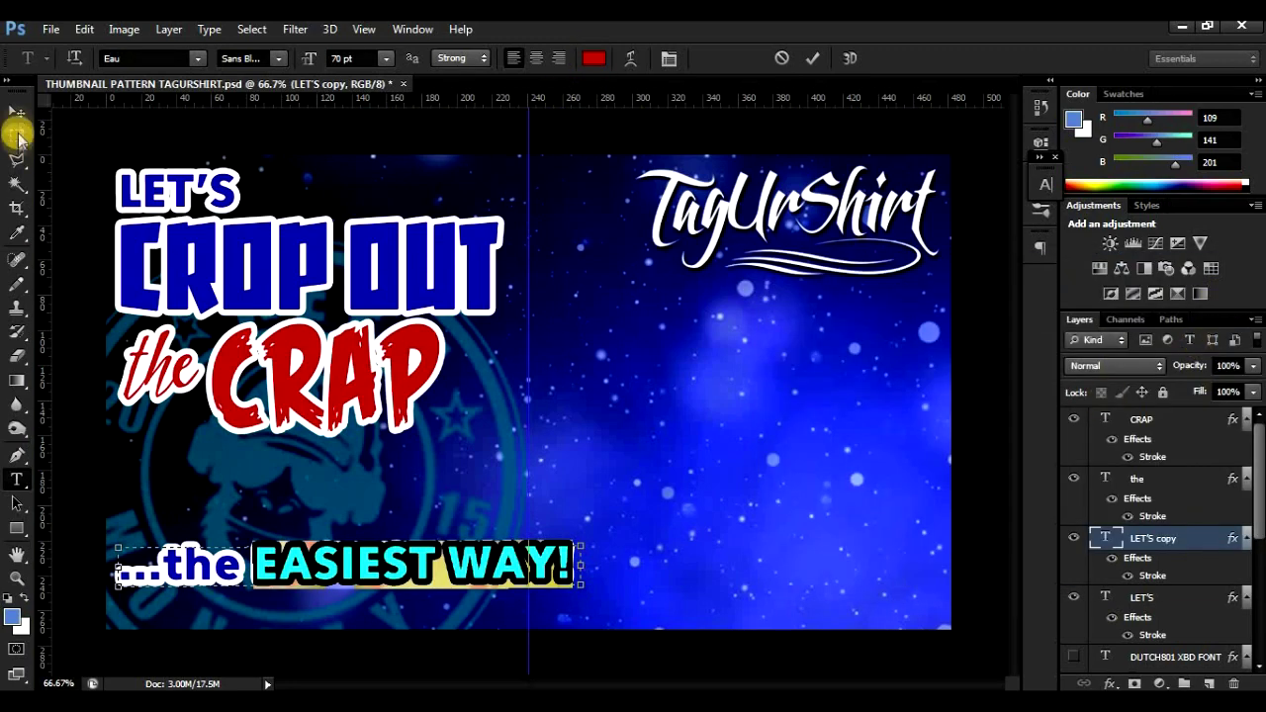
left_click(17, 112)
left_click_drag(262, 566, 263, 597)
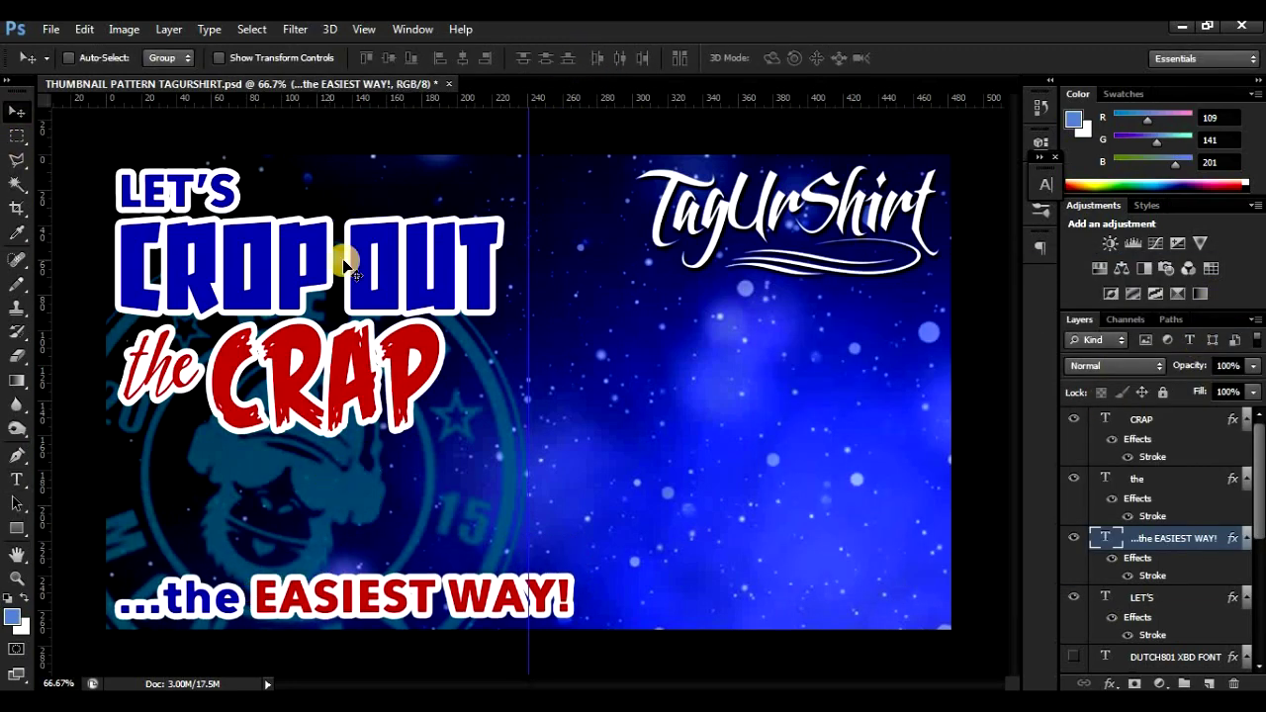
Step: Open CROPPED OUT.png, cut the man out of it to the clipboard, and close that file without saving
left_click(50, 29)
double_click(763, 175)
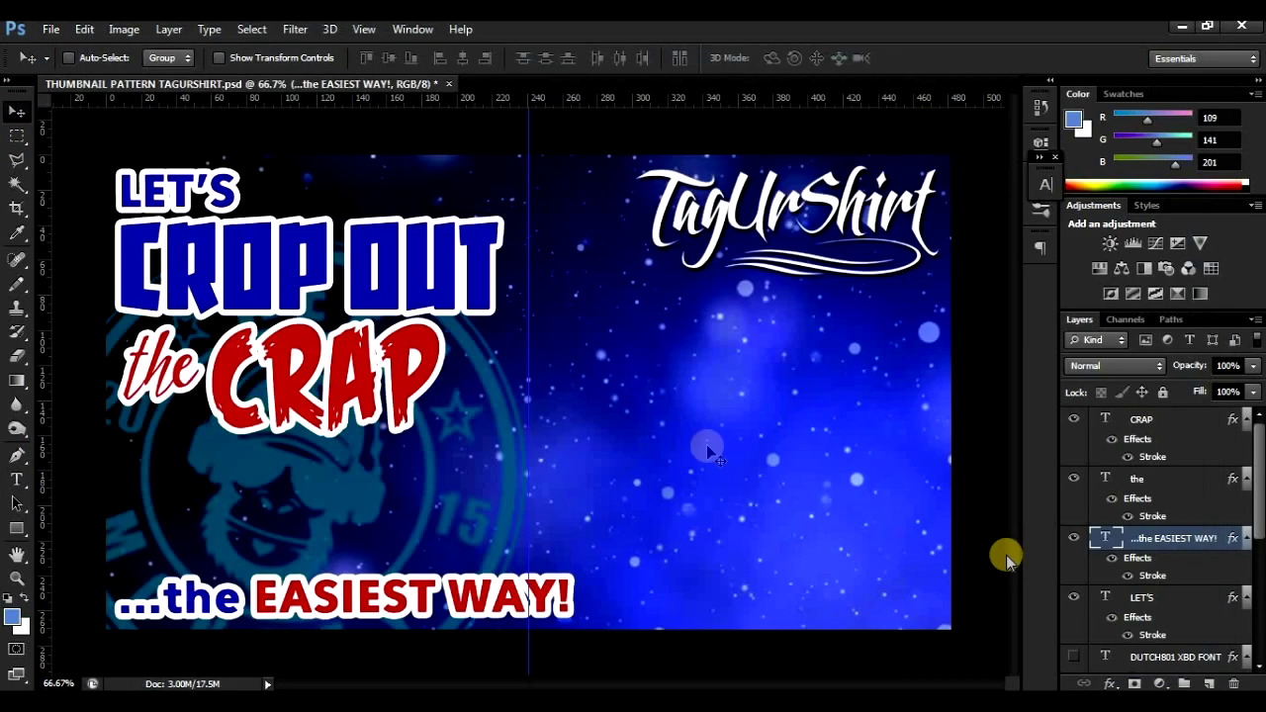
left_click(17, 135)
left_click_drag(94, 138, 908, 648)
key("Delete")
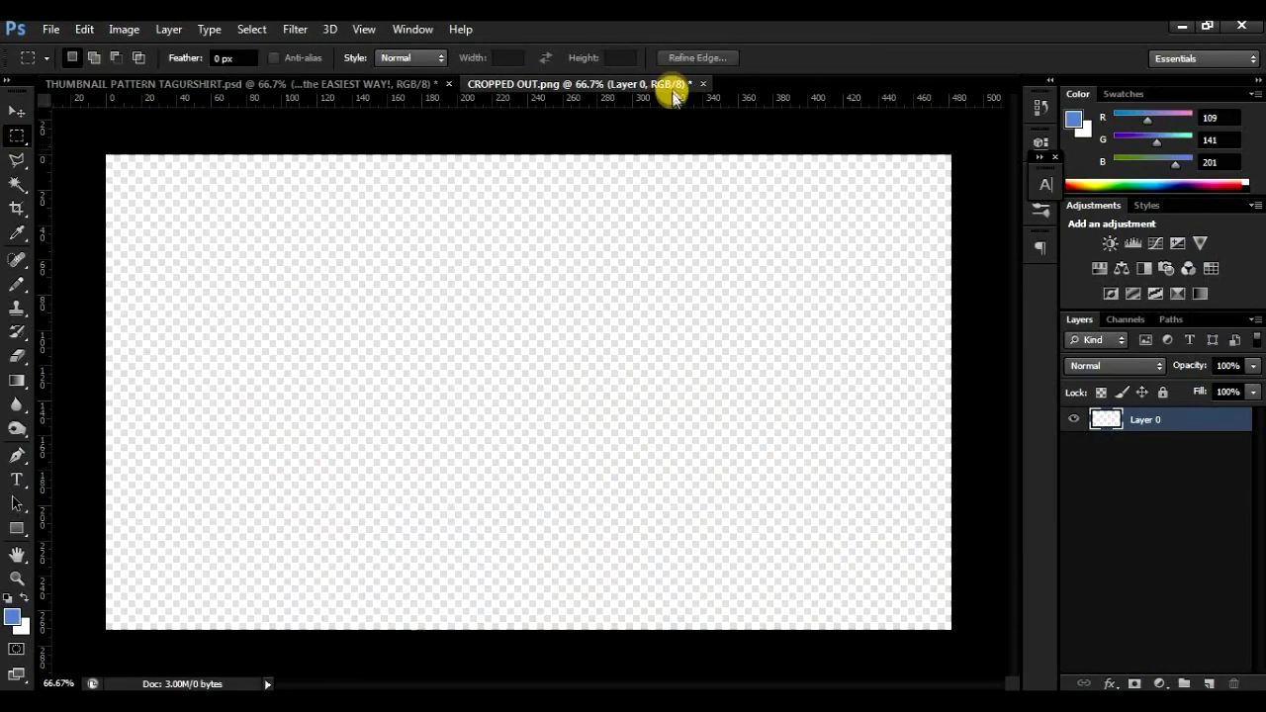
left_click(702, 83)
left_click(647, 260)
Step: Paste the cut-out man onto a new layer directly above the "...the EASIEST WAY!" text layer
left_click(1157, 542)
key("ctrl+v")
left_click(562, 368)
Step: Scale the man proportionally to 85% and place him against the canvas's lower-right corner
right_click(549, 333)
left_click(602, 452)
left_click_drag(642, 473, 671, 488)
left_click_drag(337, 67, 319, 63)
type("85")
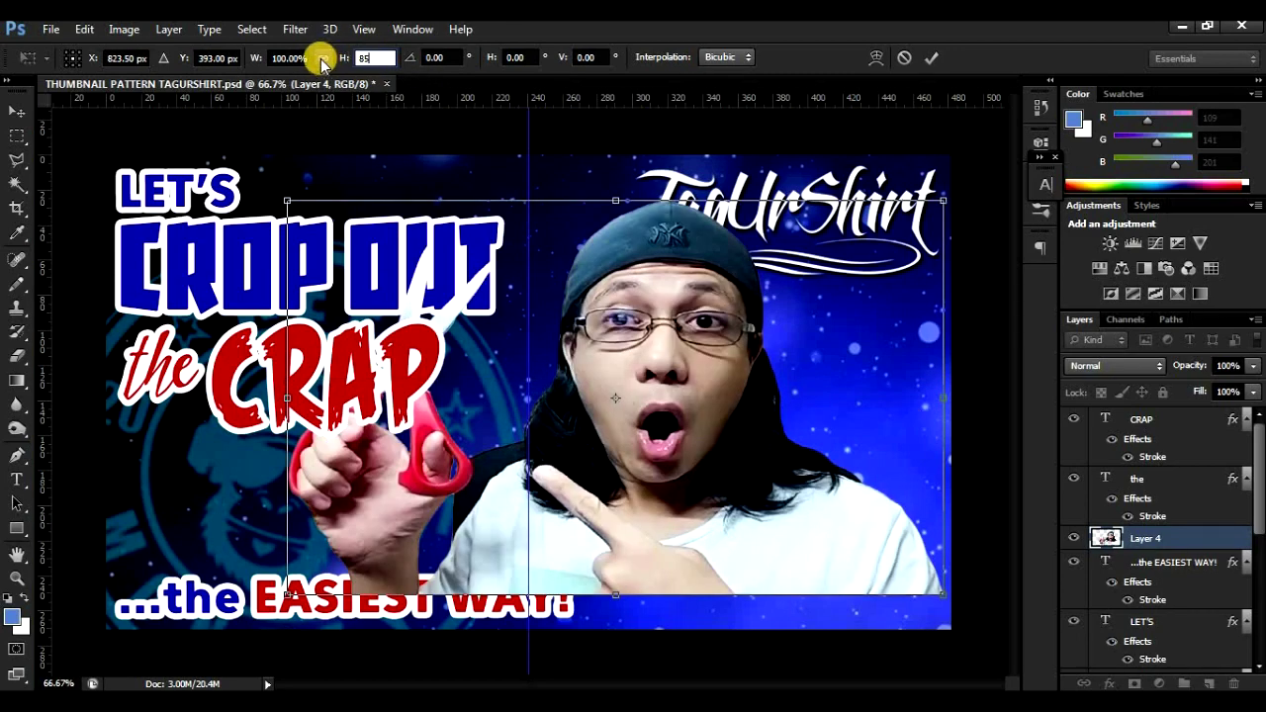
left_click(322, 58)
left_click_drag(666, 420, 724, 457)
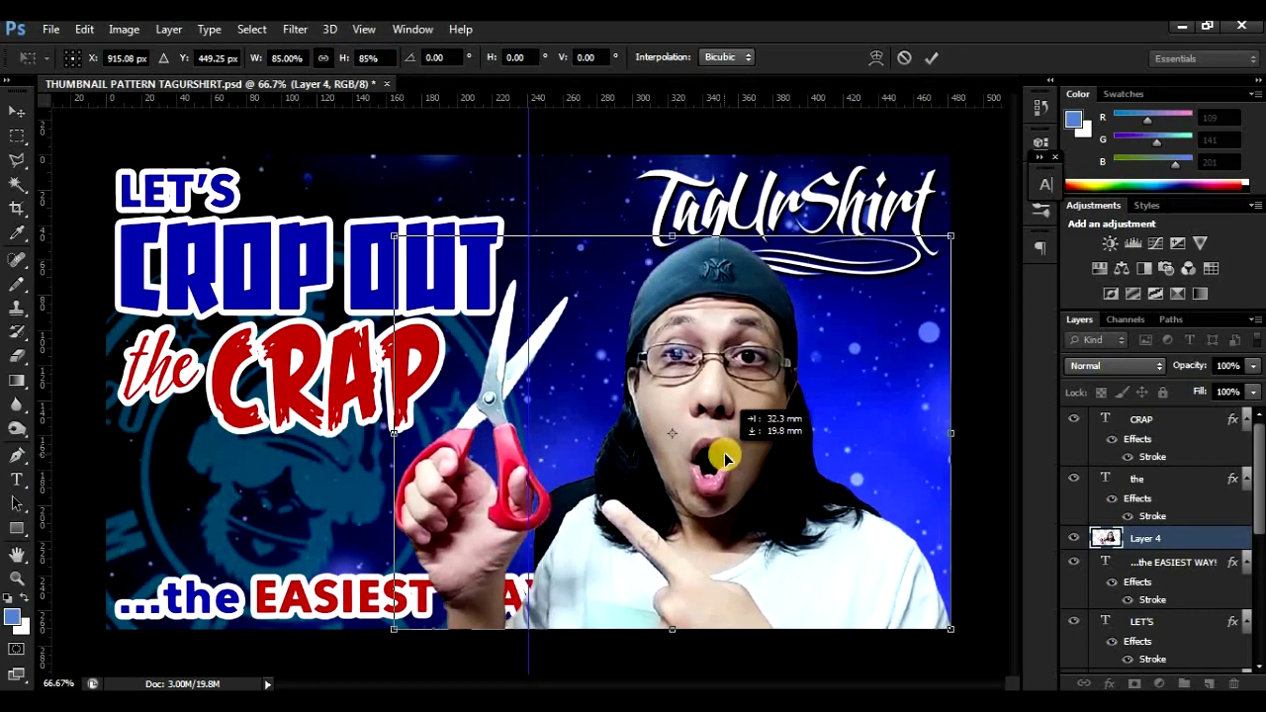
left_click(17, 110)
key("Return")
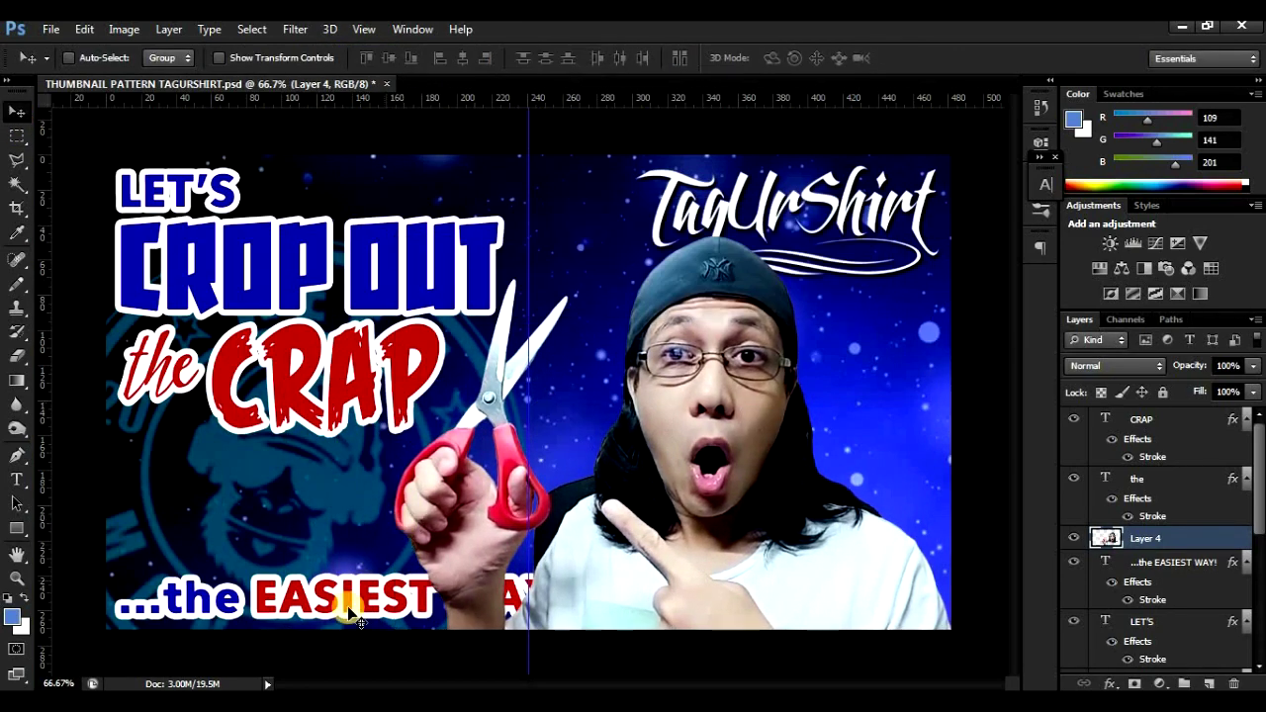
Step: Move the "...the EASIEST WAY!" layer above the man's layer and shift the circular emblem up to the canvas's upper middle
left_click(1169, 549)
left_click_drag(1159, 575, 1154, 529)
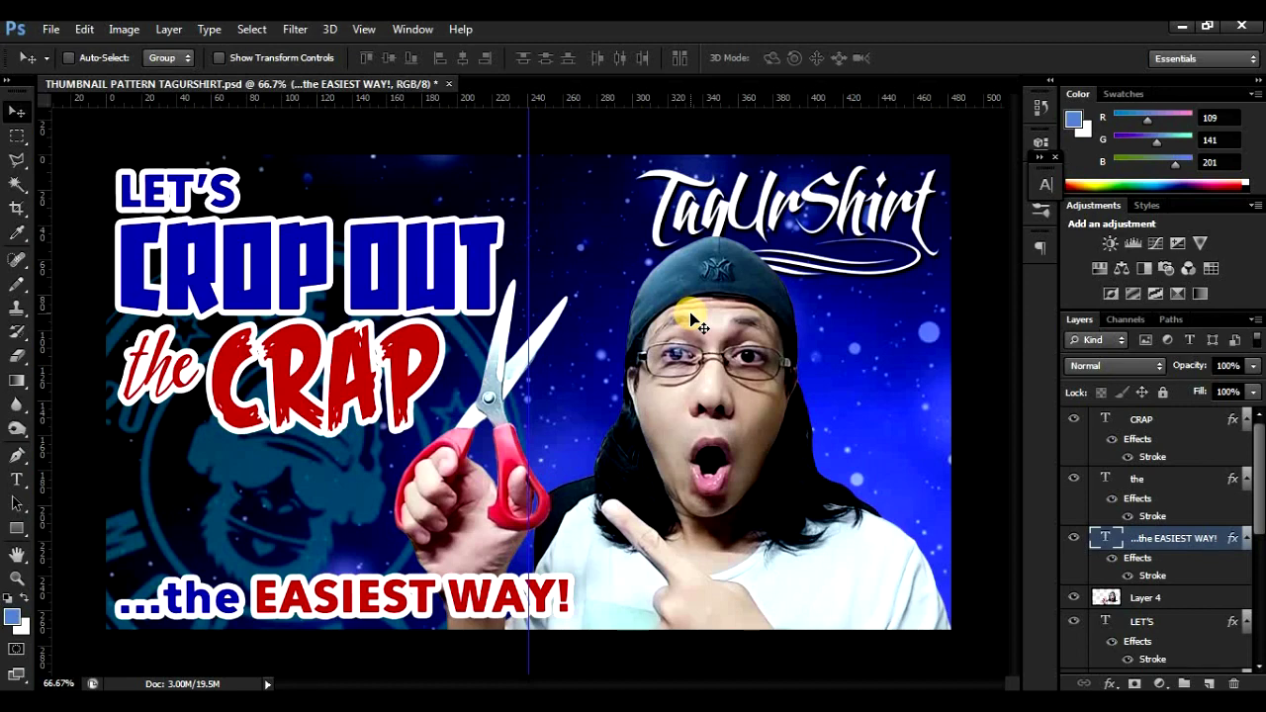
right_click(307, 475)
left_click(350, 497)
left_click_drag(336, 498, 570, 342)
Step: Open the Photoshop logo image, cut the logo to the clipboard, and close that file without saving
left_click(51, 29)
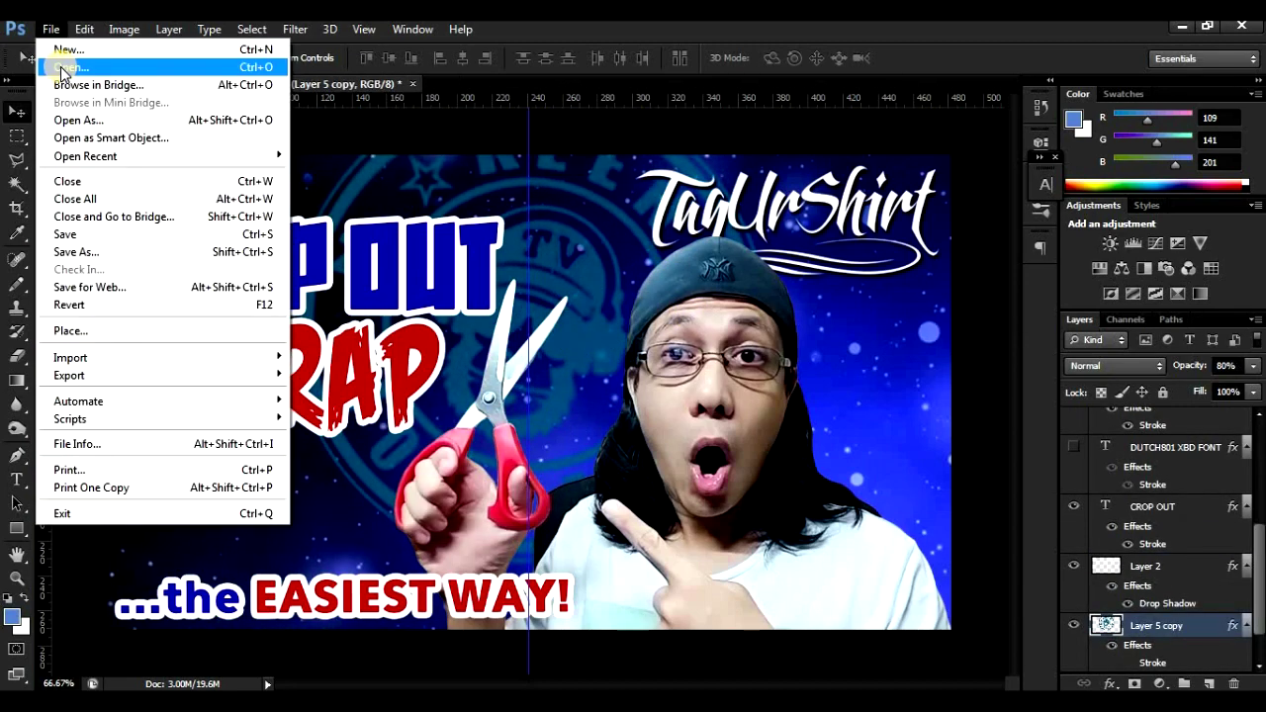
left_click(62, 67)
left_click(917, 138)
left_click(1158, 596)
left_click(17, 136)
left_click_drag(279, 144, 781, 638)
left_click(84, 29)
left_click(123, 120)
left_click(631, 84)
left_click(624, 286)
Step: Paste the Photoshop logo as the topmost layer and fit it at about 63% between CRAP and the "...the EASIEST WAY!" line
key("ctrl+v")
left_click_drag(1159, 635, 1138, 418)
right_click(493, 280)
left_click(542, 445)
left_click_drag(374, 234, 446, 274)
left_click_drag(565, 367, 343, 502)
left_click_drag(188, 406, 176, 411)
left_click(17, 111)
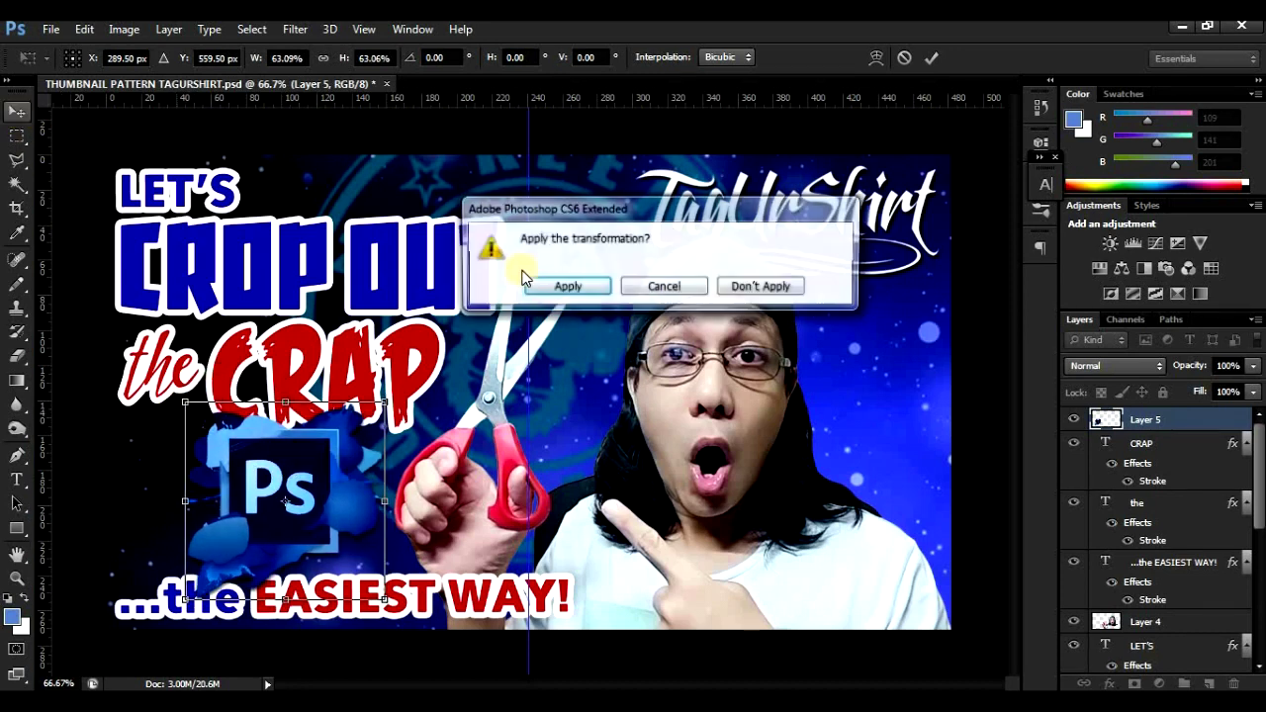
left_click(565, 285)
Step: Nudge the man slightly to the right and move the Photoshop logo's layer below the text layers, directly above the man
right_click(759, 420)
left_click(792, 422)
left_click_drag(755, 462, 775, 462)
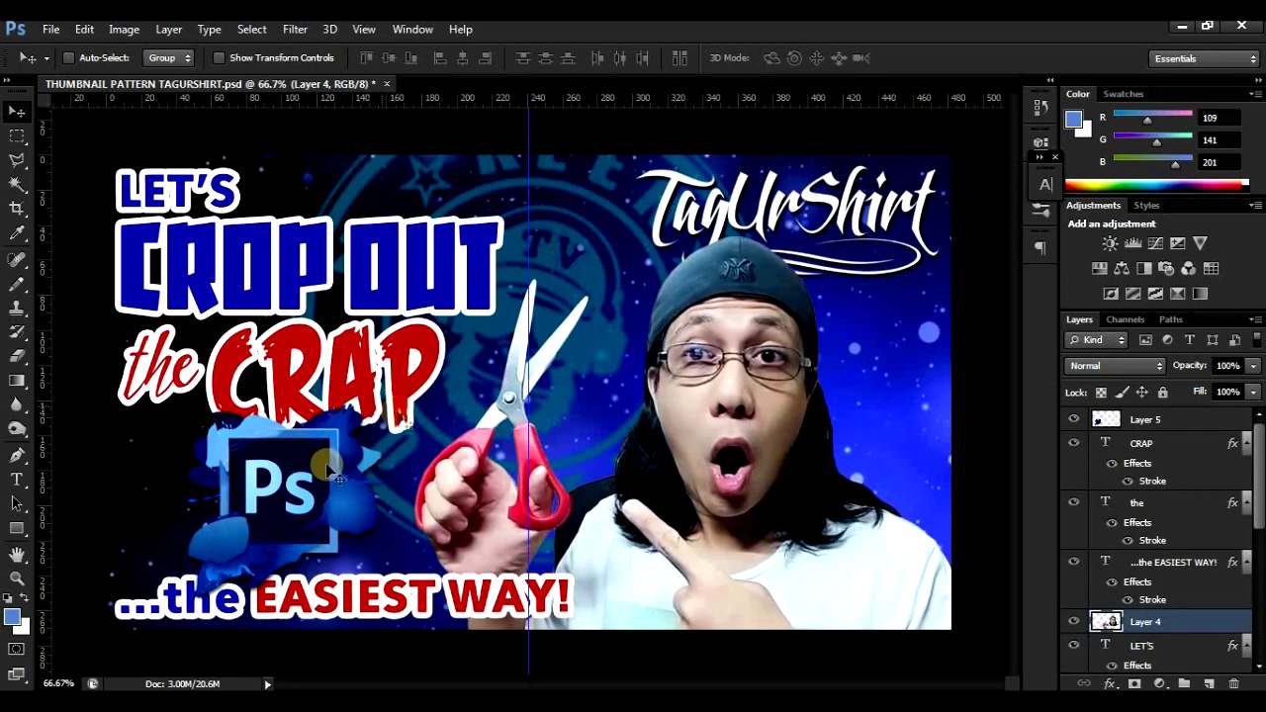
left_click(1142, 422)
left_click_drag(1142, 423, 1156, 599)
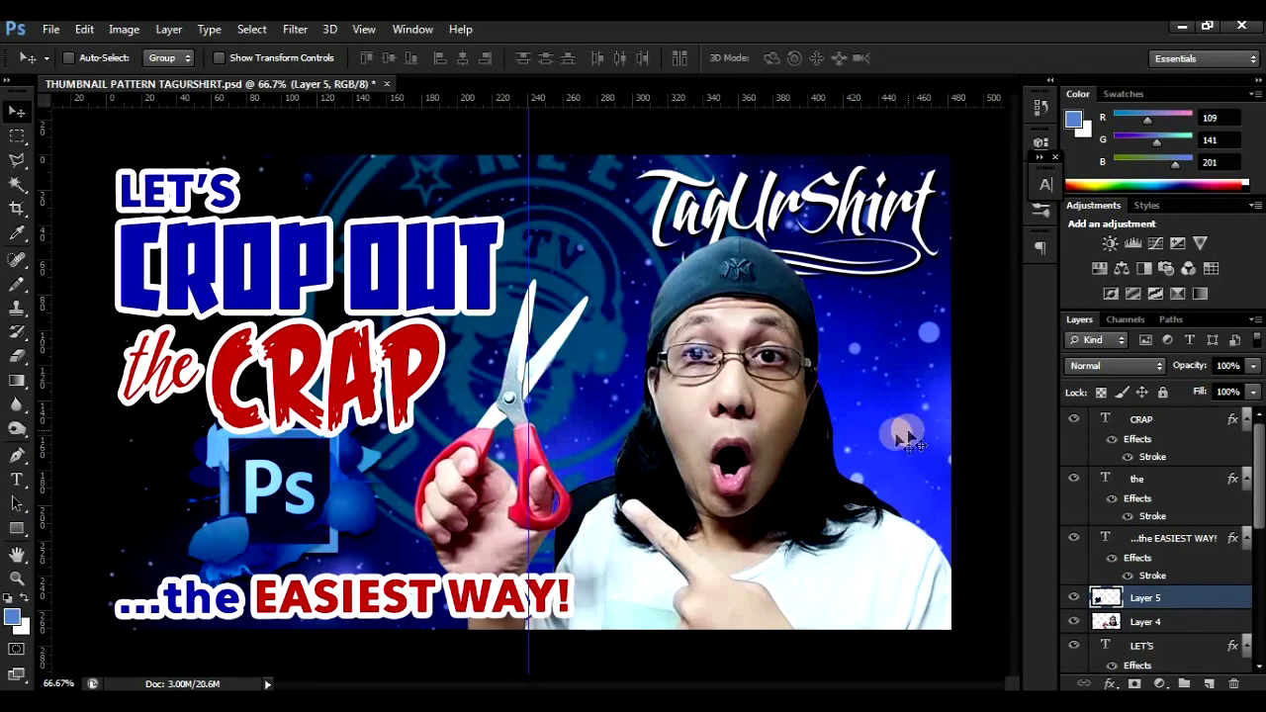
Step: Save the document in the EP36 folder as THUMBNAIL 01 in Photoshop PSD format
left_click(49, 29)
left_click(95, 253)
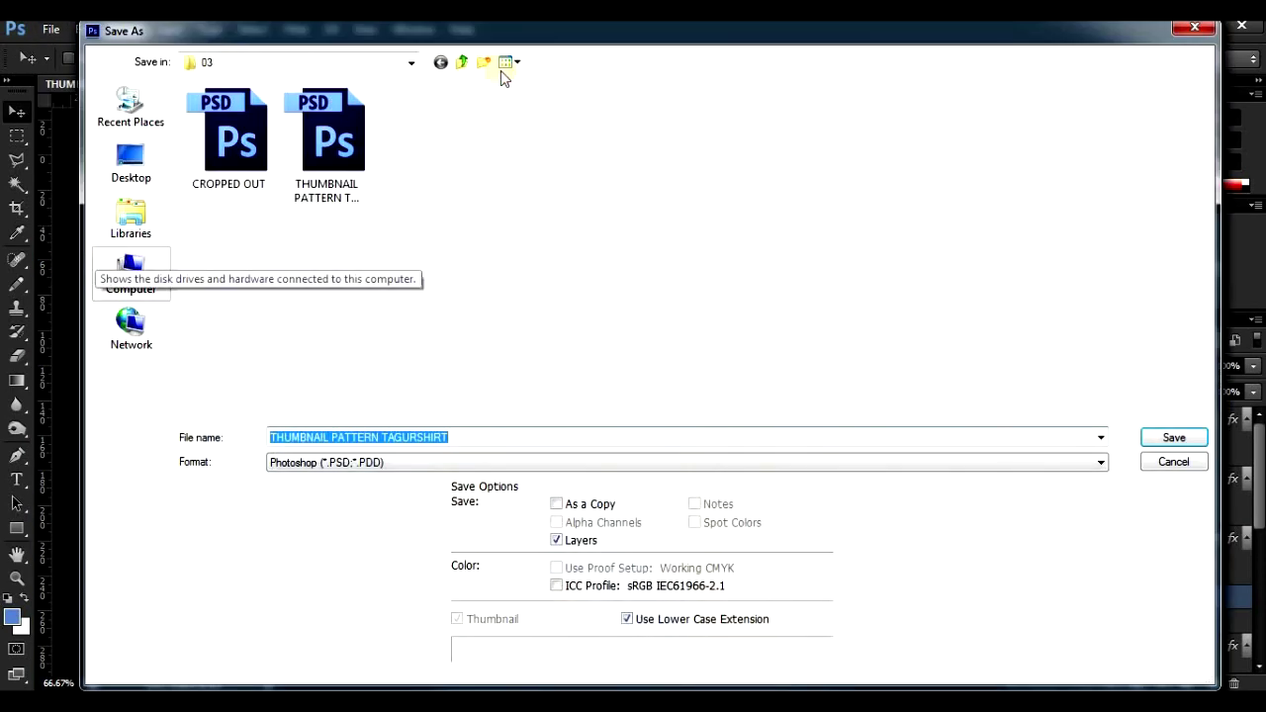
left_click(461, 61)
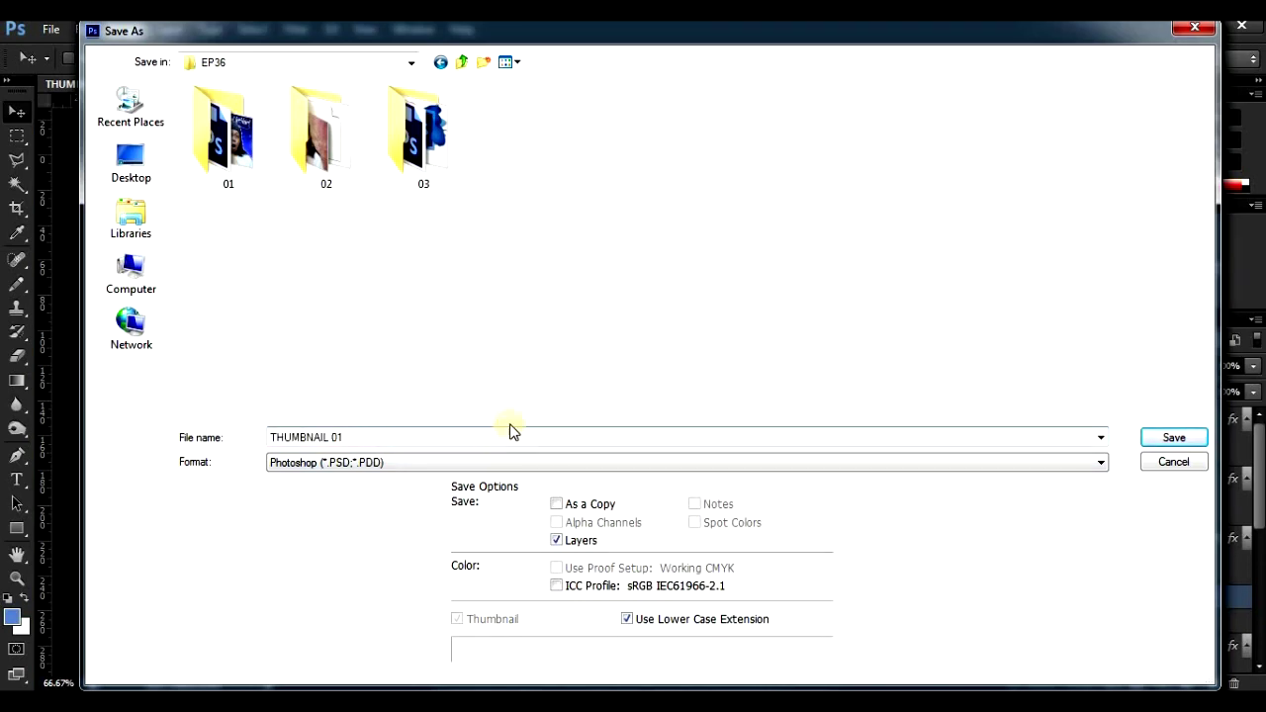
left_click(293, 466)
left_click(361, 194)
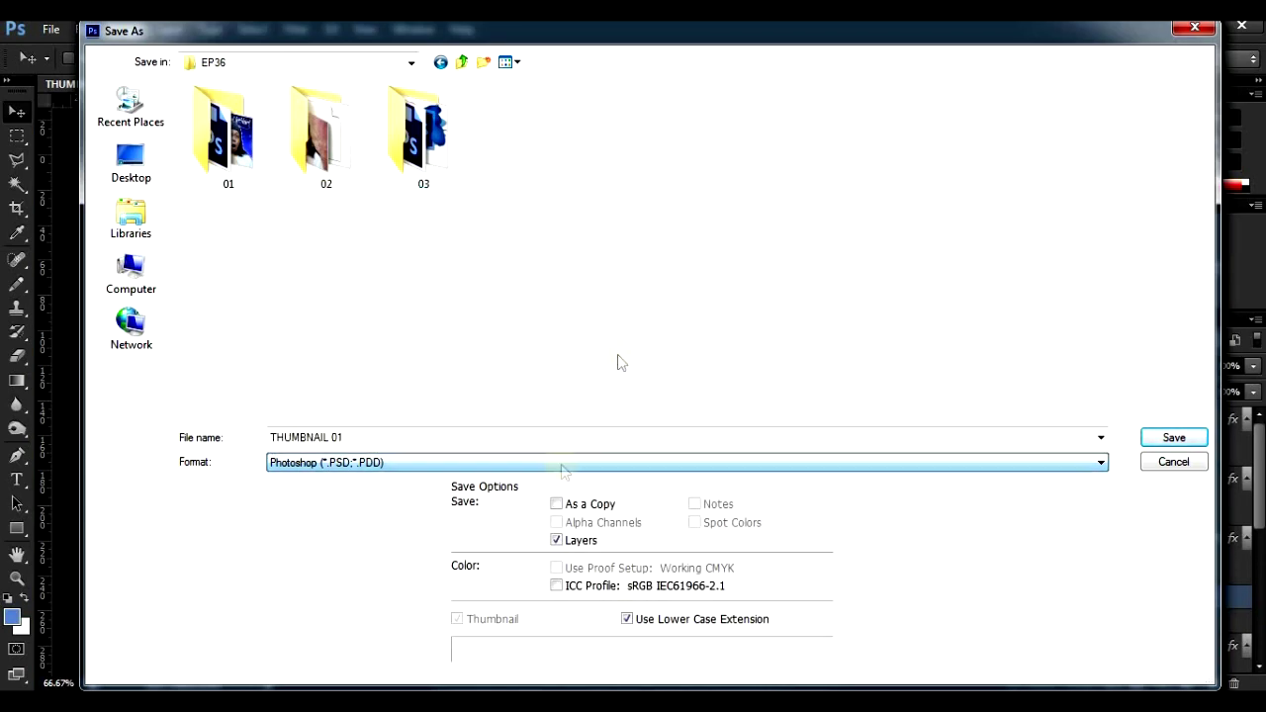
left_click(1163, 447)
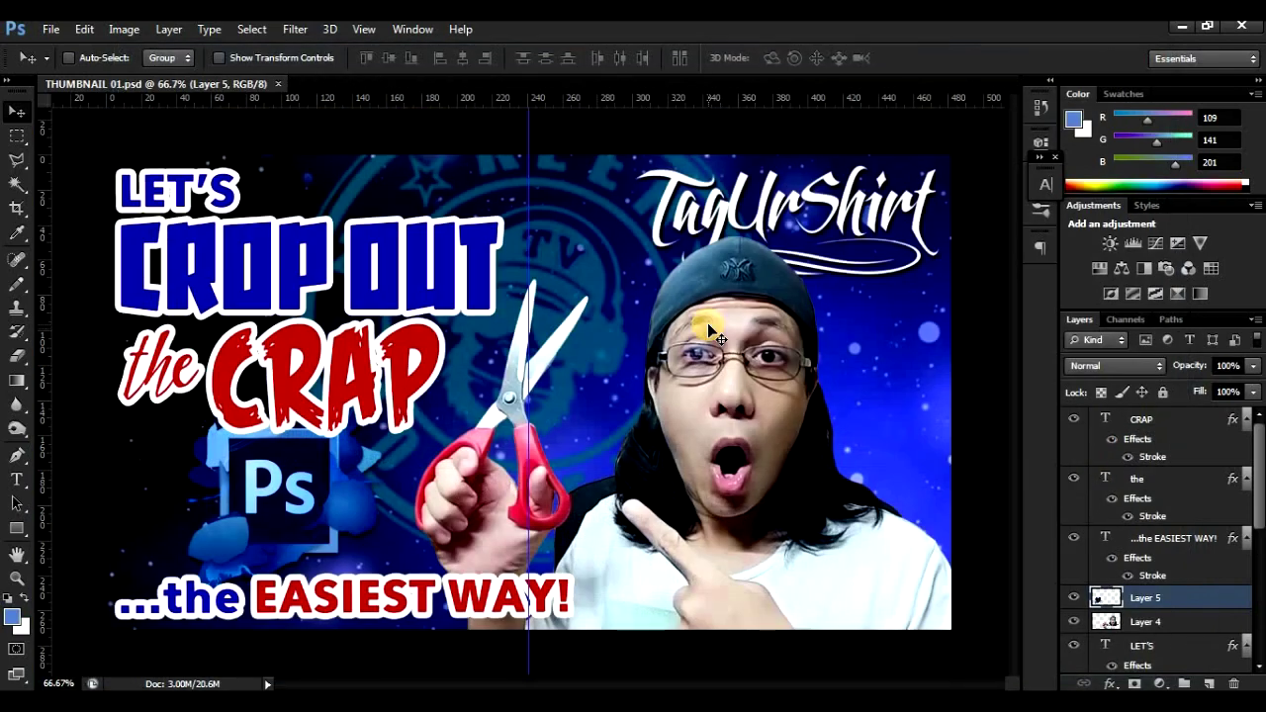
Step: Save a JPEG copy of the thumbnail as THUMBNAIL 01.jpg in the EP36 folder
left_click(51, 29)
left_click(85, 251)
left_click(416, 462)
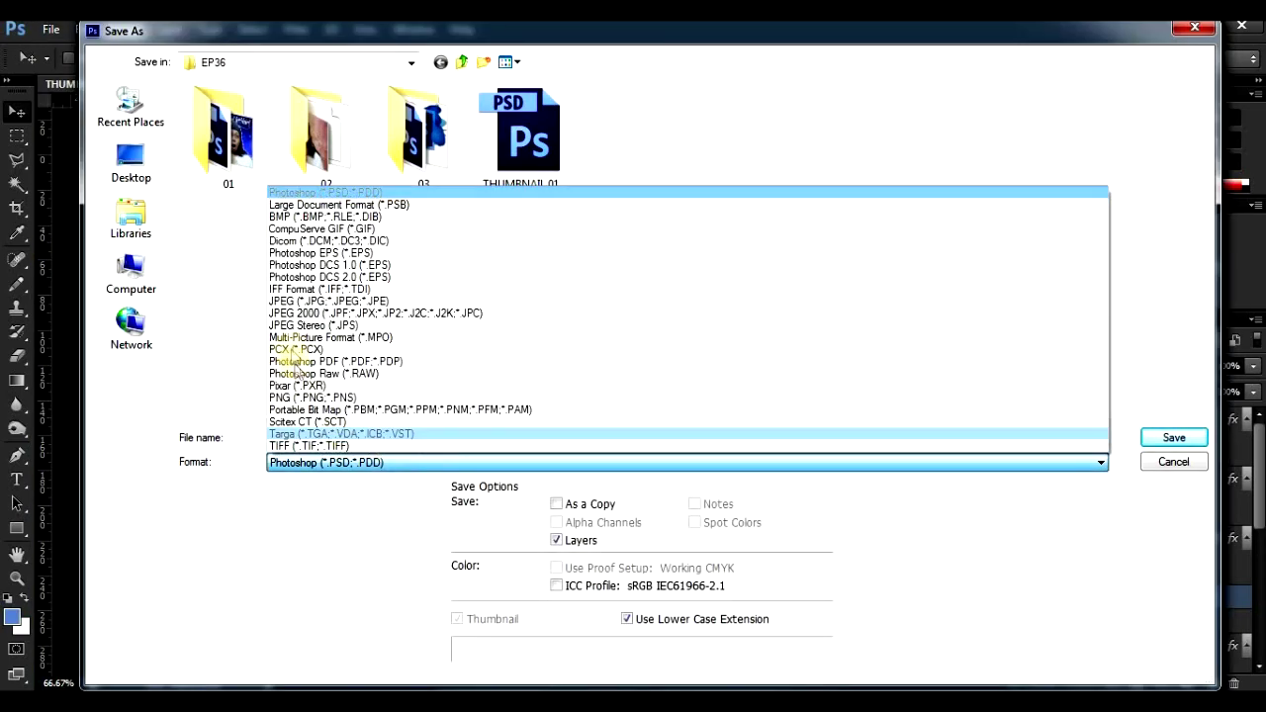
left_click(292, 300)
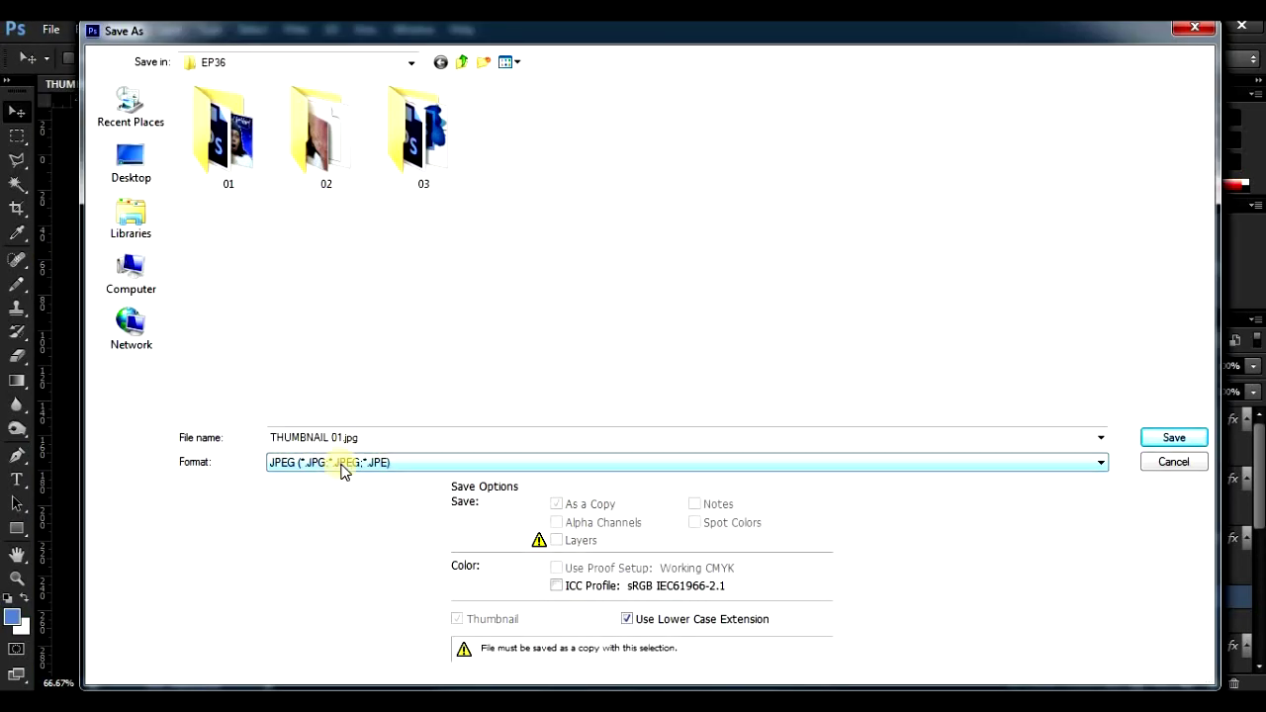
left_click(1171, 437)
left_click(739, 188)
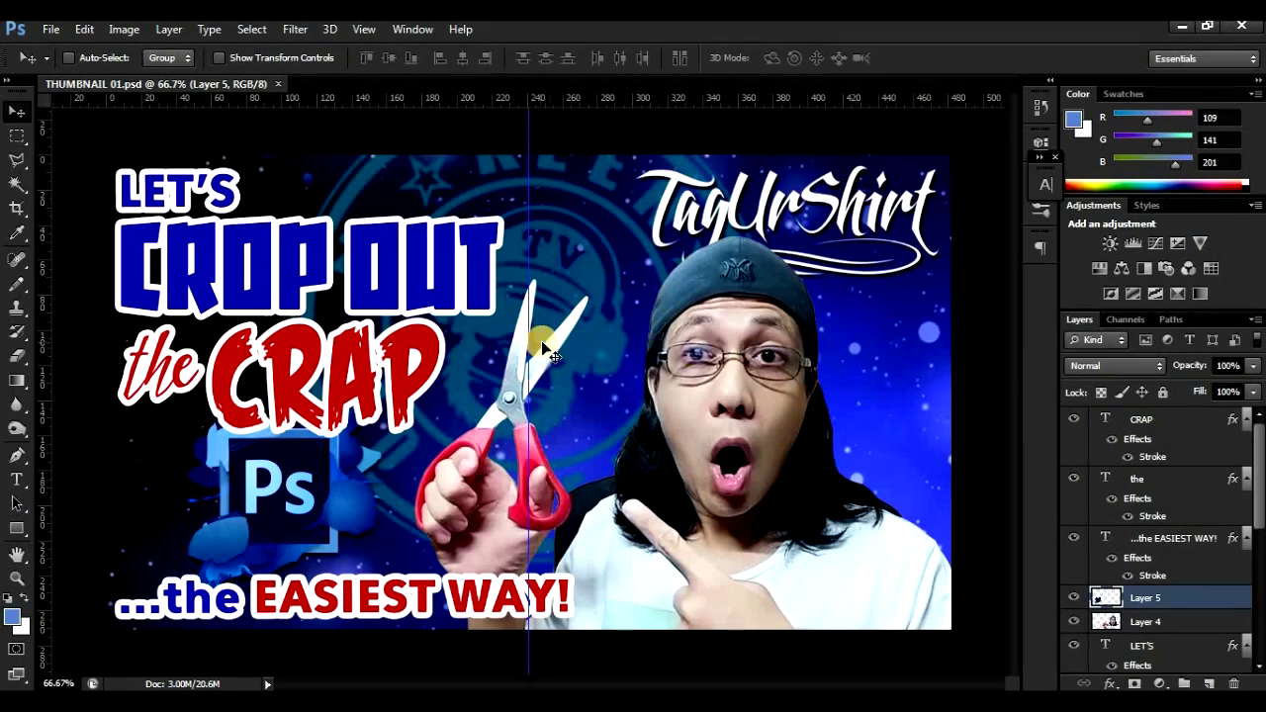